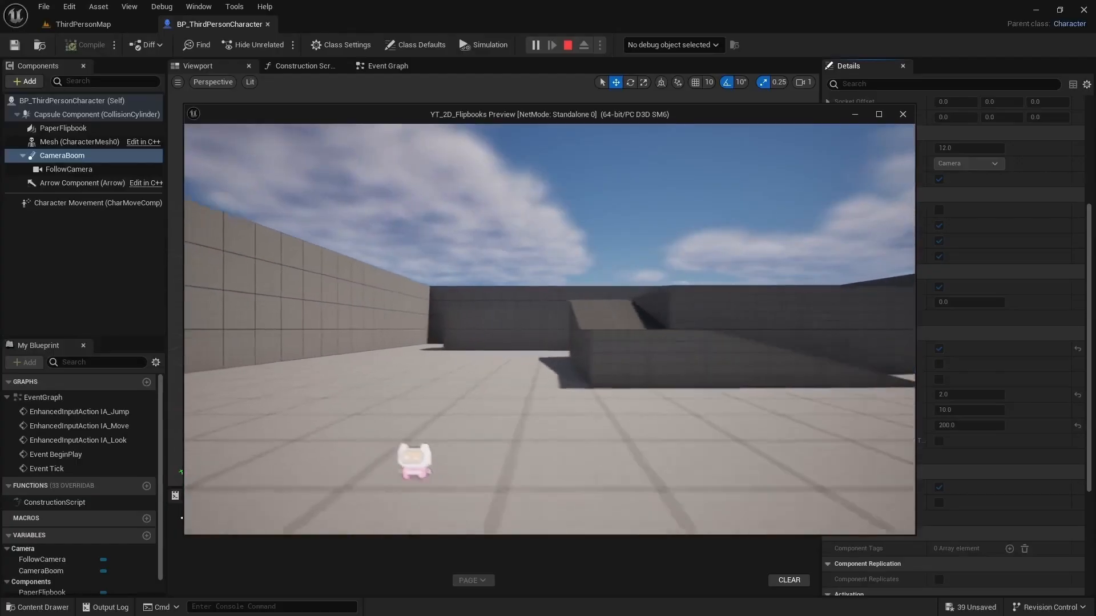
Play-test the 2D flipbook character by moving it around the level in all directions and jumping.
{"action": "key", "text": "d"}
{"action": "key", "text": "w"}
{"action": "key", "text": "space"}
{"action": "key", "text": "s"}
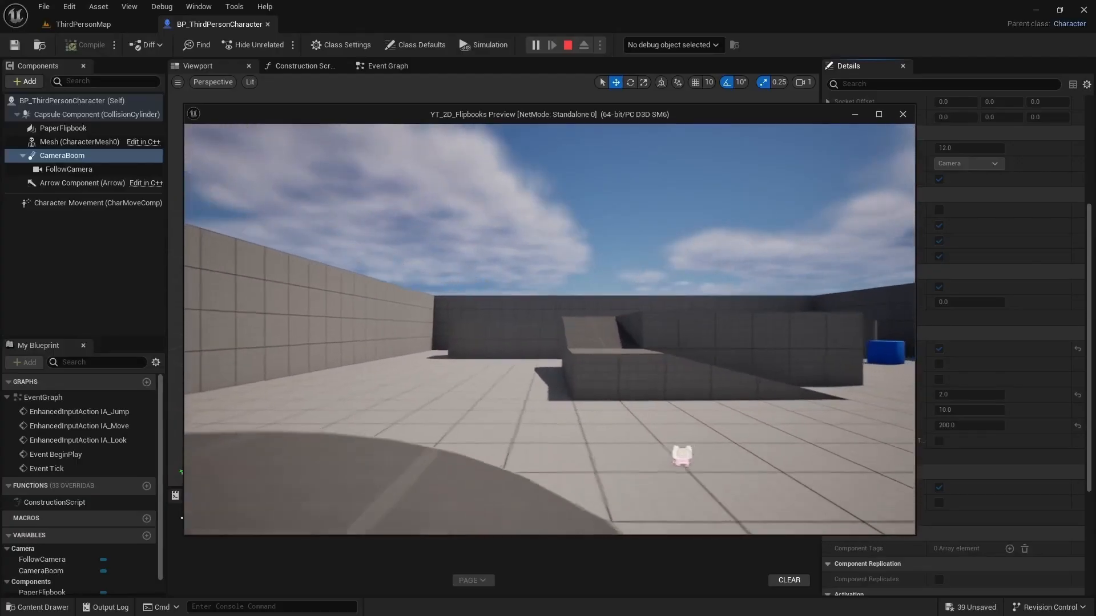
{"action": "key", "text": "d"}
{"action": "key", "text": "a"}
{"action": "key", "text": "d"}
{"action": "key", "text": "space"}
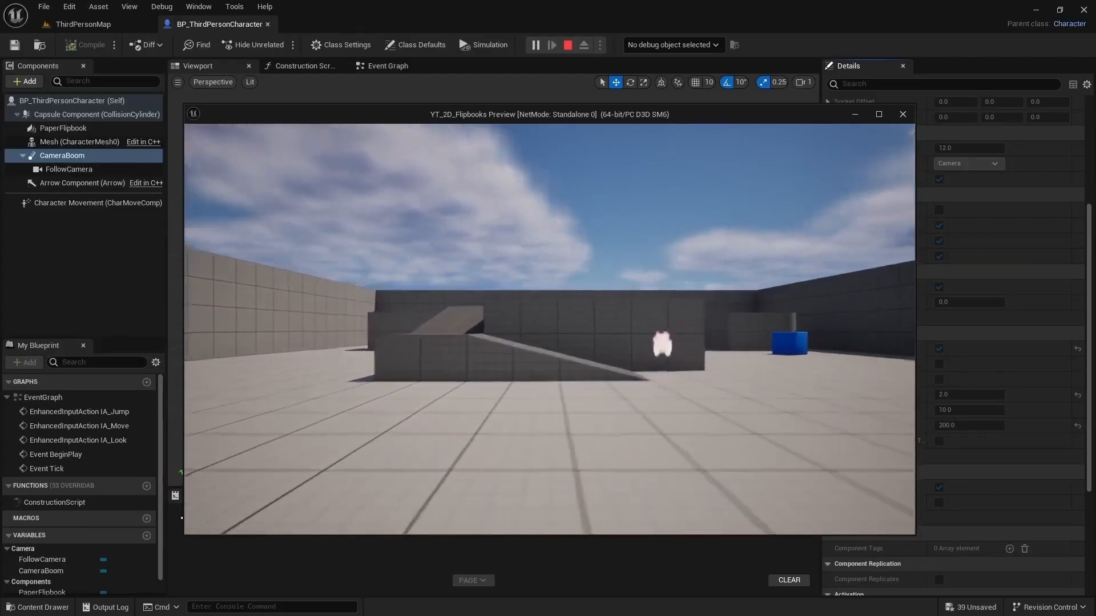
{"action": "key", "text": "w"}
{"action": "key", "text": "space"}
{"action": "key", "text": "a"}
{"action": "key", "text": "s"}
{"action": "key", "text": "d"}
{"action": "key", "text": "w"}
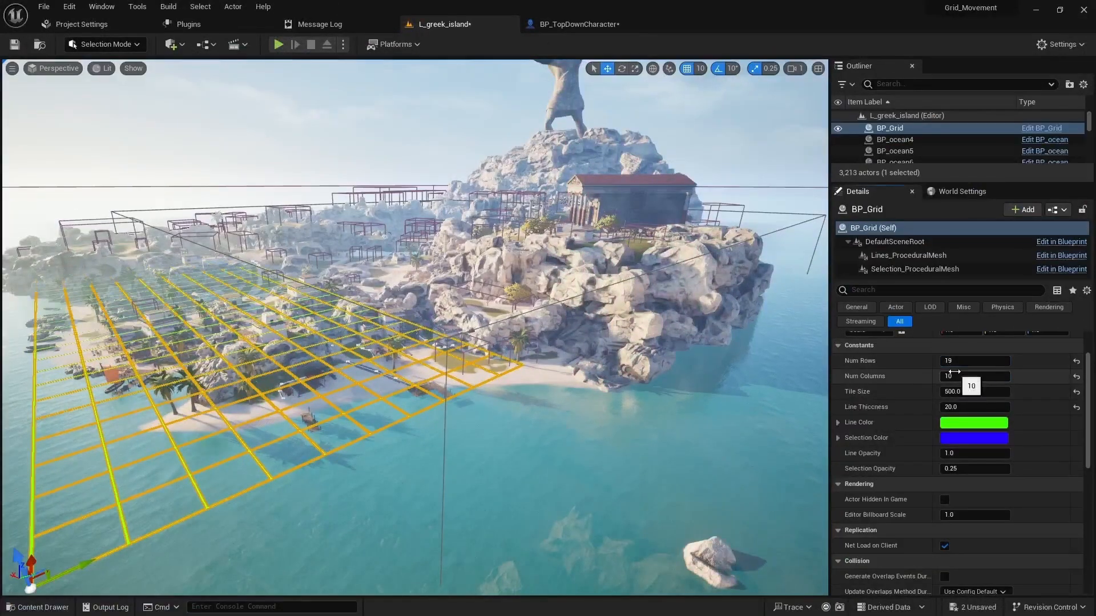
Set the consecutive grid constants of BP_Grid to 200, 200 and 10, starting from the number of rows.
{"action": "left_click", "coordinate": [965, 361]}
{"action": "left_click_drag", "start_coordinate": [970, 377], "coordinate": [982, 407]}
{"action": "type", "text": "200"}
{"action": "key", "text": "Tab"}
{"action": "type", "text": "200"}
{"action": "key", "text": "Tab"}
{"action": "type", "text": "10"}
{"action": "key", "text": "Return"}
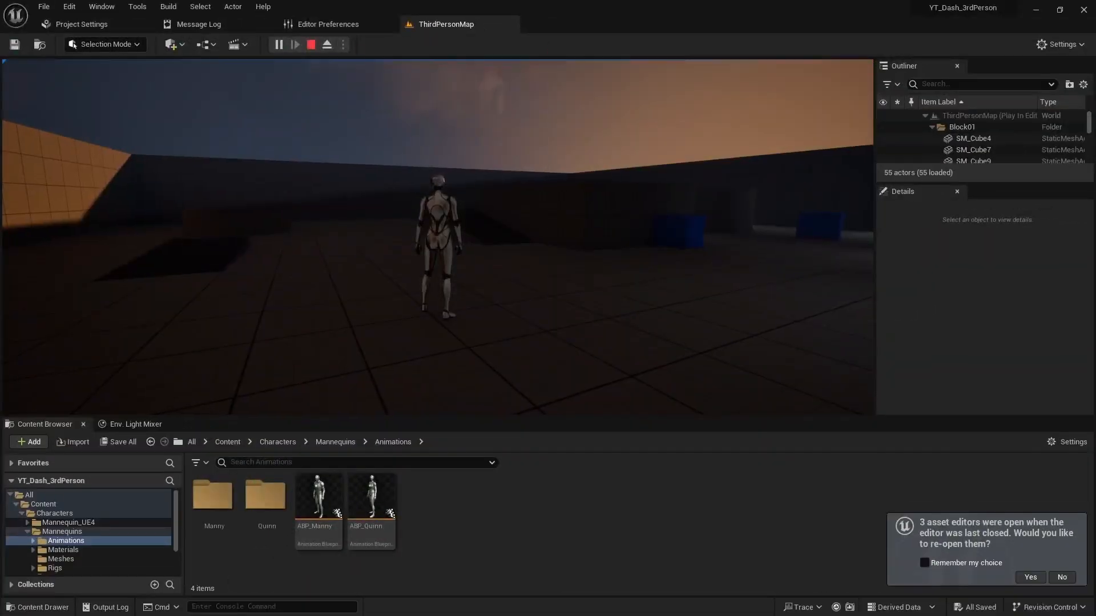
Play-test the third-person character's dash ability by running through the level and dashing repeatedly.
{"action": "key", "text": "w"}
{"action": "key", "text": "shift"}
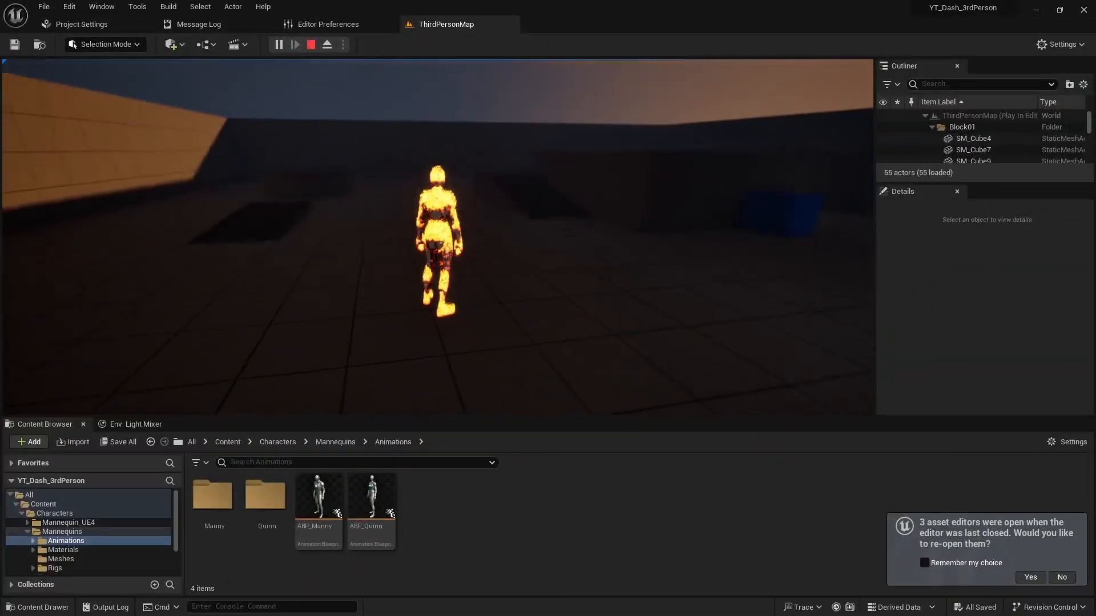
{"action": "key", "text": "shift"}
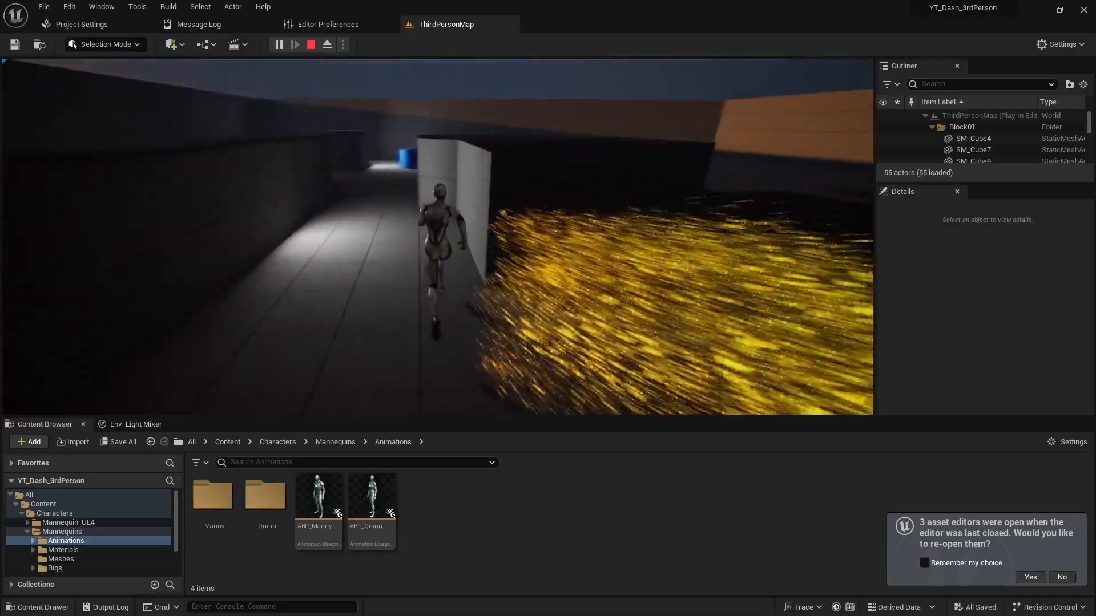
{"action": "key", "text": "shift"}
{"action": "key", "text": "shift"}
{"action": "key", "text": "shift"}
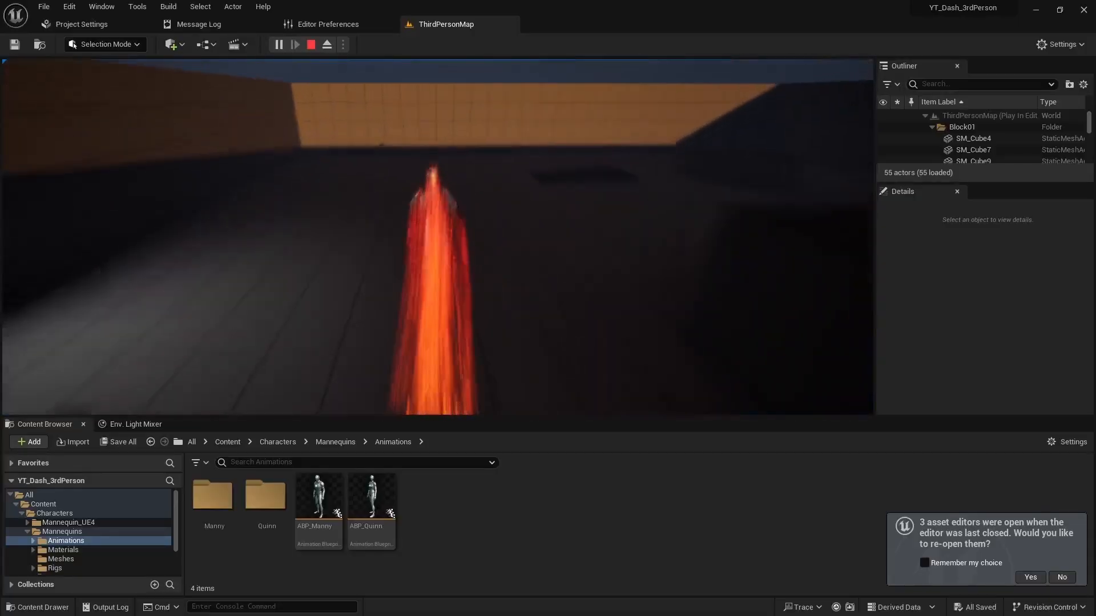
{"action": "key", "text": "shift"}
{"action": "key", "text": "shift"}
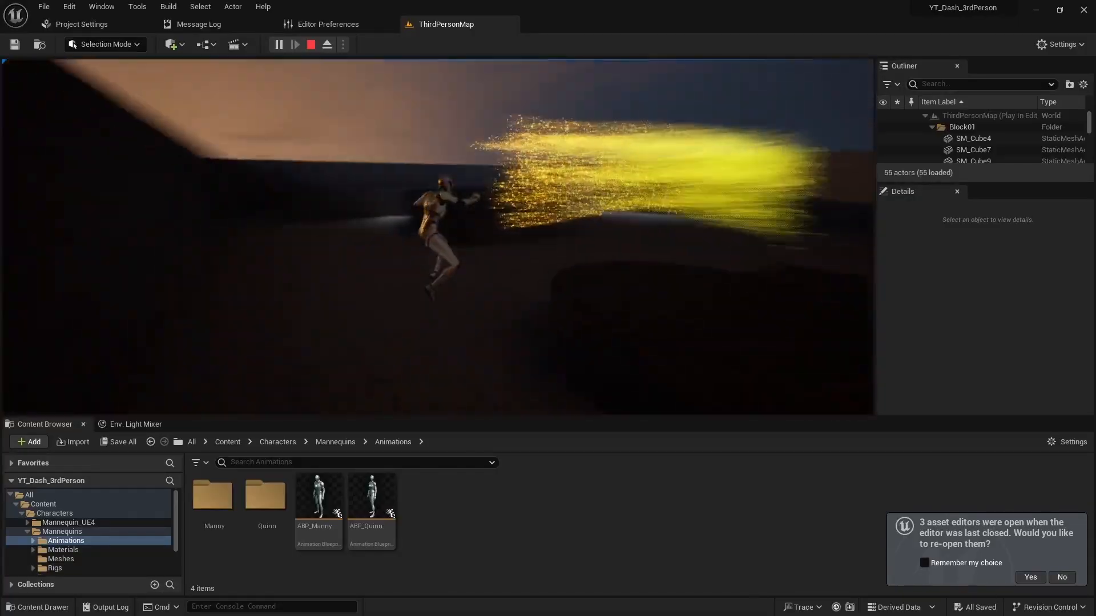
{"action": "key", "text": "shift"}
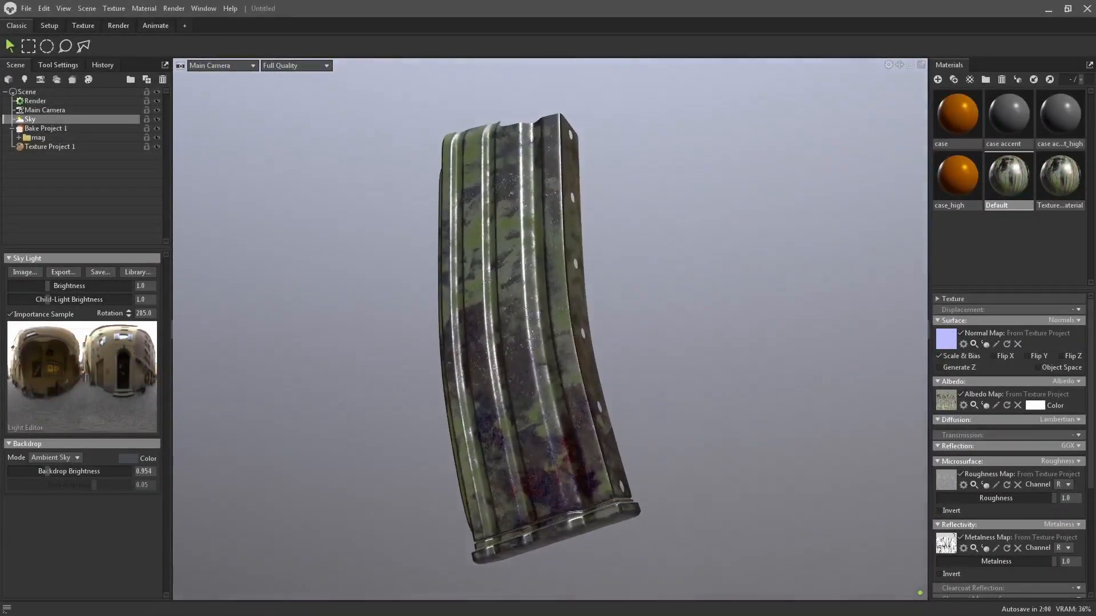
{"action": "right_click_drag", "start_coordinate": [851, 444], "coordinate": [466, 430], "text": "shift"}
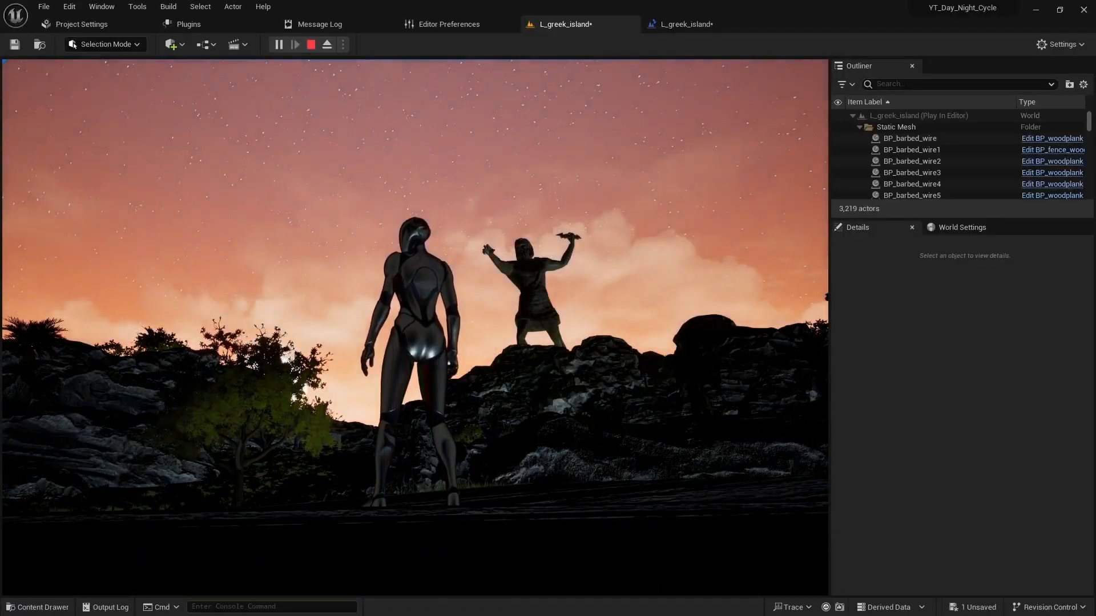
{"action": "key", "text": "w"}
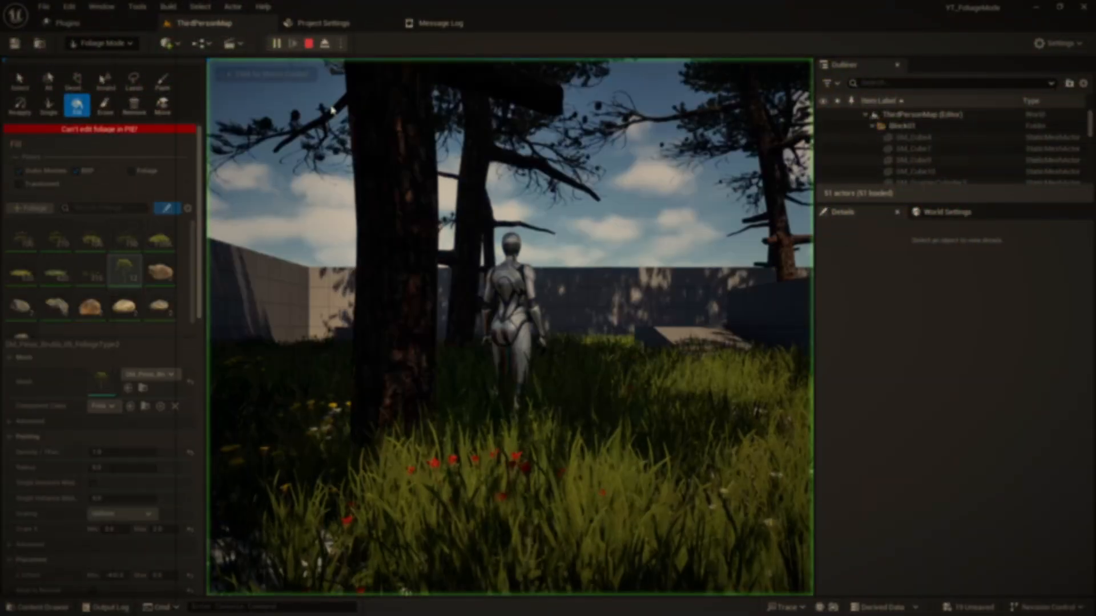
Walk the character through the grass, flowers and trees of the foliage level in play mode.
{"action": "key", "text": "a"}
{"action": "key", "text": "w"}
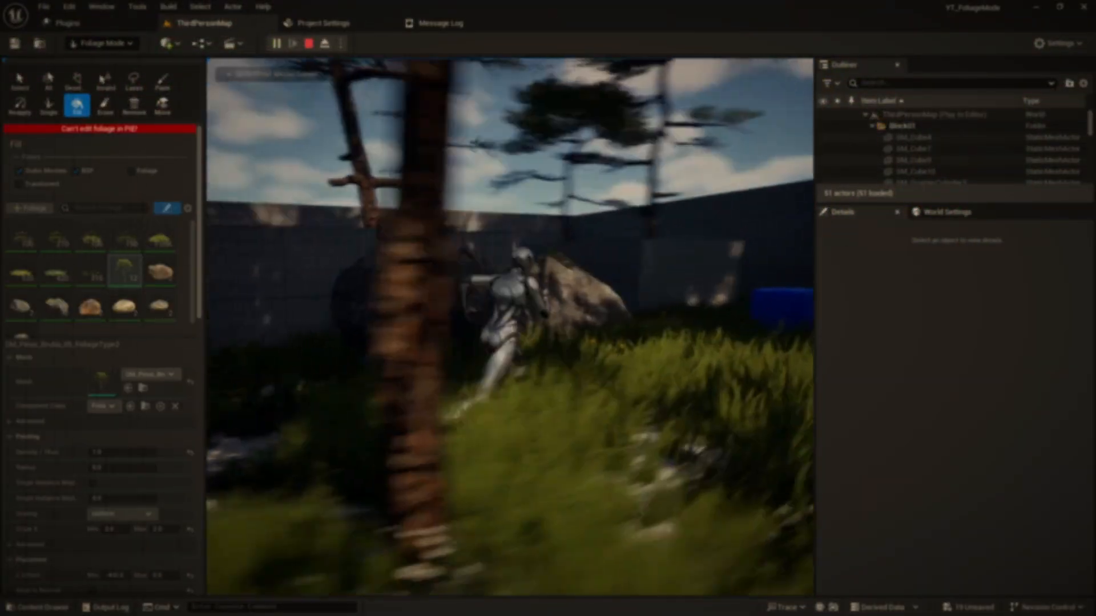
{"action": "key", "text": "w"}
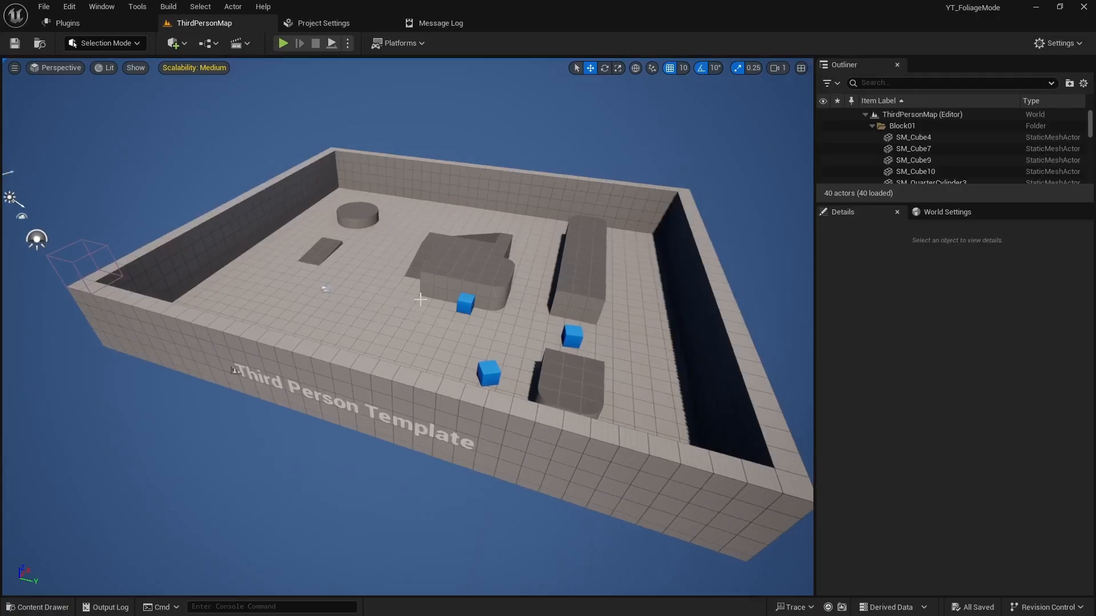
Switch the level editor from Selection mode to Foliage mode.
{"action": "left_click", "coordinate": [135, 47]}
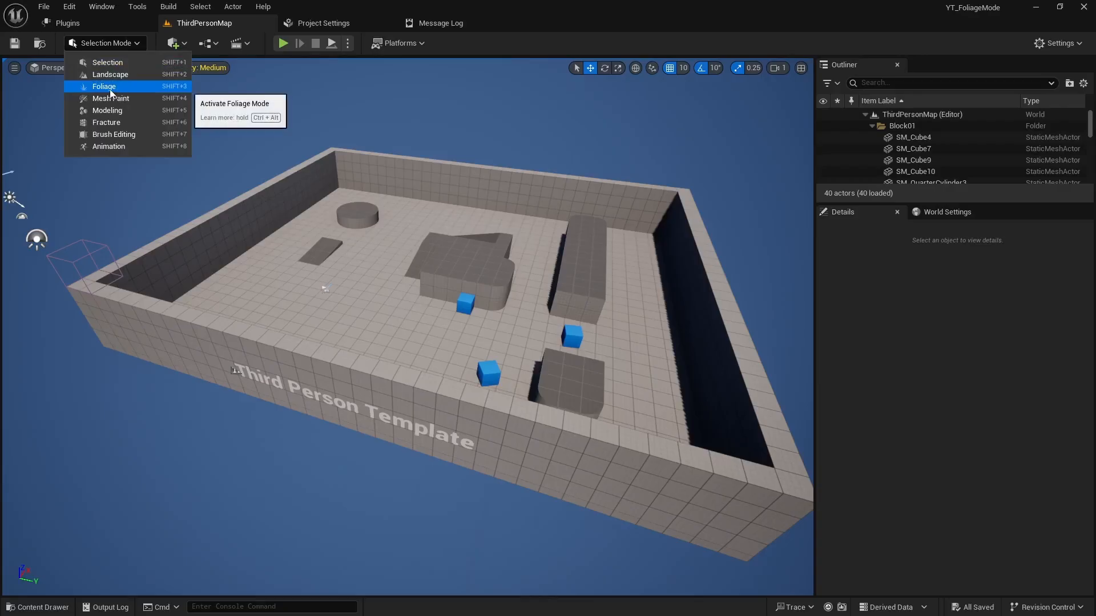
{"action": "right_click_drag", "start_coordinate": [366, 292], "coordinate": [372, 298]}
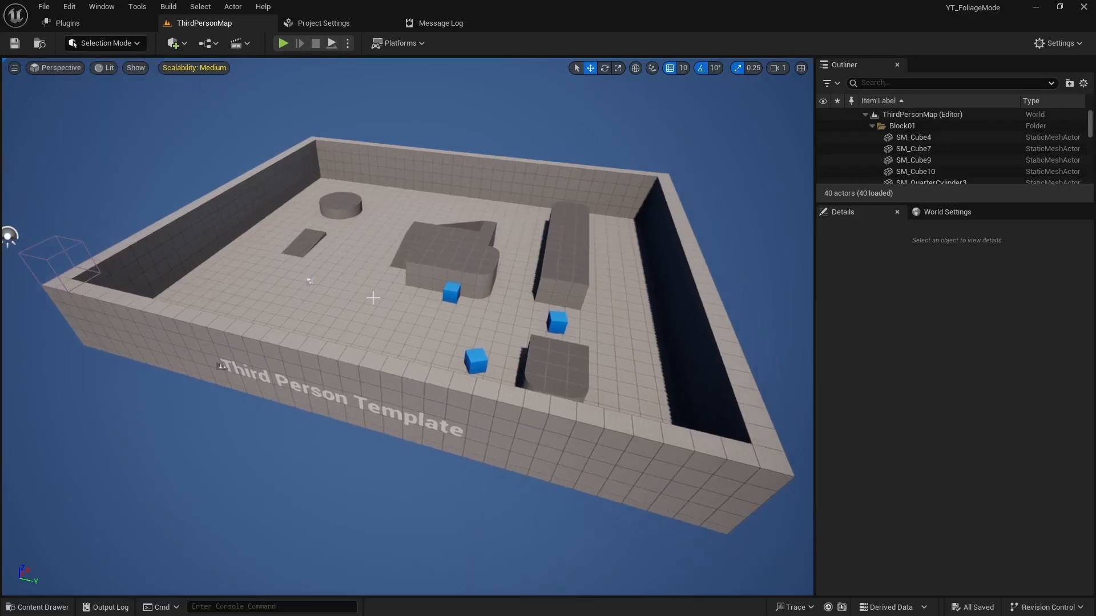
{"action": "key", "text": "shift+3"}
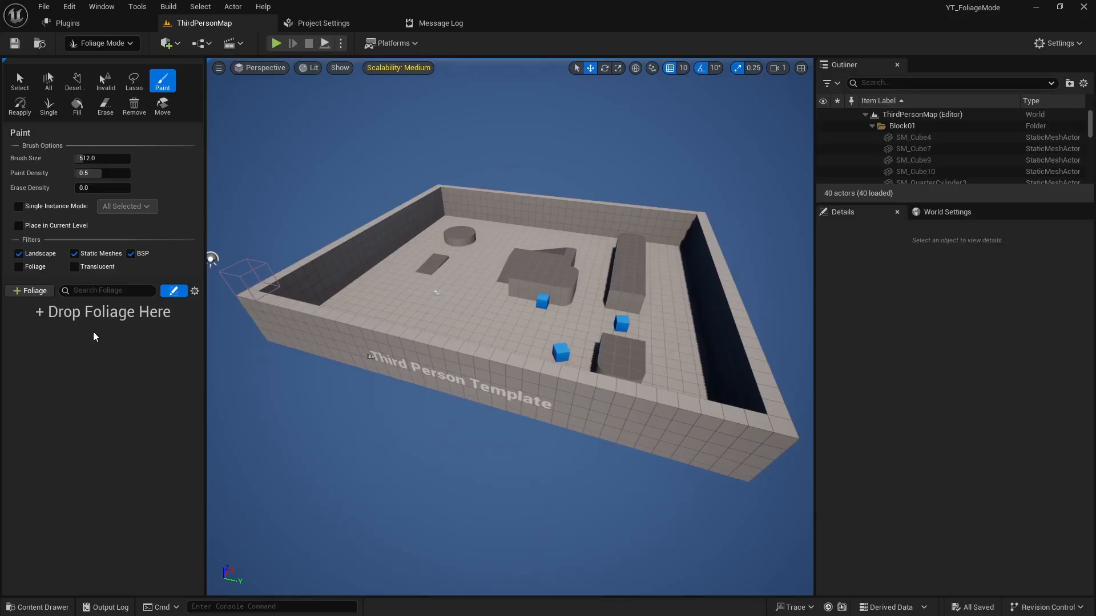
Add the SM_Grass_D mesh from the _Example/Grass folder as a foliage type, saved there as SM_Grass_D_FoliageType.
{"action": "key", "text": "ctrl+space"}
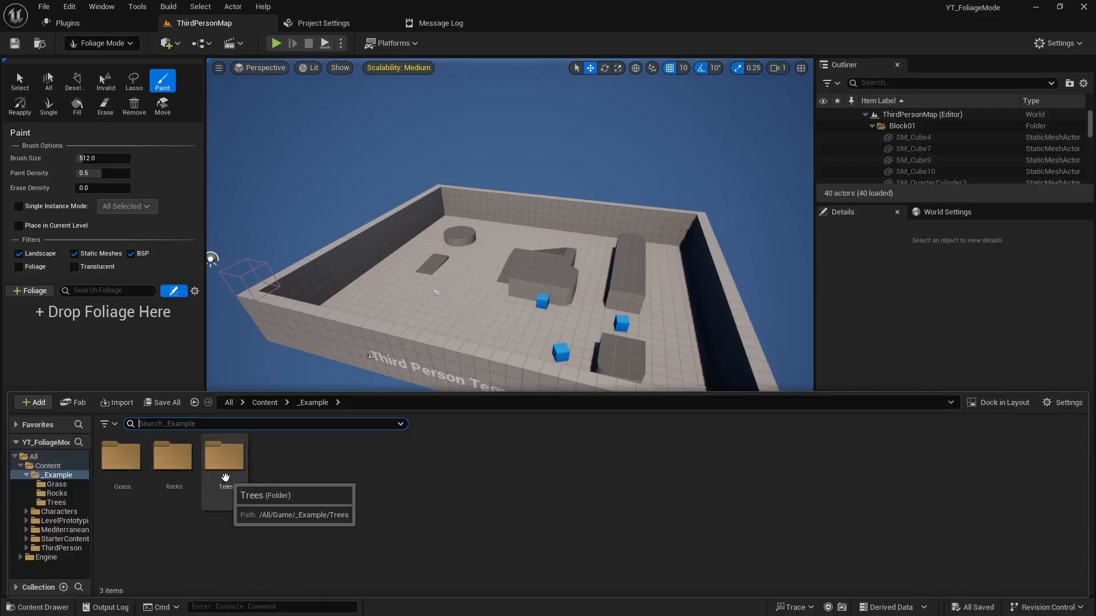
{"action": "double_click", "coordinate": [122, 459]}
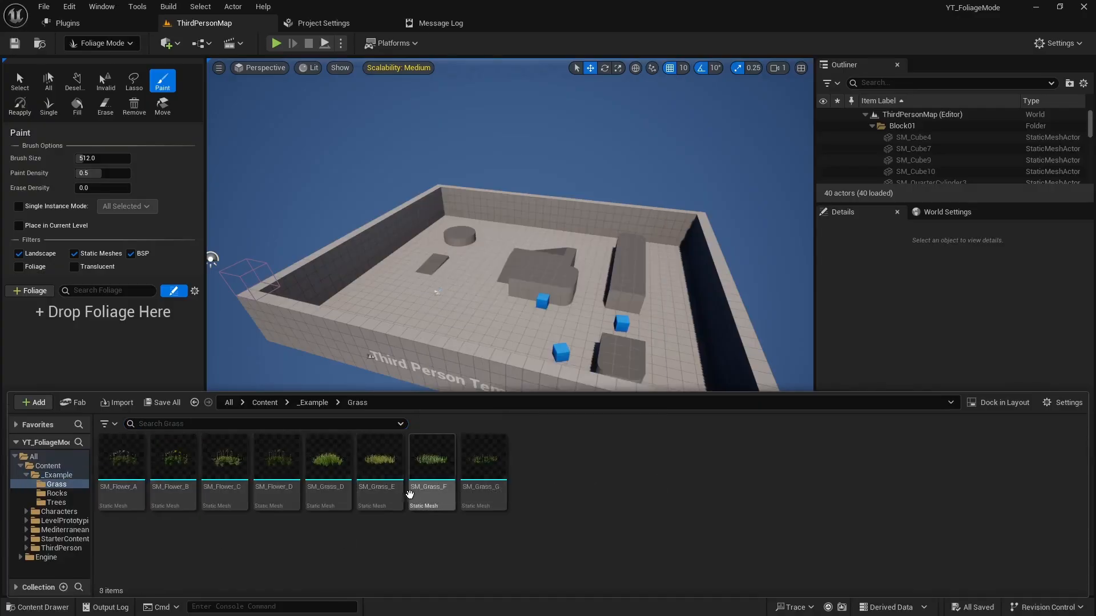
{"action": "left_click_drag", "start_coordinate": [329, 457], "coordinate": [80, 336]}
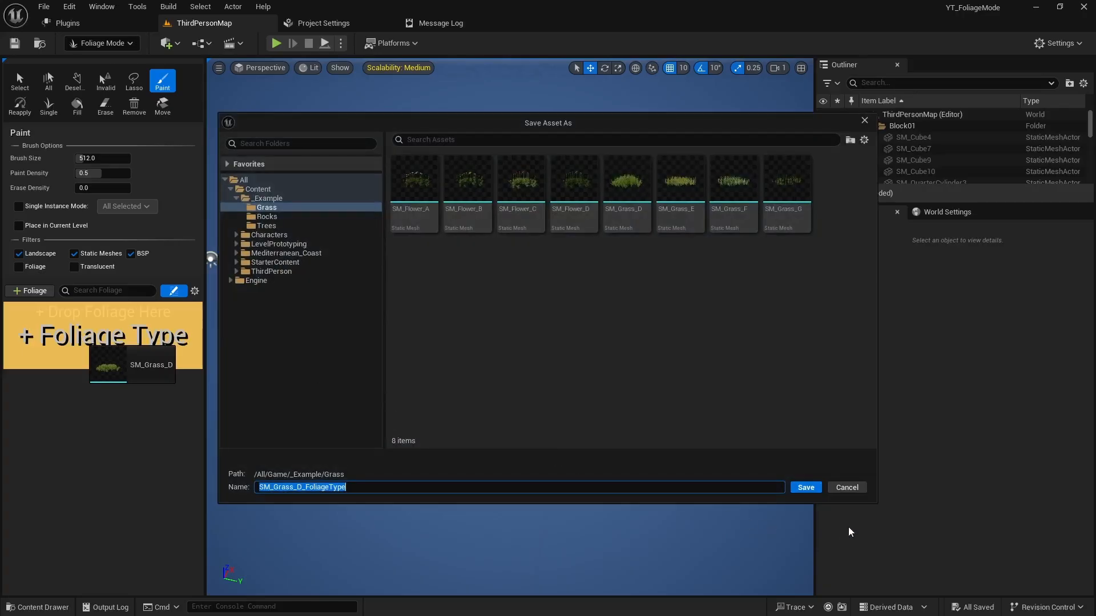
{"action": "left_click", "coordinate": [804, 488]}
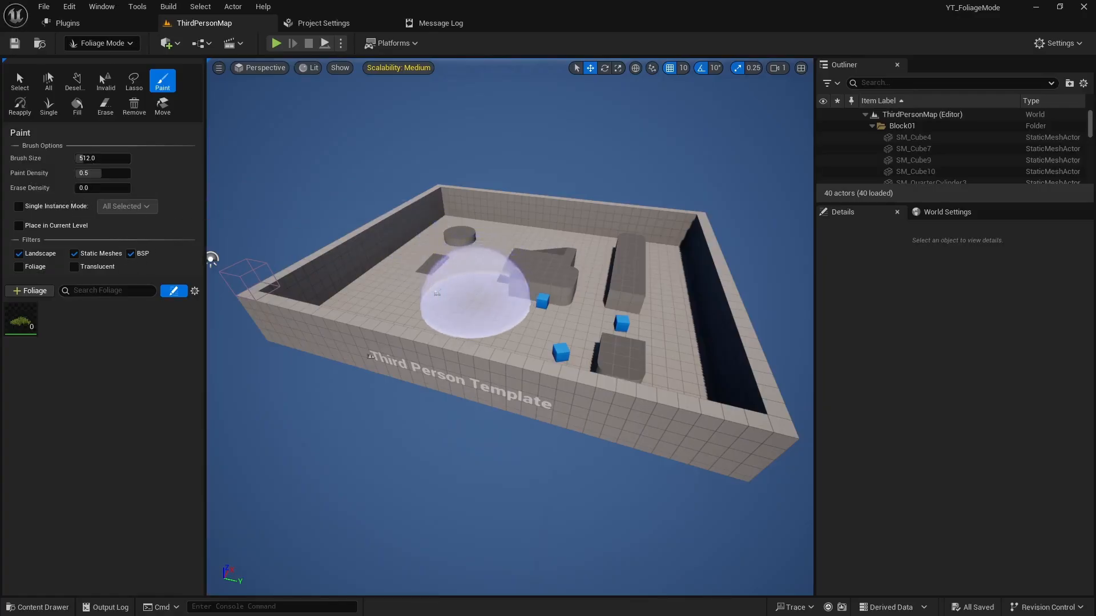
Paint a test patch of grass across the level floor near the blue cubes and erase it all again.
{"action": "scroll", "coordinate": [483, 280], "scroll_direction": "up", "scroll_amount": 5}
{"action": "middle_click_drag", "start_coordinate": [456, 296], "coordinate": [490, 297]}
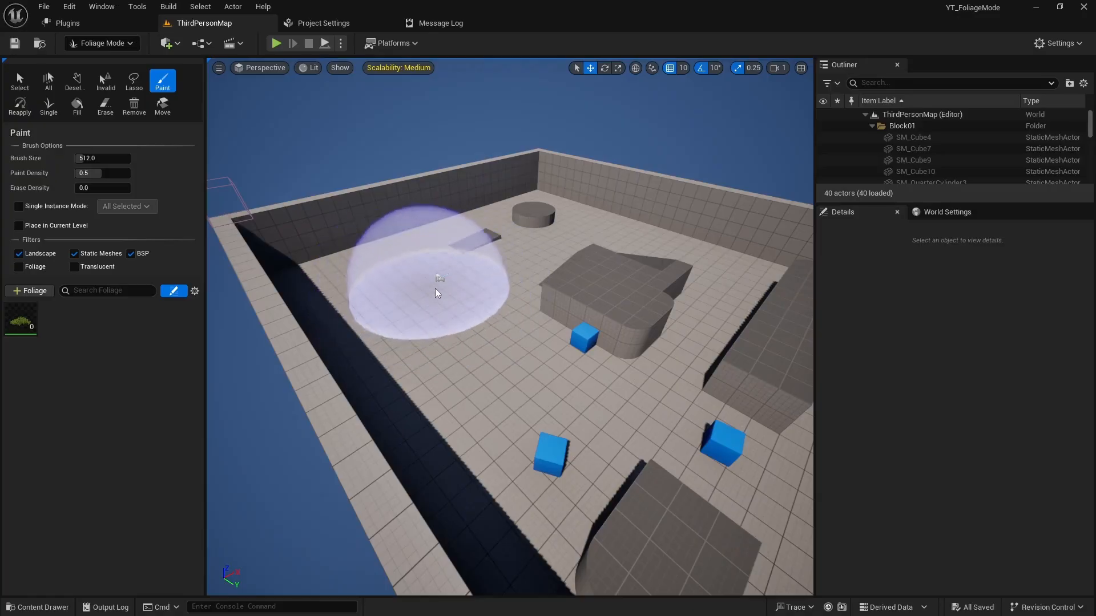
{"action": "mouse_move", "coordinate": [432, 301]}
{"action": "left_mouse_down"}
{"action": "mouse_move", "coordinate": [437, 311]}
{"action": "mouse_move", "coordinate": [423, 303]}
{"action": "mouse_move", "coordinate": [464, 343]}
{"action": "mouse_move", "coordinate": [550, 398]}
{"action": "left_mouse_up"}
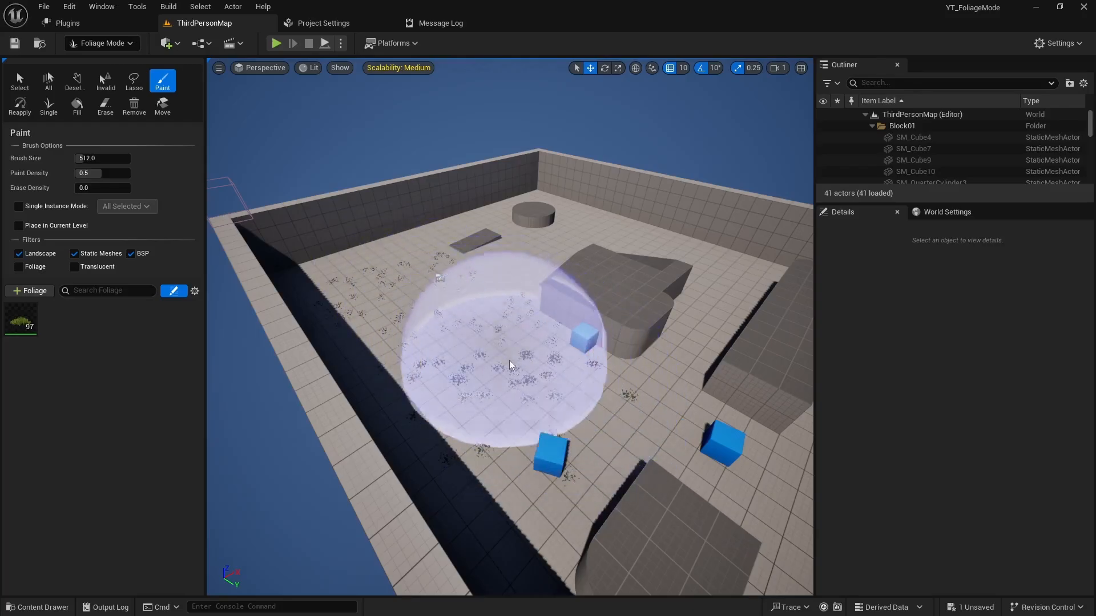
{"action": "mouse_move", "coordinate": [537, 393]}
{"action": "left_mouse_down", "text": "shift"}
{"action": "mouse_move", "coordinate": [559, 403]}
{"action": "mouse_move", "coordinate": [489, 357]}
{"action": "mouse_move", "coordinate": [460, 311]}
{"action": "left_mouse_up", "text": "shift"}
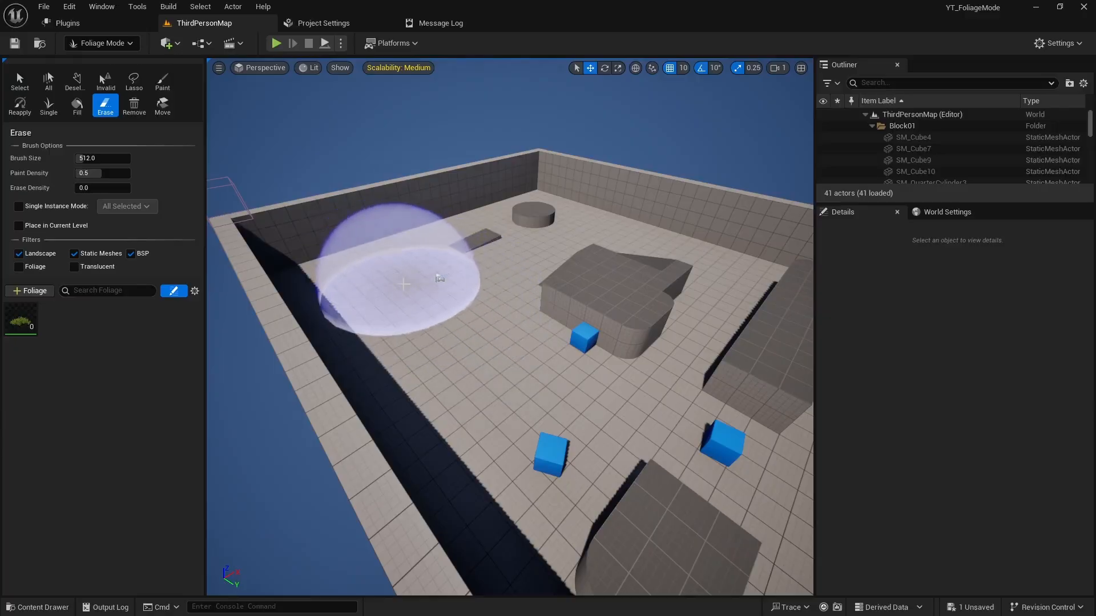
{"action": "key", "text": "shift"}
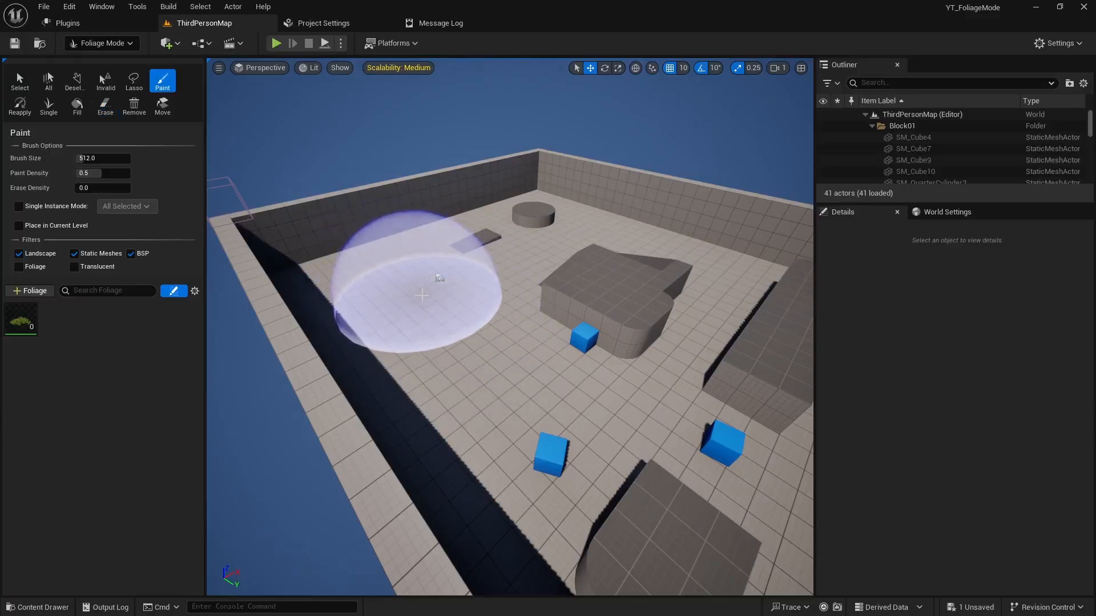
Test the foliage brush at a size of about 1424 and reduce the brush size to about 575.
{"action": "left_click_drag", "start_coordinate": [86, 158], "coordinate": [128, 158]}
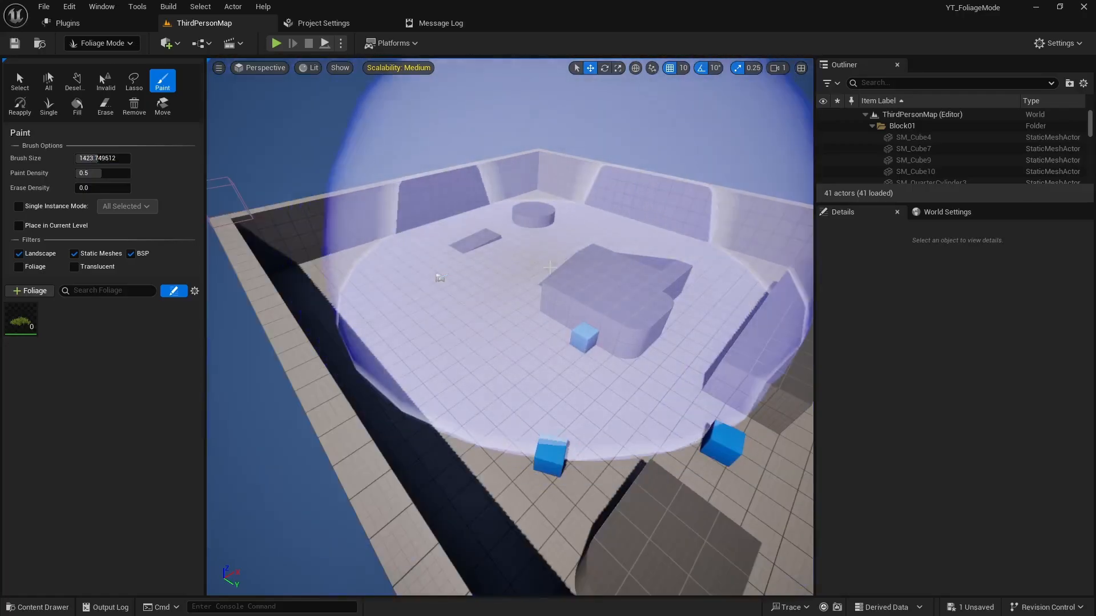
{"action": "mouse_move", "coordinate": [511, 281]}
{"action": "left_mouse_down"}
{"action": "mouse_move", "coordinate": [580, 294]}
{"action": "mouse_move", "coordinate": [574, 257]}
{"action": "mouse_move", "coordinate": [428, 245]}
{"action": "mouse_move", "coordinate": [580, 286]}
{"action": "mouse_move", "coordinate": [503, 268]}
{"action": "left_mouse_up"}
{"action": "key", "text": "shift"}
{"action": "left_click_drag", "start_coordinate": [97, 158], "coordinate": [83, 158]}
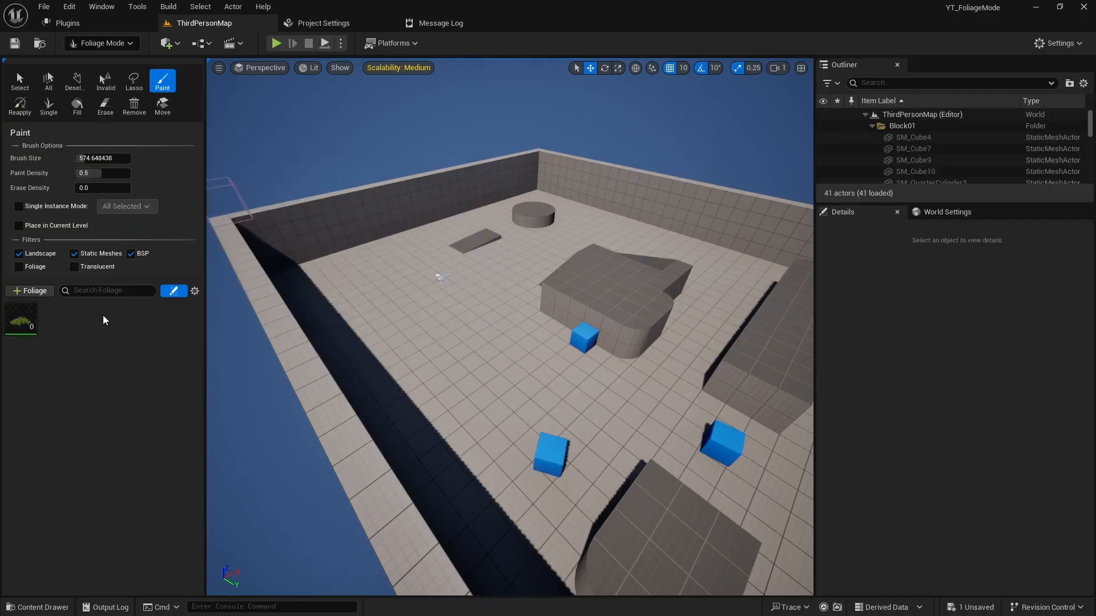
Examine the Painting and Placement settings of the SM_Grass_D foliage type, including density, scaling, normal alignment and random yaw.
{"action": "left_click", "coordinate": [26, 326]}
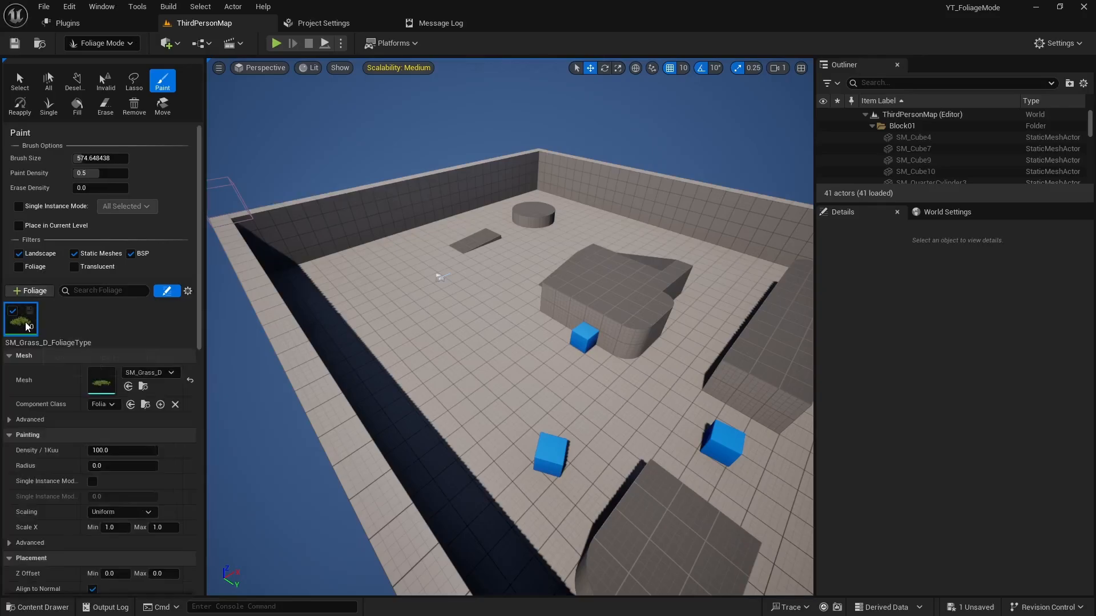
{"action": "scroll", "coordinate": [129, 449], "scroll_direction": "down", "scroll_amount": 2}
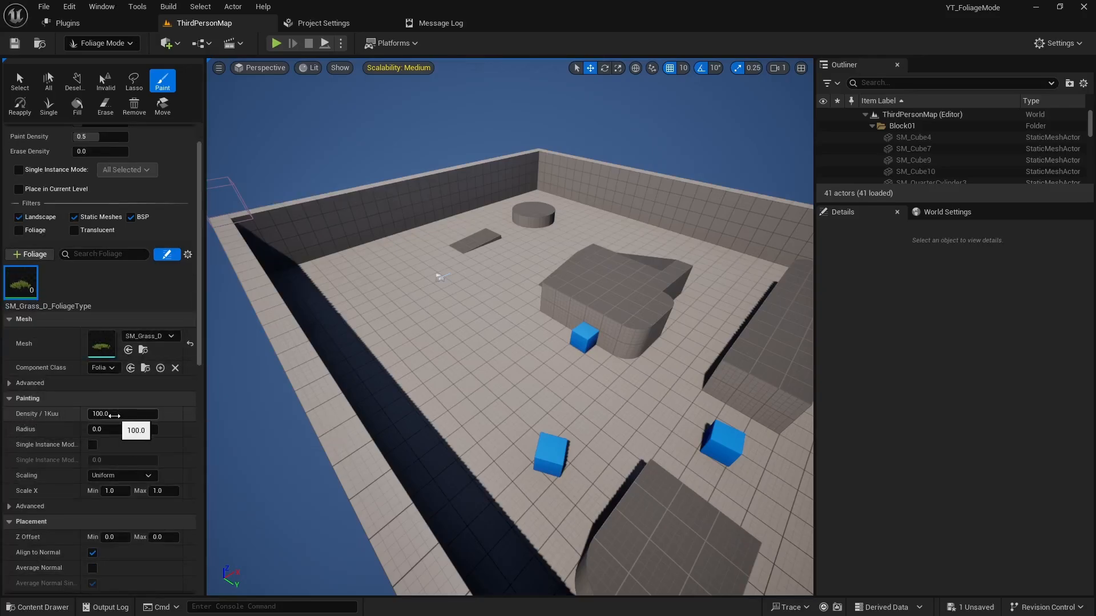
{"action": "scroll", "coordinate": [117, 445], "scroll_direction": "down", "scroll_amount": 2}
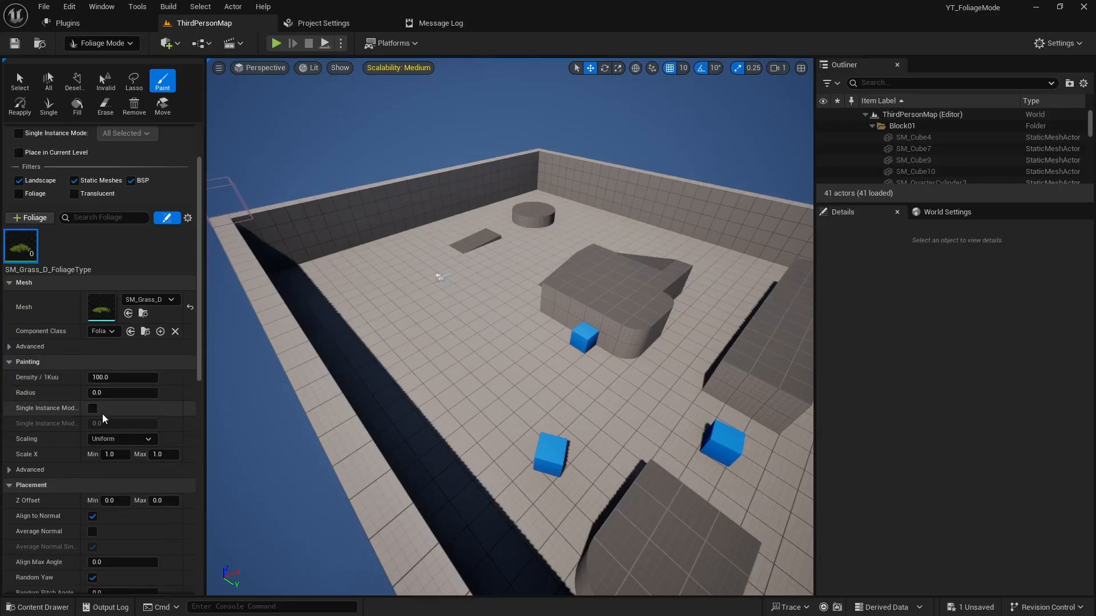
{"action": "scroll", "coordinate": [118, 453], "scroll_direction": "down", "scroll_amount": 3}
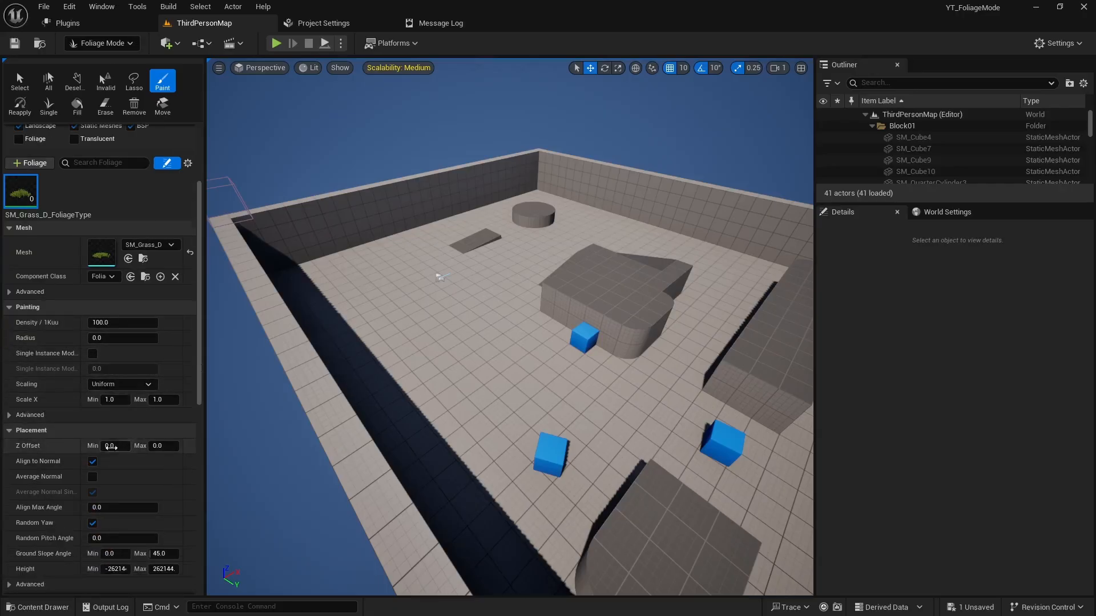
{"action": "scroll", "coordinate": [112, 446], "scroll_direction": "down", "scroll_amount": 2}
{"action": "scroll", "coordinate": [142, 420], "scroll_direction": "down", "scroll_amount": 2}
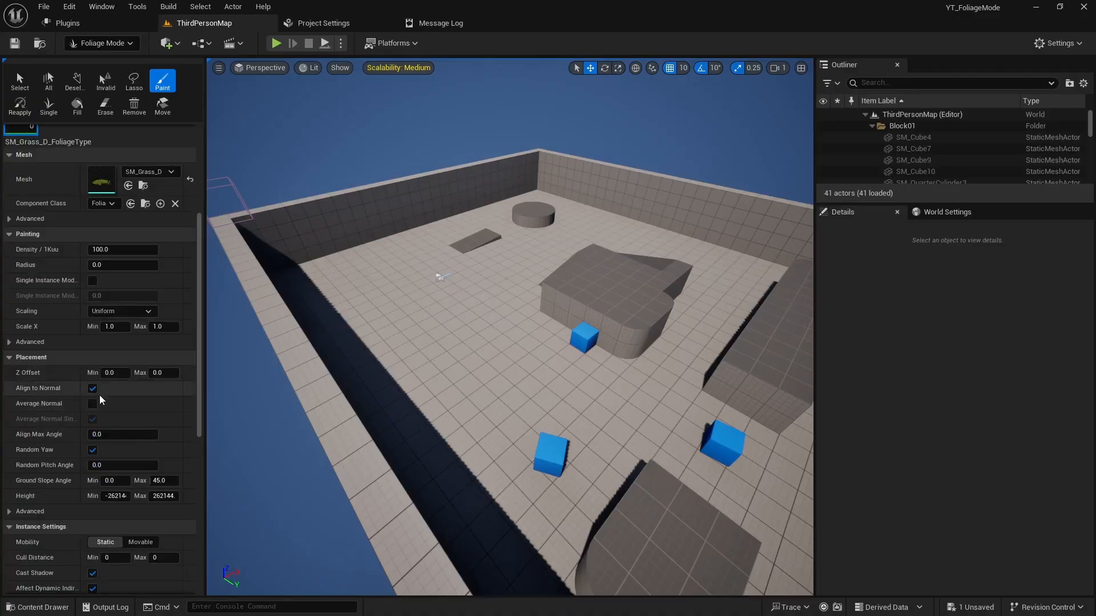
{"action": "scroll", "coordinate": [94, 427], "scroll_direction": "down", "scroll_amount": 2}
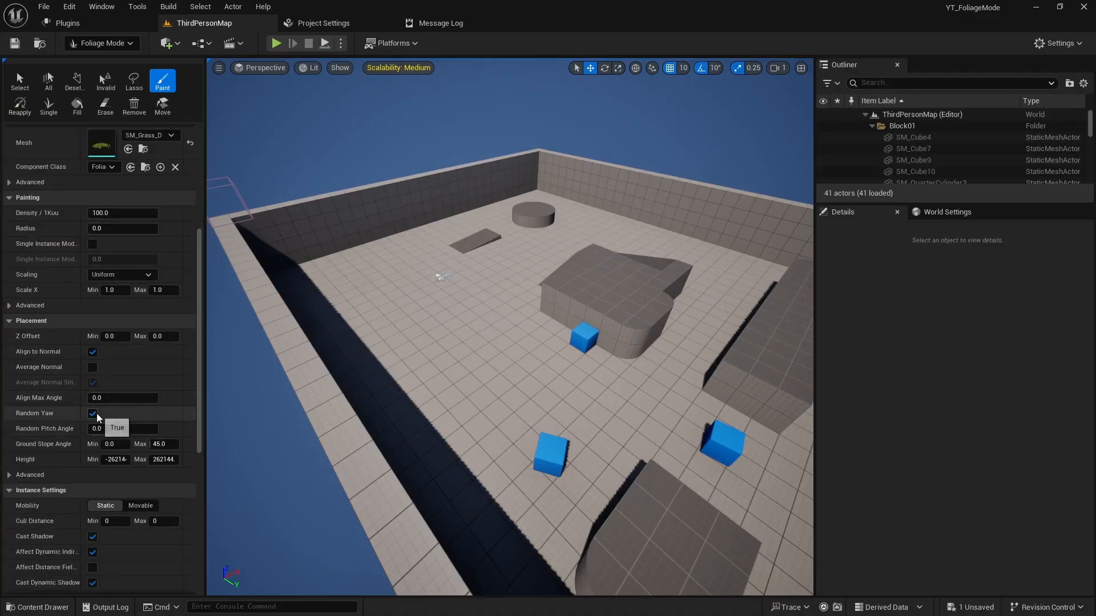
Set the grass foliage's maximum Scale X to 3.0 and paint a patch of it on the level floor.
{"action": "scroll", "coordinate": [101, 428], "scroll_direction": "up", "scroll_amount": 9}
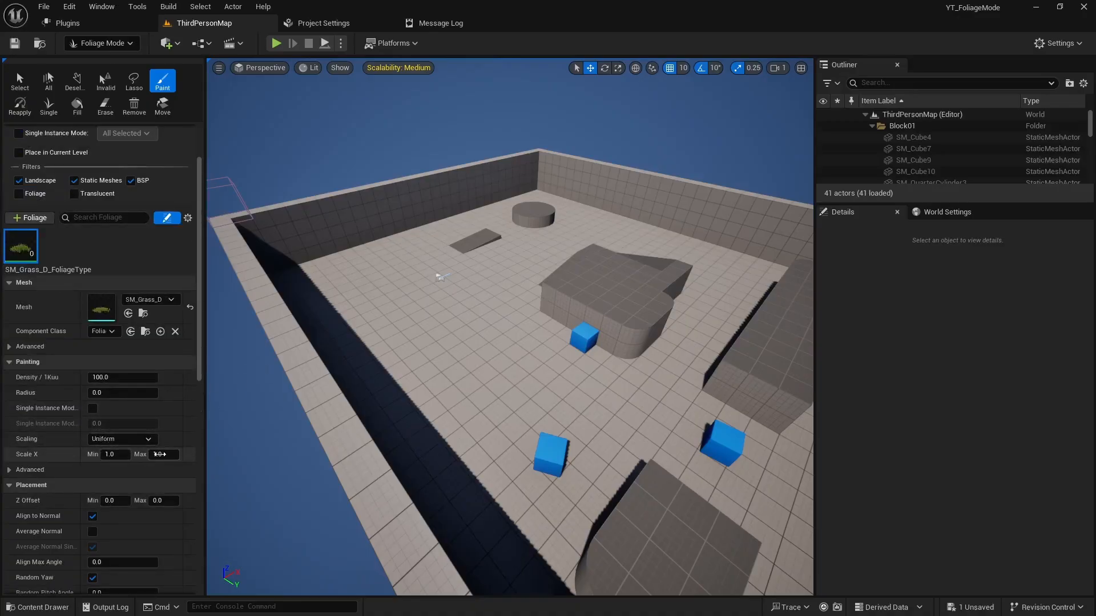
{"action": "left_click", "coordinate": [164, 454]}
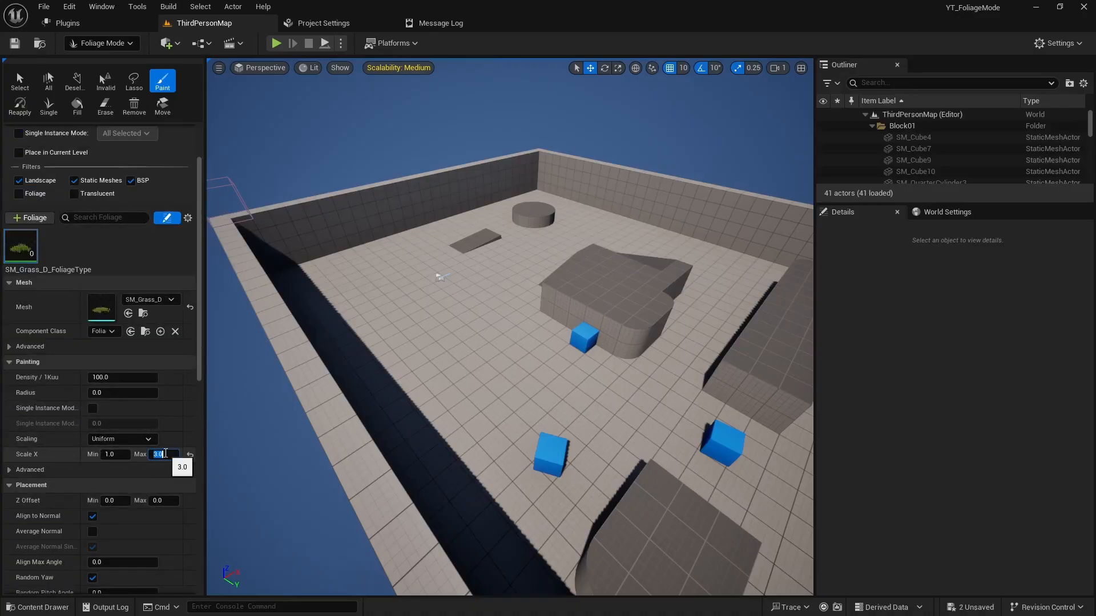
{"action": "mouse_move", "coordinate": [416, 314]}
{"action": "left_mouse_down"}
{"action": "mouse_move", "coordinate": [457, 376]}
{"action": "mouse_move", "coordinate": [474, 363]}
{"action": "left_mouse_up"}
{"action": "mouse_move", "coordinate": [474, 364]}
{"action": "right_mouse_down"}
{"action": "mouse_move", "coordinate": [485, 411]}
{"action": "mouse_move", "coordinate": [463, 354]}
{"action": "mouse_move", "coordinate": [411, 319]}
{"action": "mouse_move", "coordinate": [327, 321]}
{"action": "mouse_move", "coordinate": [508, 278]}
{"action": "right_mouse_up"}
{"action": "key", "text": "w"}
{"action": "key", "text": "d"}
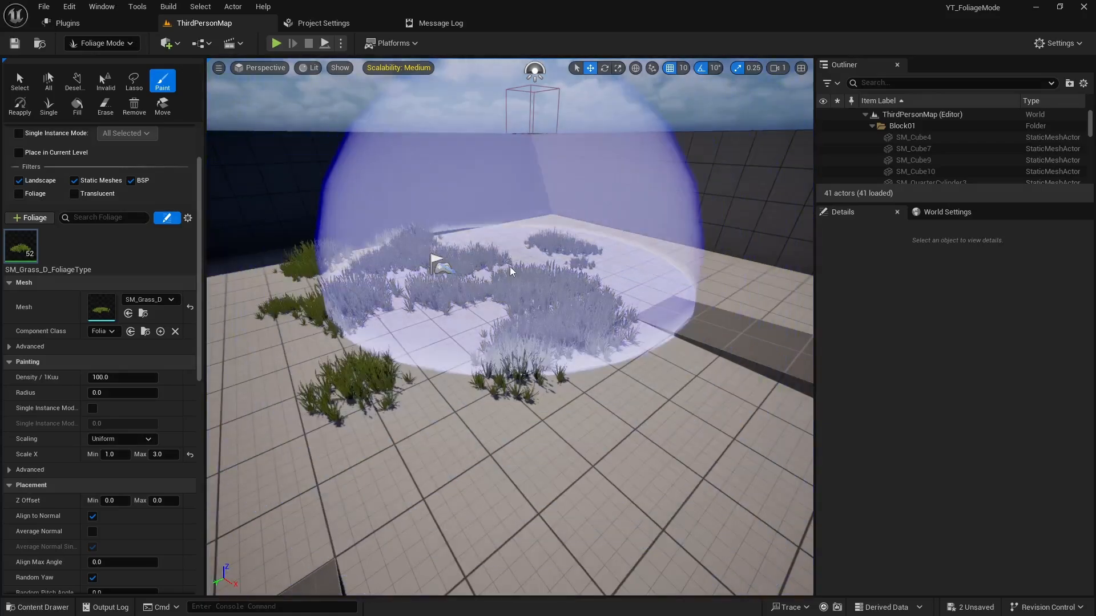
Undo the painted grass patch, then try a Paint Density of 1.0 with a stroke on the level floor and undo it.
{"action": "key", "text": "ctrl+z"}
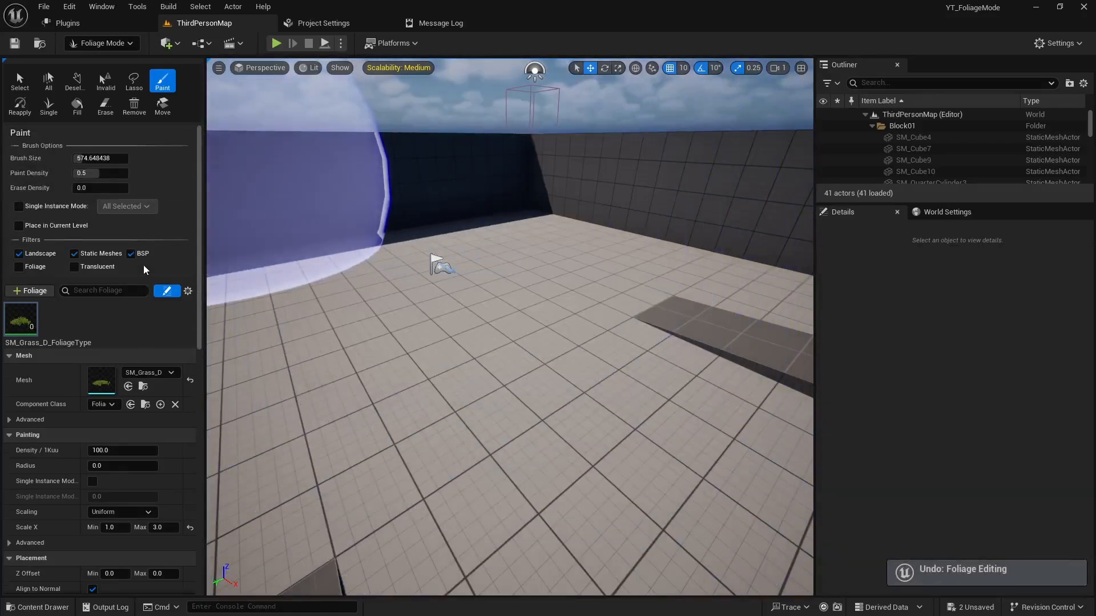
{"action": "left_click_drag", "start_coordinate": [101, 173], "coordinate": [129, 173]}
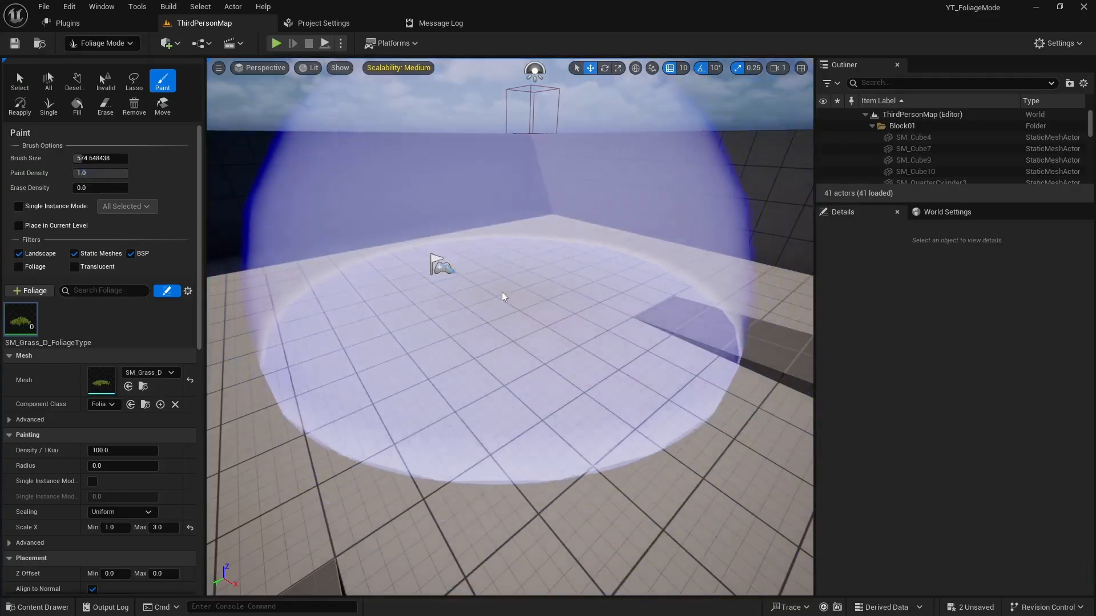
{"action": "left_click_drag", "start_coordinate": [504, 299], "coordinate": [568, 377]}
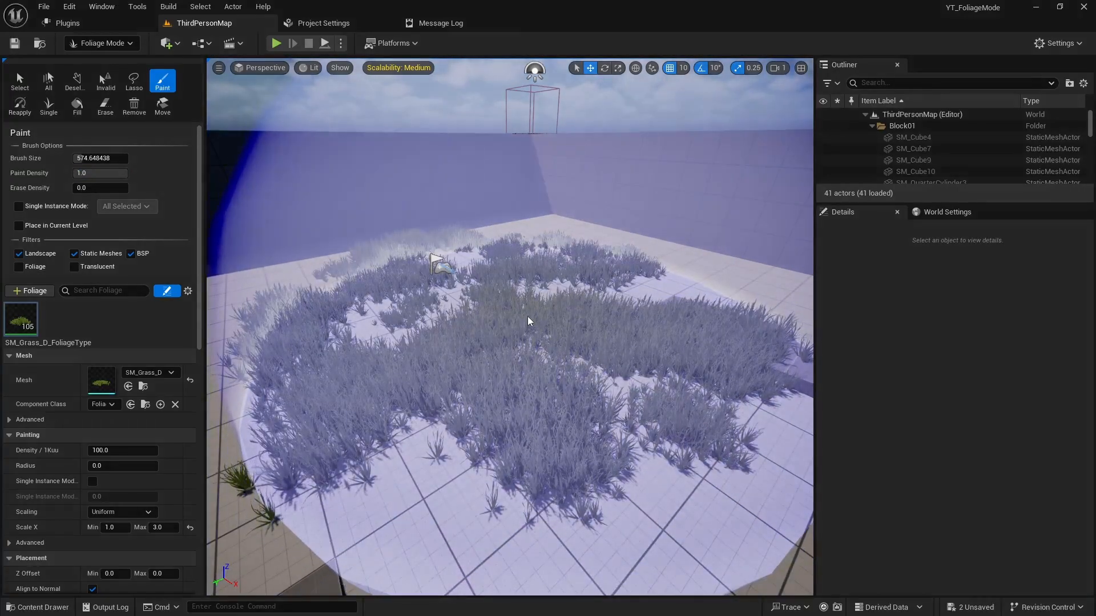
{"action": "key", "text": "ctrl+z"}
Set the Paint Density to 0.5, paint a test stroke of grass on the floor and undo it.
{"action": "left_click", "coordinate": [101, 175]}
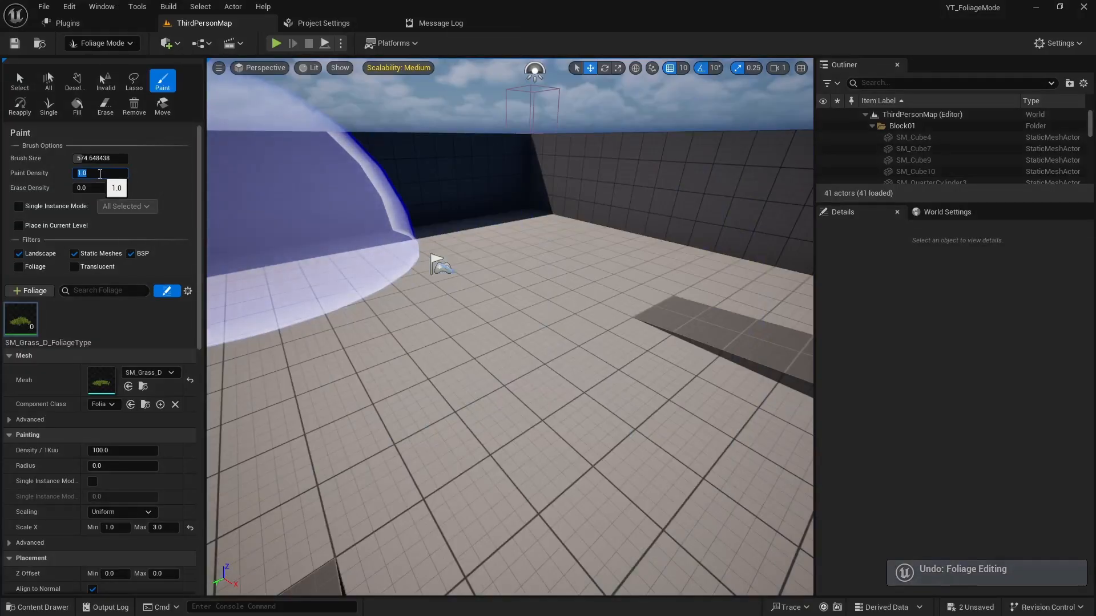
{"action": "type", "text": "0.5"}
{"action": "key", "text": "Return"}
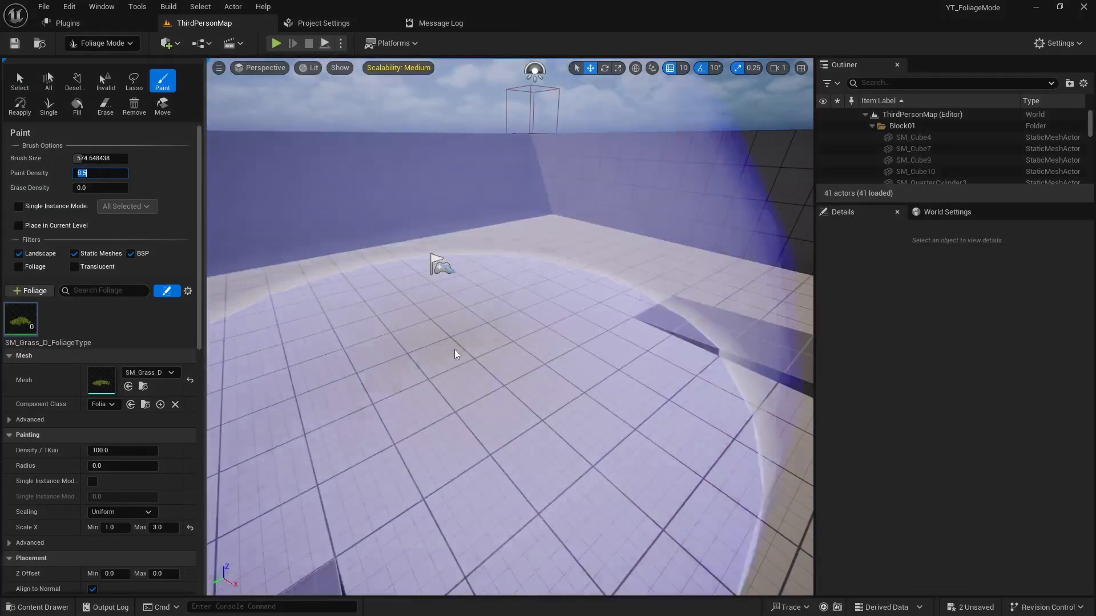
{"action": "mouse_move", "coordinate": [454, 350]}
{"action": "left_mouse_down"}
{"action": "mouse_move", "coordinate": [481, 317]}
{"action": "mouse_move", "coordinate": [569, 342]}
{"action": "left_mouse_up"}
{"action": "key", "text": "ctrl+z"}
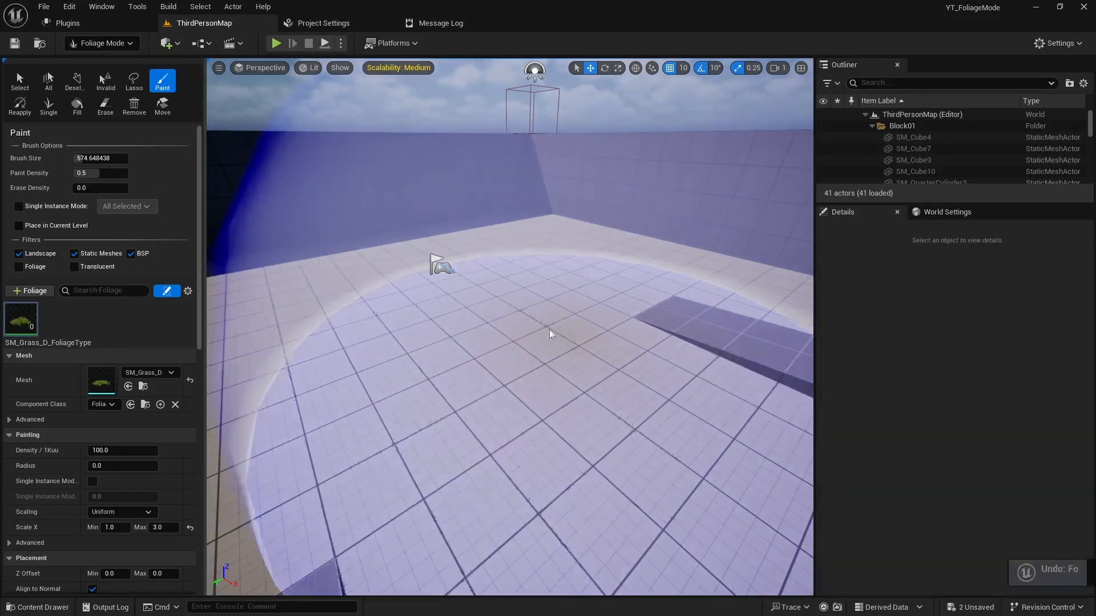
Try a foliage Density / 1Kuu of 10 with a test dab of grass, undo the dab and restore the density to 100.
{"action": "scroll", "coordinate": [92, 443], "scroll_direction": "down", "scroll_amount": 1}
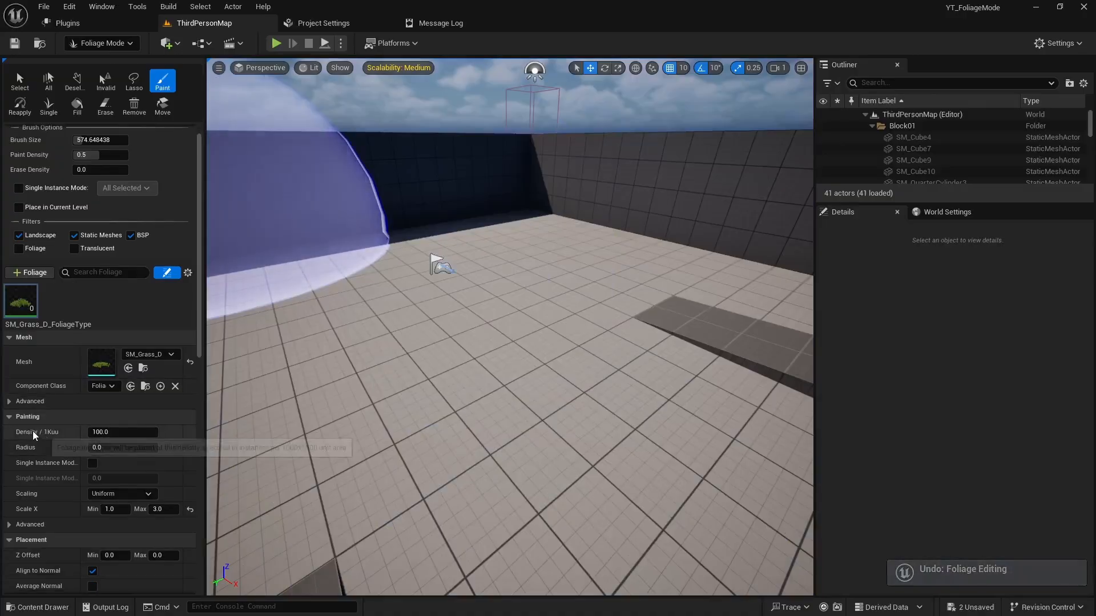
{"action": "left_click", "coordinate": [116, 432]}
{"action": "type", "text": "10"}
{"action": "key", "text": "Return"}
{"action": "left_click", "coordinate": [508, 278]}
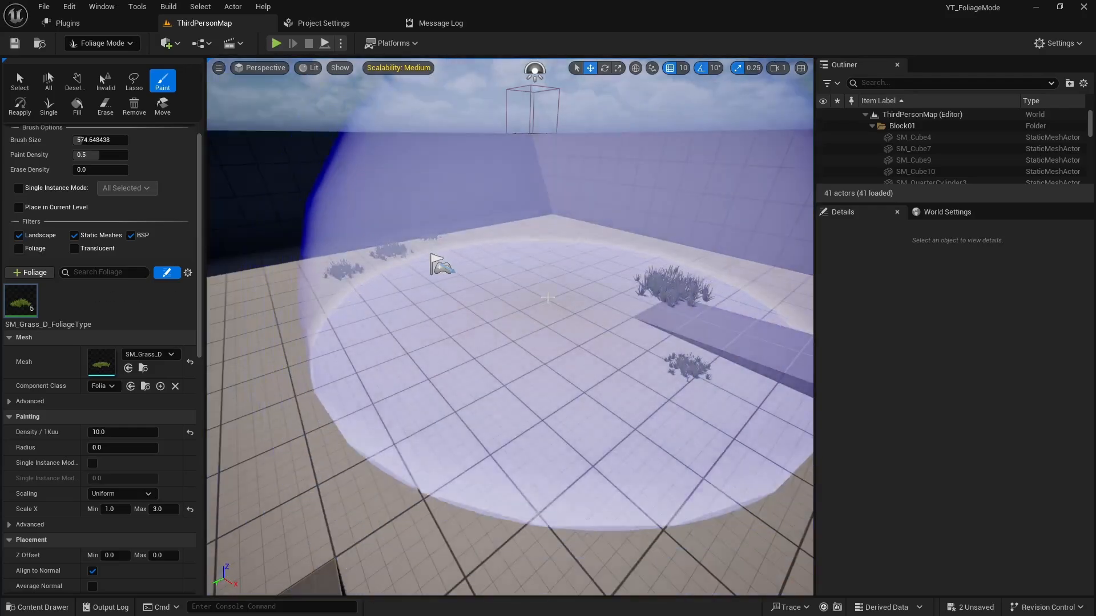
{"action": "key", "text": "ctrl+z"}
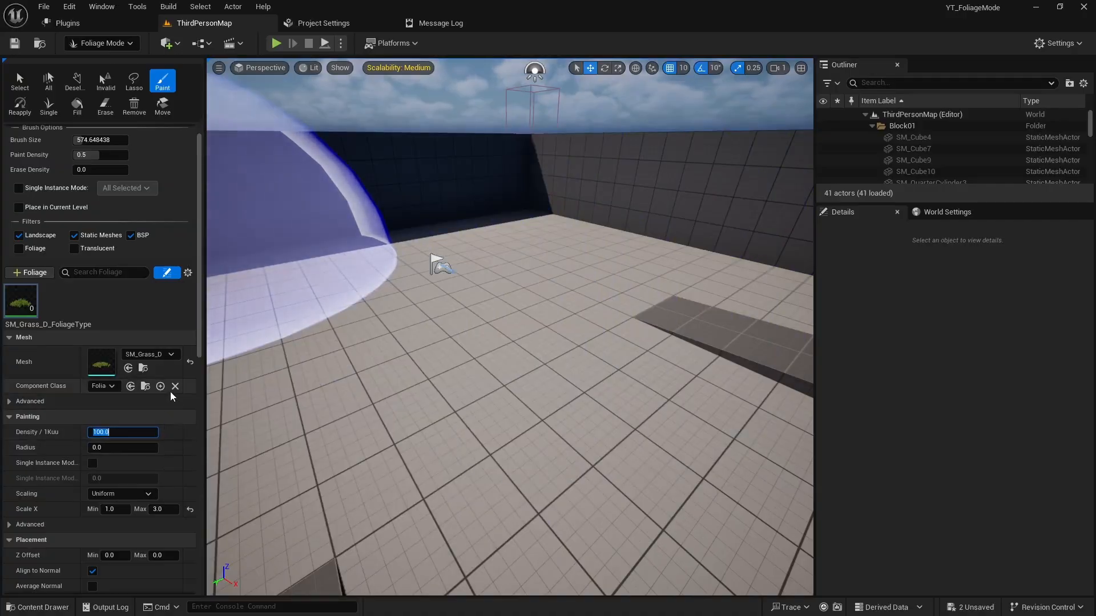
{"action": "scroll", "coordinate": [170, 391], "scroll_direction": "up", "scroll_amount": 2}
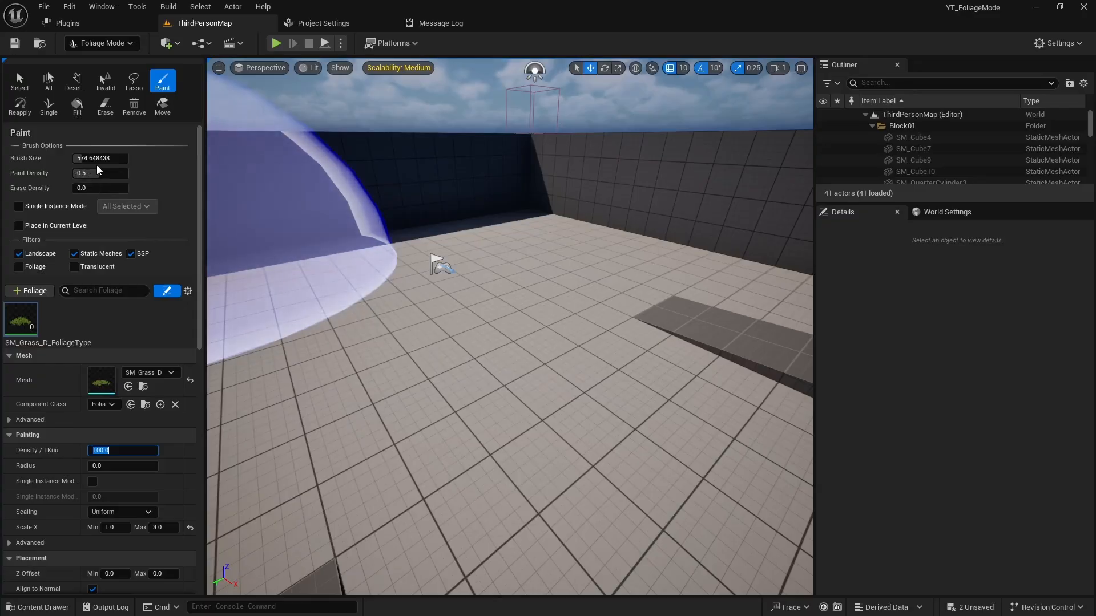
Try the Fill tool on the level floor with the SM_Grass_D foliage, view the coverage and undo the fill.
{"action": "left_click", "coordinate": [84, 107]}
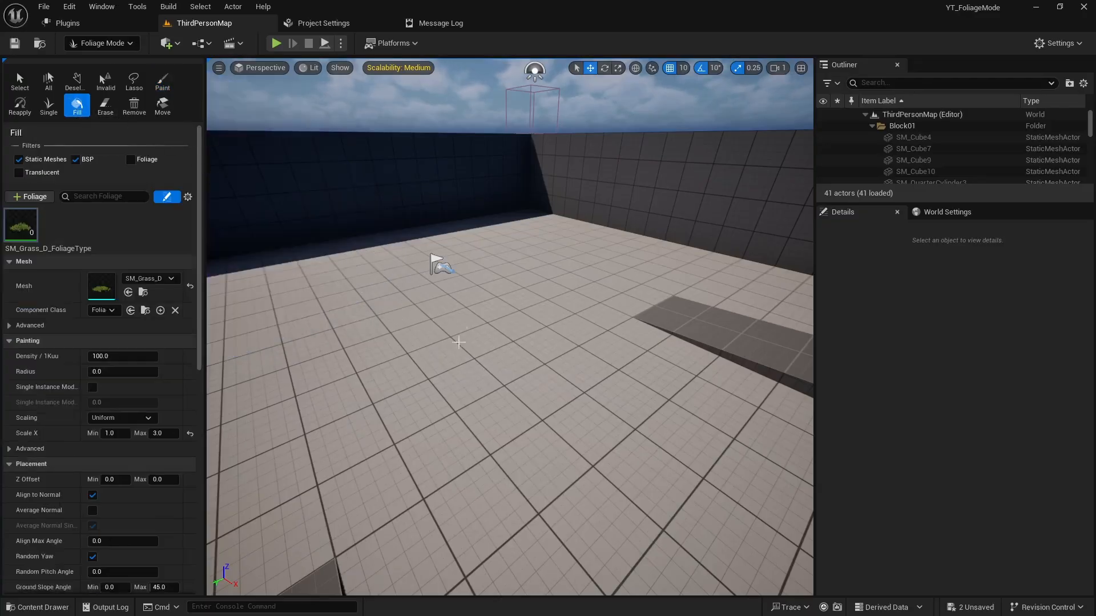
{"action": "left_click", "coordinate": [451, 335]}
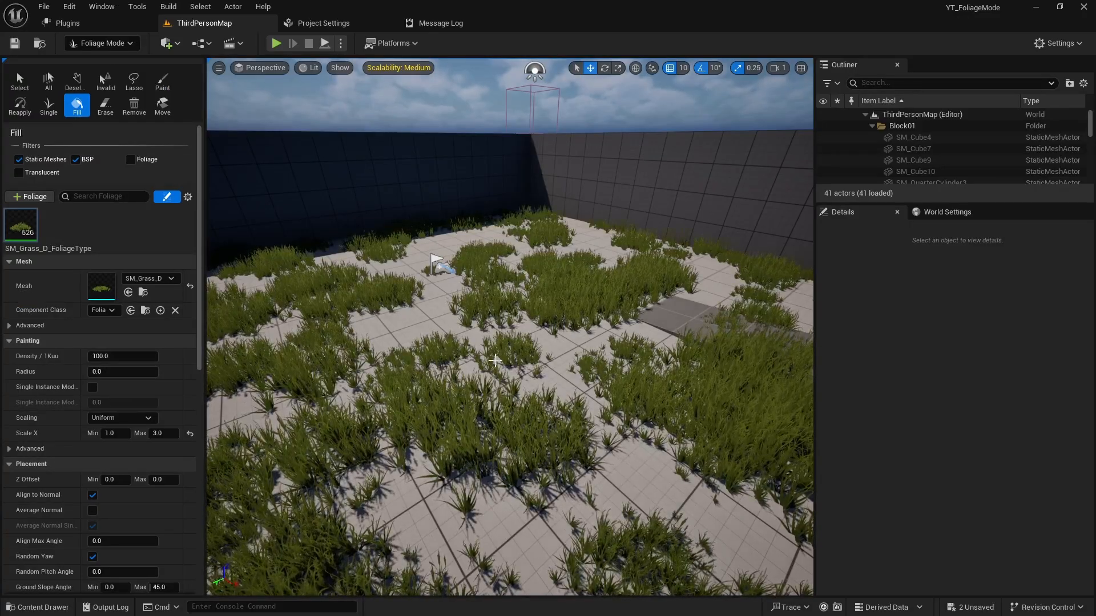
{"action": "right_click_drag", "start_coordinate": [490, 360], "coordinate": [371, 366]}
{"action": "right_click_drag", "start_coordinate": [551, 278], "coordinate": [474, 358]}
{"action": "key", "text": "ctrl+z"}
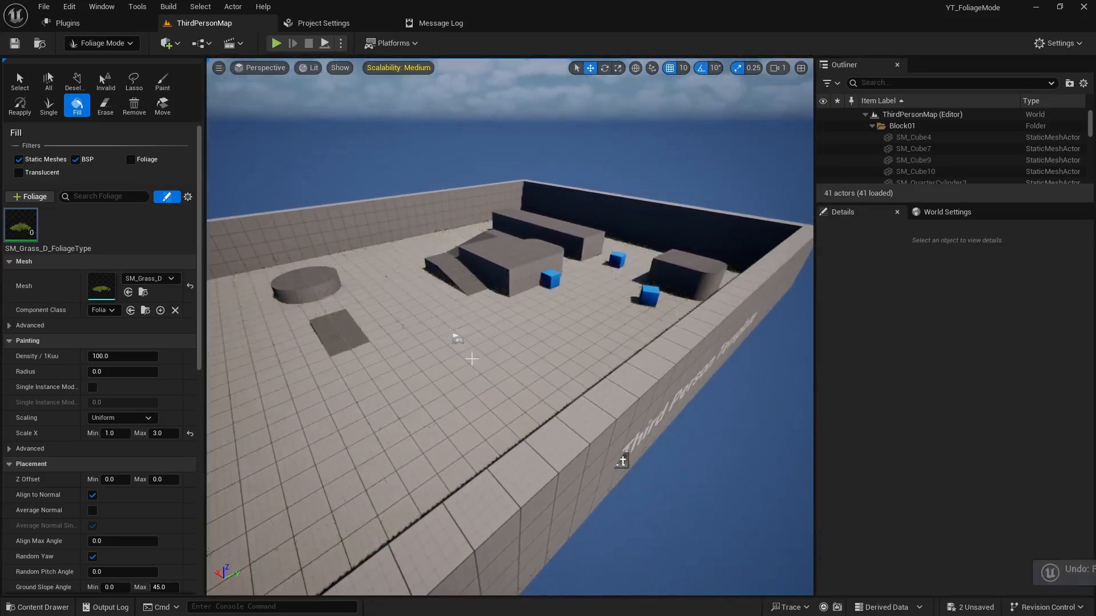
Set the Paint Density to 1.0, fill the level floor with grass and undo the fill.
{"action": "left_click", "coordinate": [163, 83]}
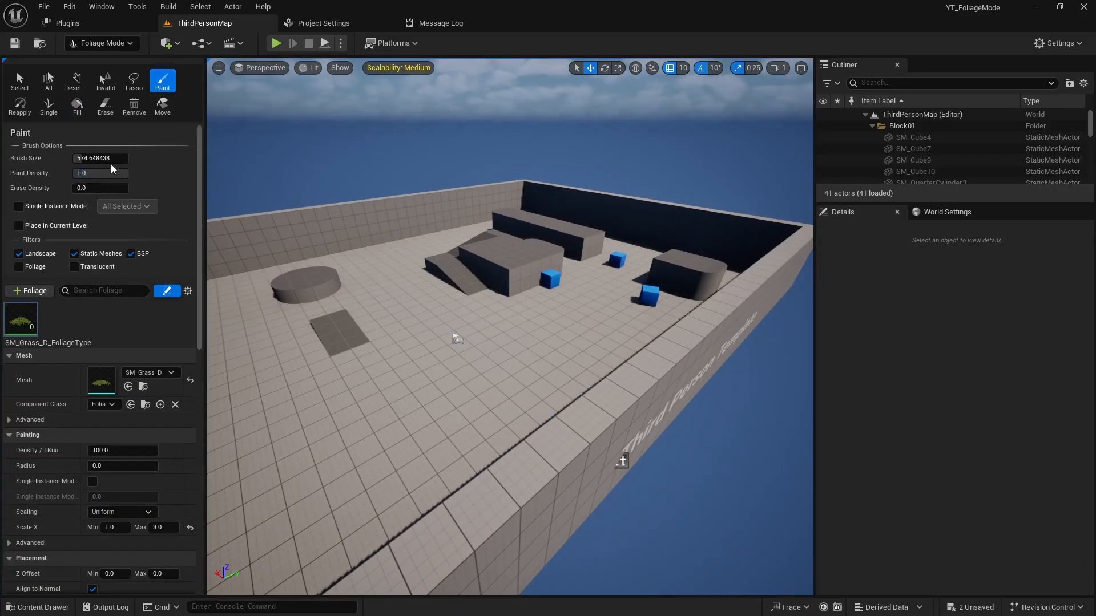
{"action": "left_click", "coordinate": [77, 105]}
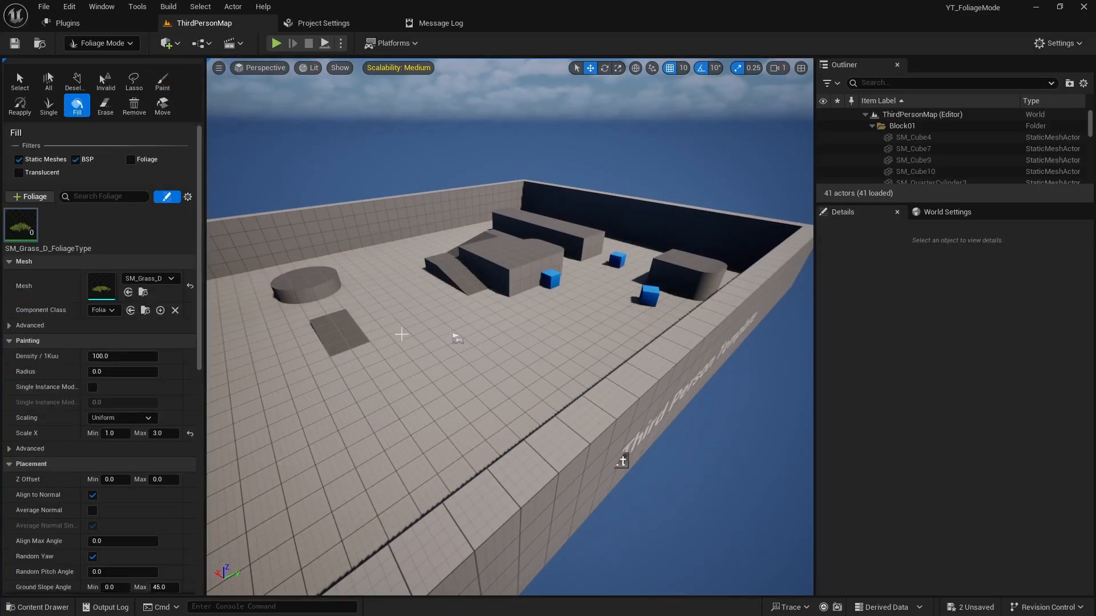
{"action": "left_click", "coordinate": [401, 335]}
{"action": "mouse_move", "coordinate": [470, 400]}
{"action": "right_mouse_down"}
{"action": "mouse_move", "coordinate": [416, 408]}
{"action": "mouse_move", "coordinate": [470, 400]}
{"action": "right_mouse_up"}
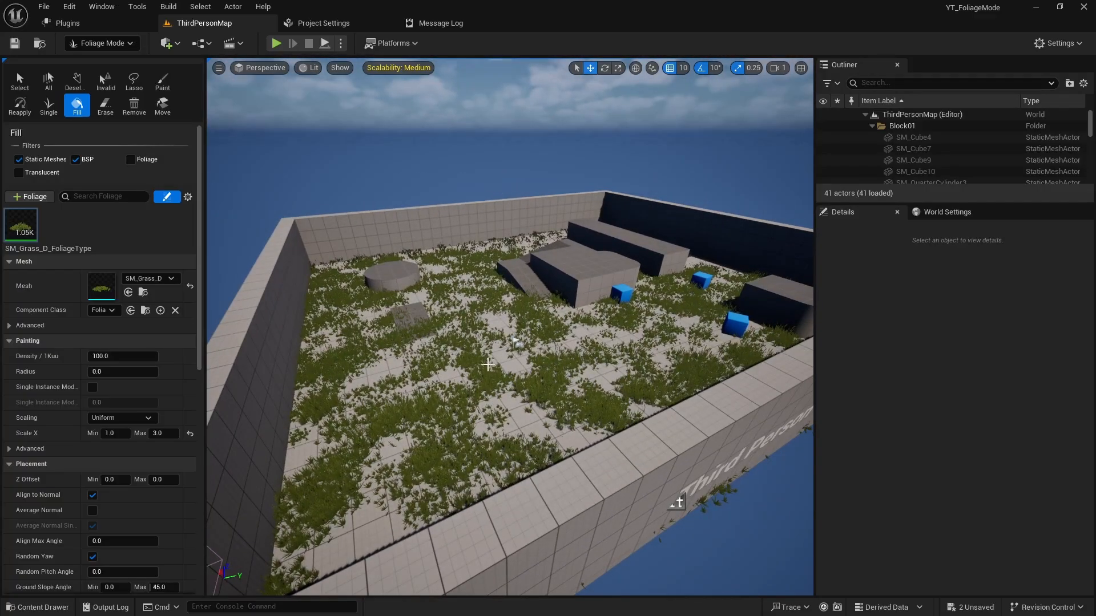
{"action": "key", "text": "ctrl+z"}
Set the Paint Density to 0.1, fill the floor with sparse grass and undo the fill.
{"action": "left_click", "coordinate": [163, 81]}
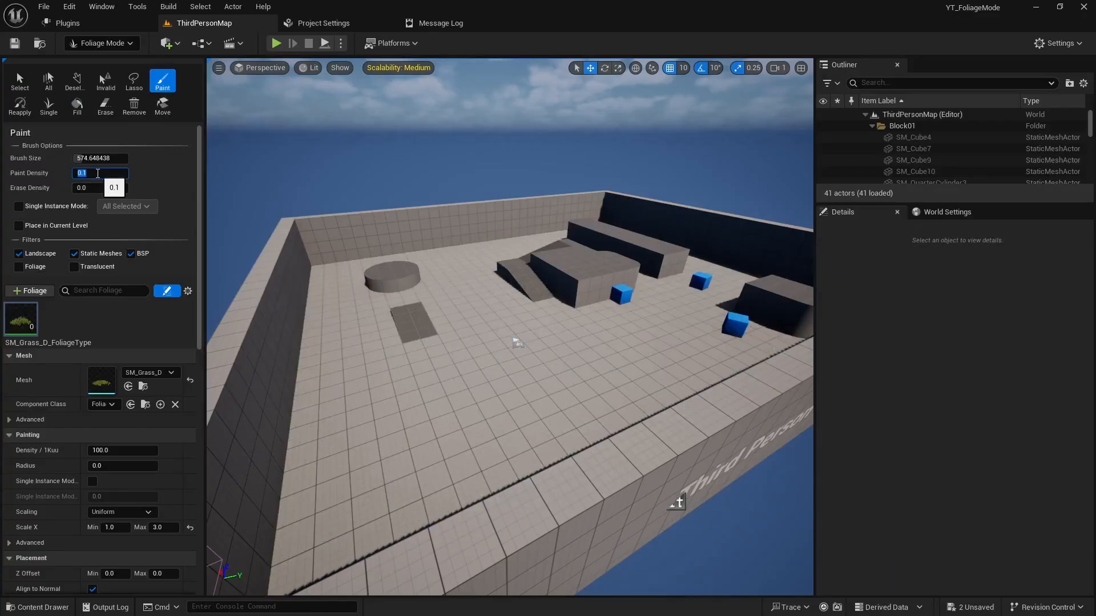
{"action": "left_click", "coordinate": [77, 106]}
{"action": "left_click", "coordinate": [554, 416]}
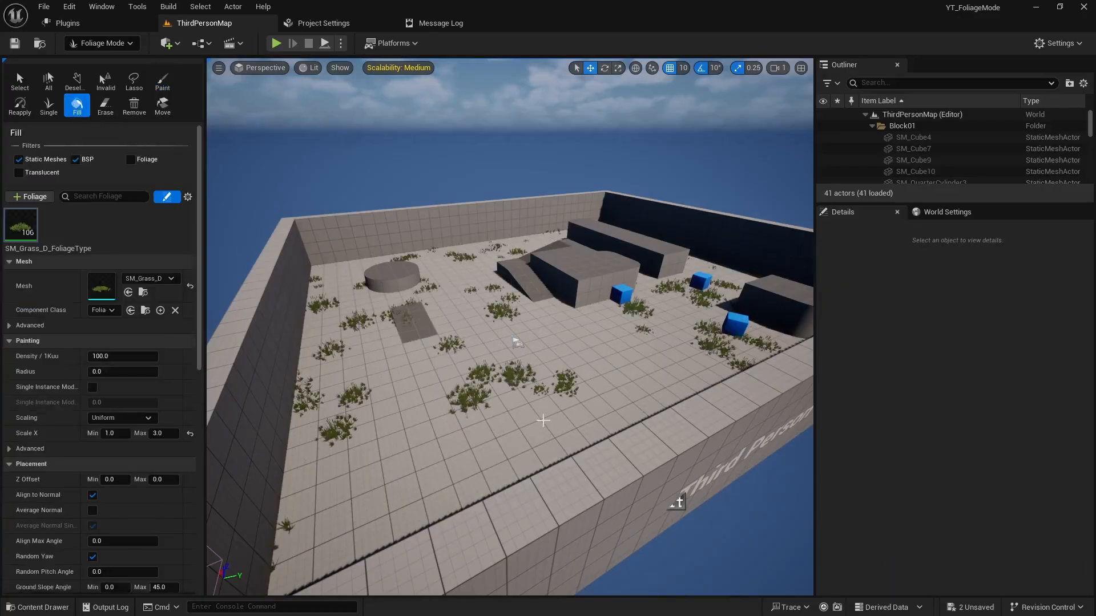
{"action": "key", "text": "ctrl+z"}
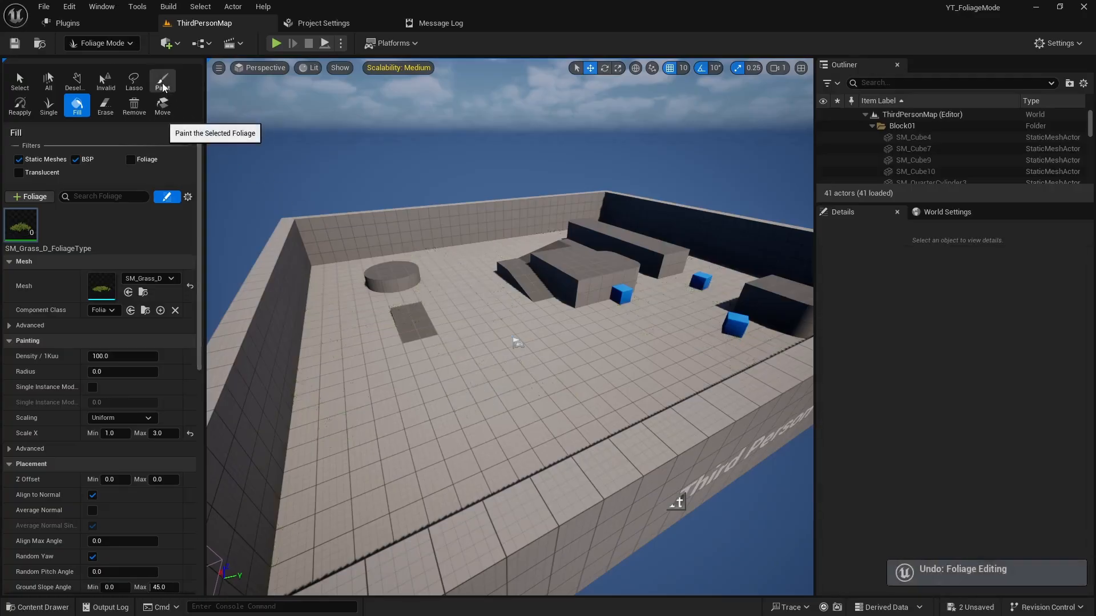
Set the Paint Density to 1.0 and fill the entire level floor with the SM_Grass_D foliage.
{"action": "left_click", "coordinate": [163, 81]}
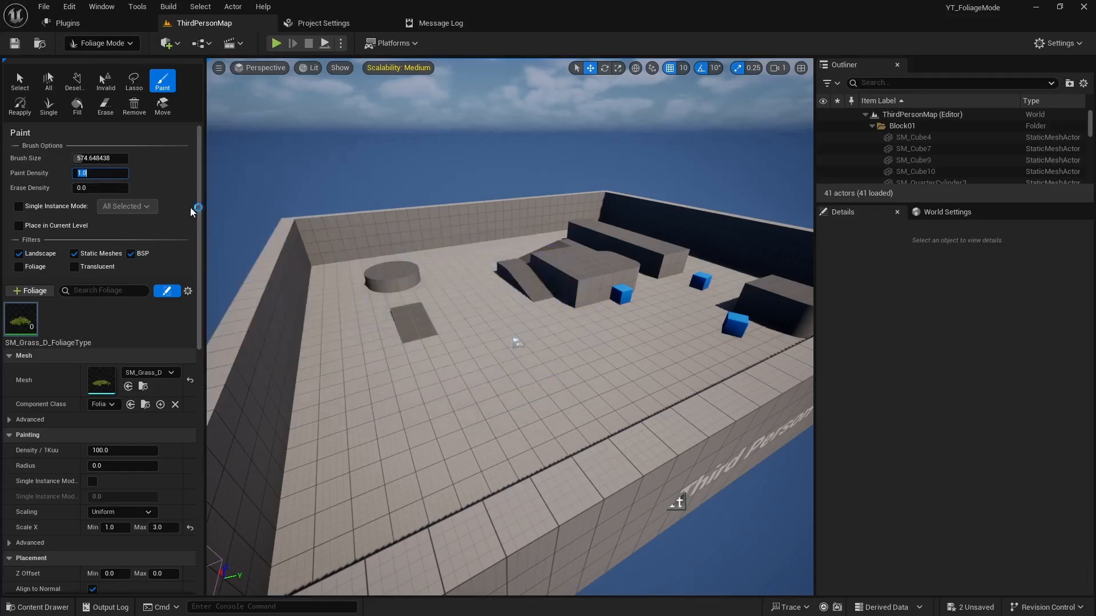
{"action": "left_click", "coordinate": [78, 106]}
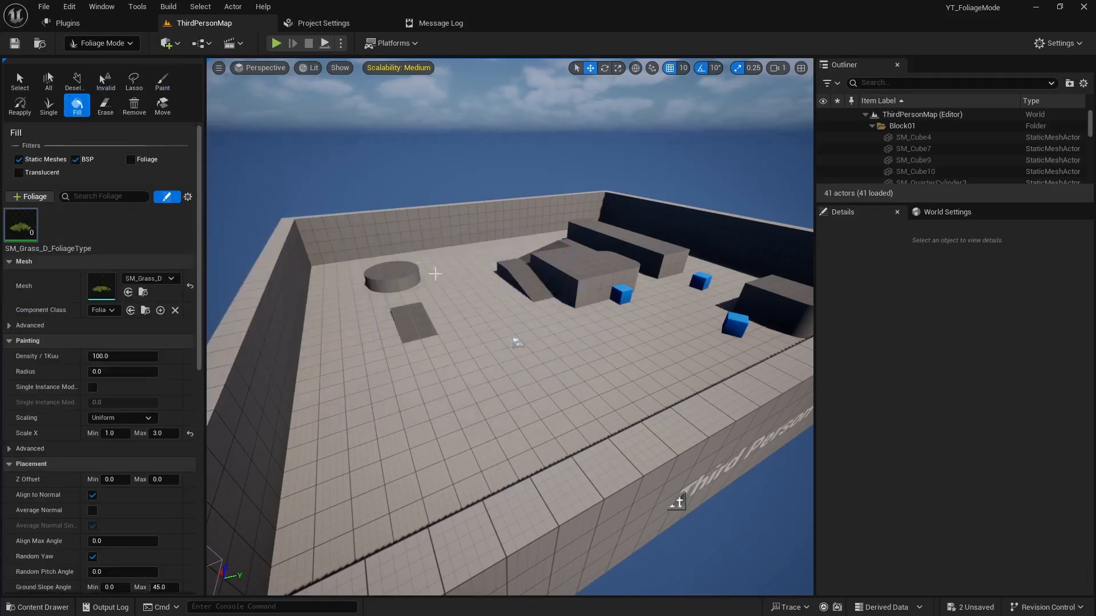
{"action": "left_click", "coordinate": [473, 328]}
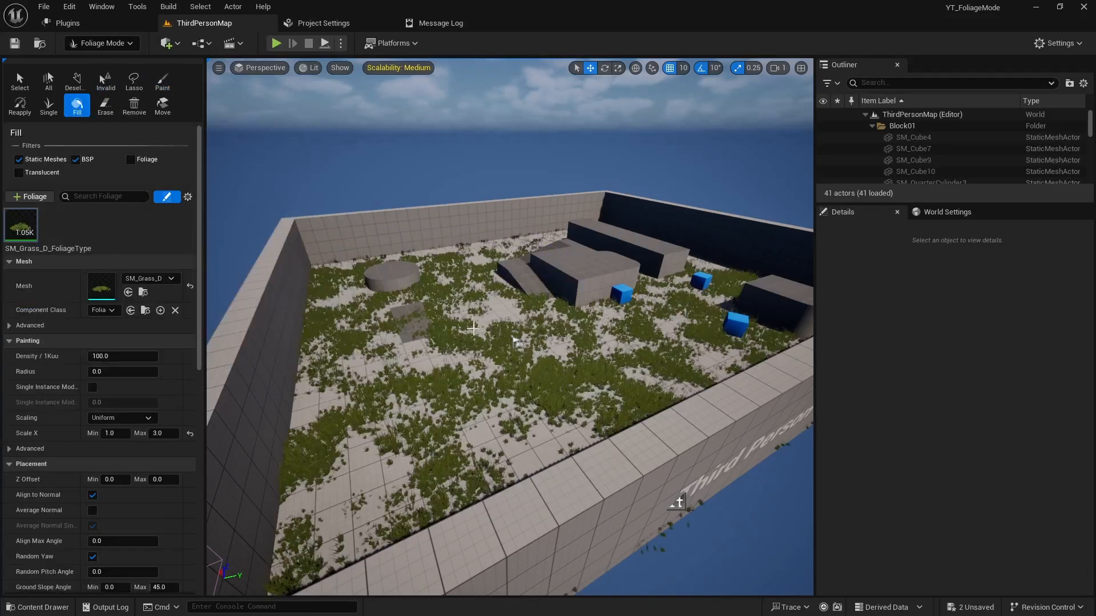
Lasso-select grass across the near floor area, beside the round platform and around the blue cubes.
{"action": "left_click", "coordinate": [133, 81]}
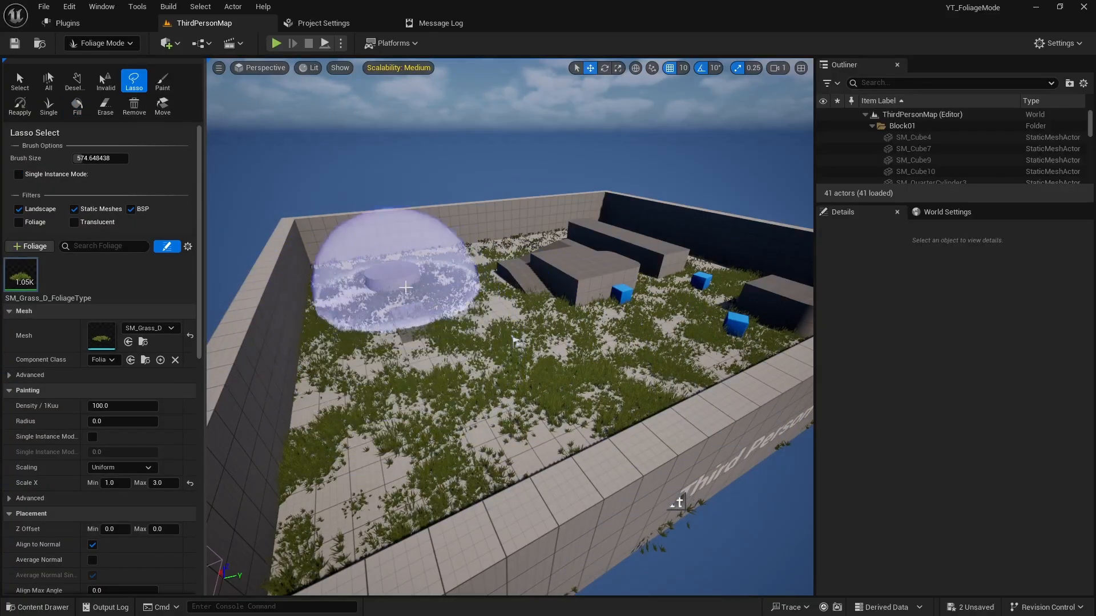
{"action": "mouse_move", "coordinate": [402, 401]}
{"action": "left_mouse_down"}
{"action": "mouse_move", "coordinate": [459, 251]}
{"action": "mouse_move", "coordinate": [445, 281]}
{"action": "left_mouse_up"}
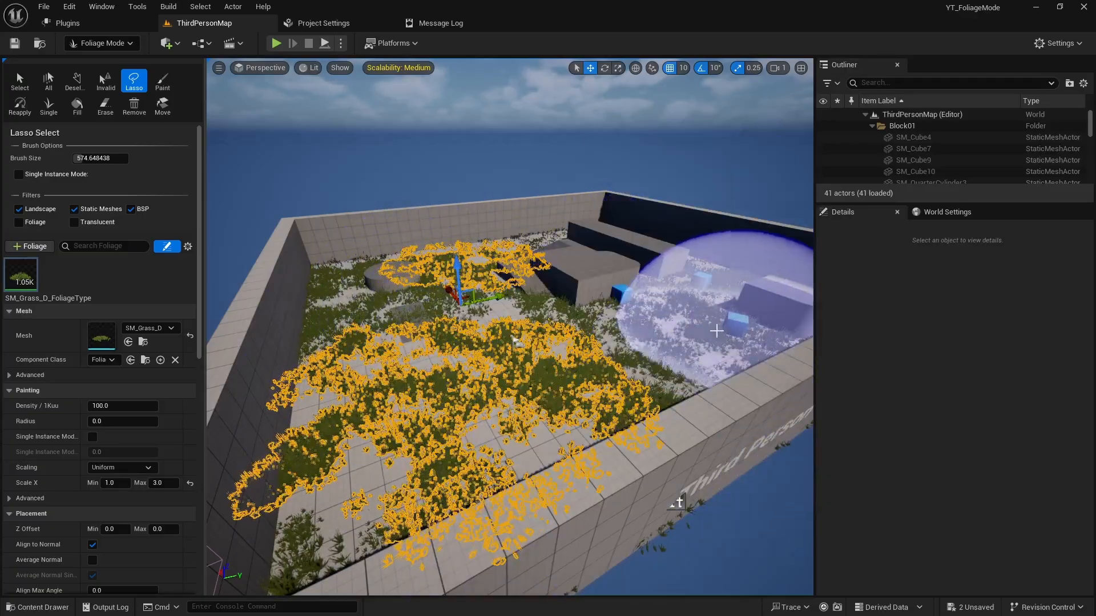
{"action": "left_click_drag", "start_coordinate": [715, 309], "coordinate": [721, 285]}
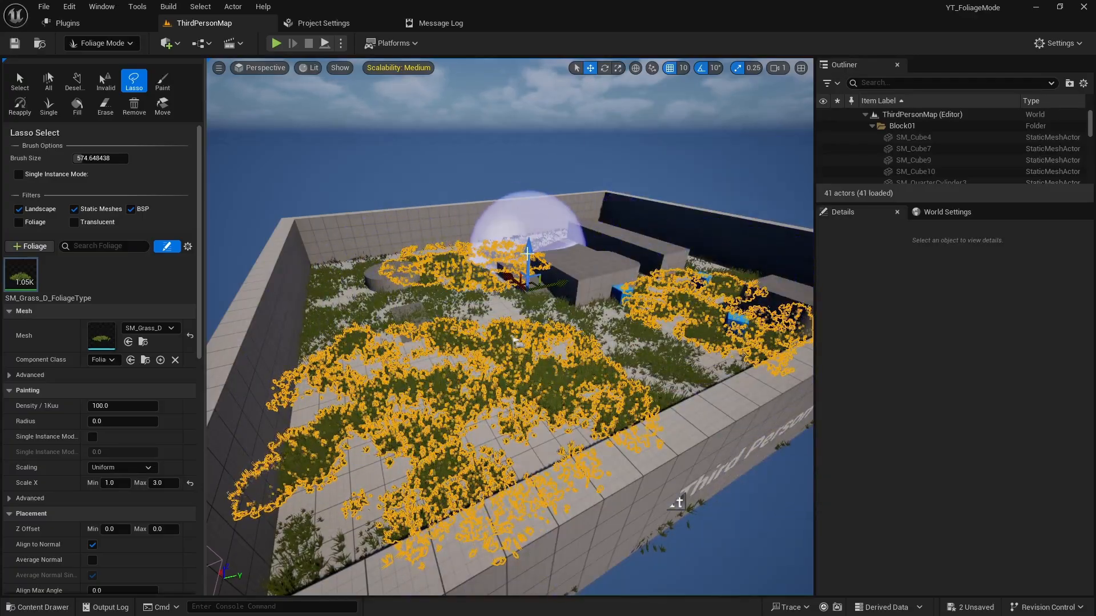
{"action": "right_click_drag", "start_coordinate": [516, 342], "coordinate": [588, 372]}
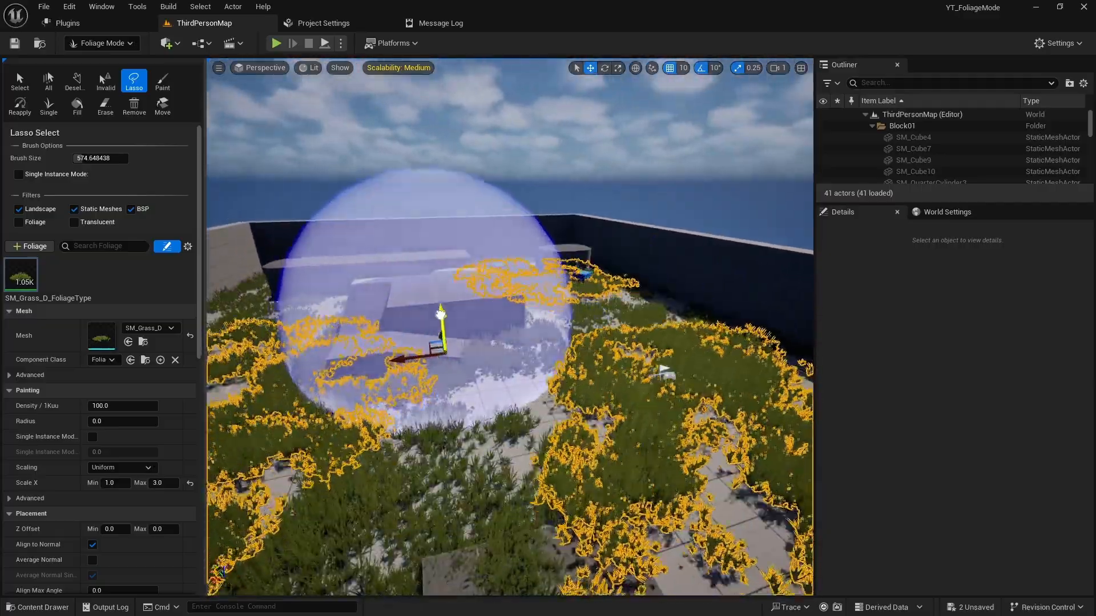
Raise the selected grass instances above the floor along the vertical axis and undo the move.
{"action": "left_click_drag", "start_coordinate": [440, 297], "coordinate": [433, 176]}
{"action": "right_click_drag", "start_coordinate": [434, 176], "coordinate": [436, 194]}
{"action": "key", "text": "ctrl+z"}
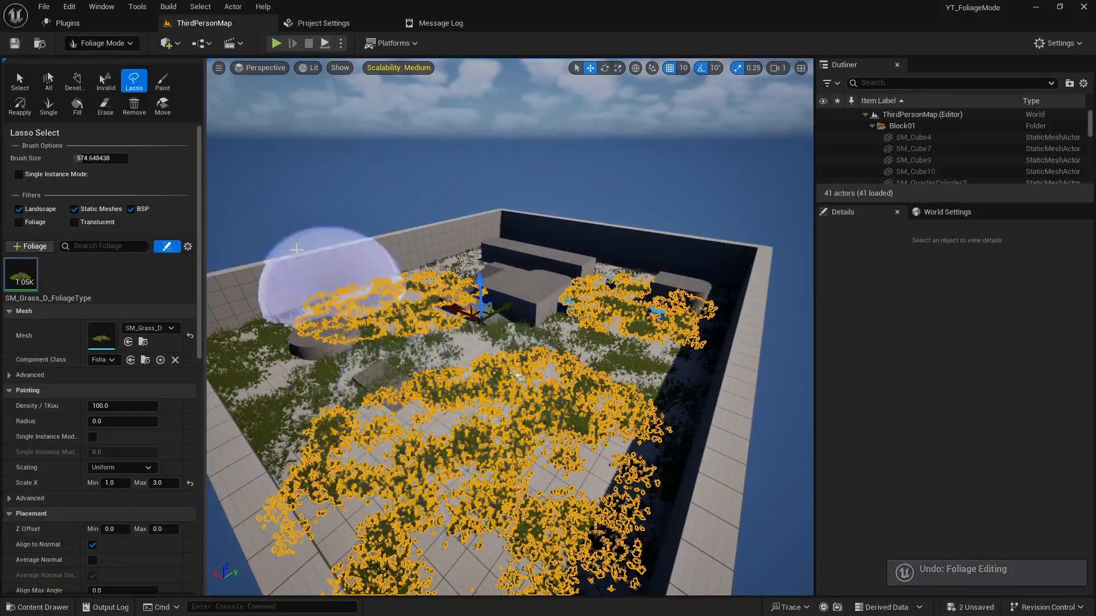
Enable Scaling and Scale X for the Reapply tool and set Scale X to a minimum of 5.0 and maximum of 10.0.
{"action": "left_click", "coordinate": [20, 105]}
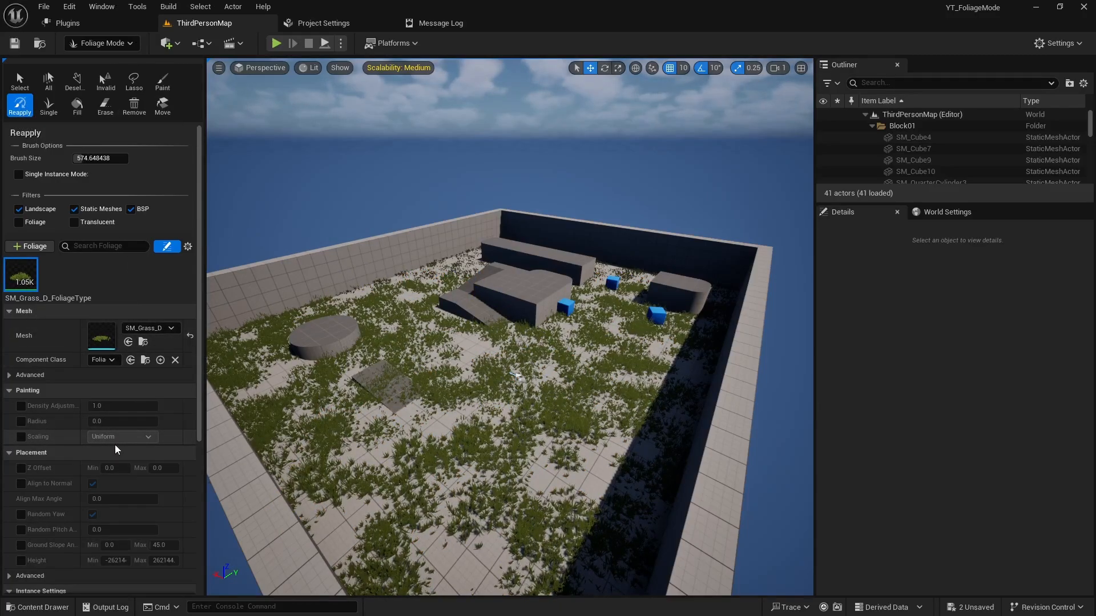
{"action": "scroll", "coordinate": [114, 453], "scroll_direction": "down", "scroll_amount": 4}
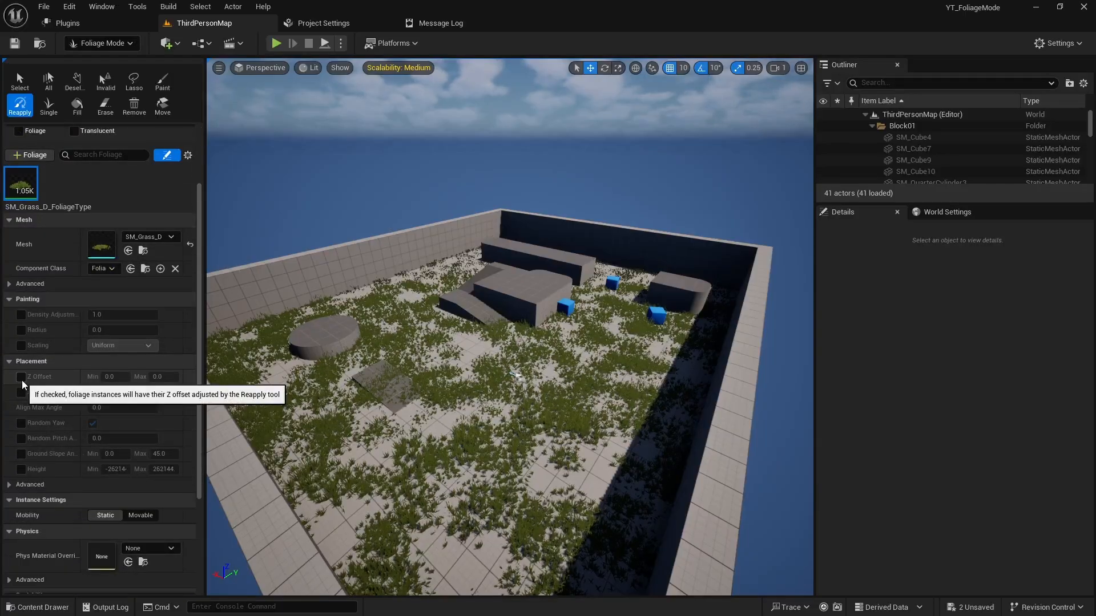
{"action": "left_click", "coordinate": [24, 345]}
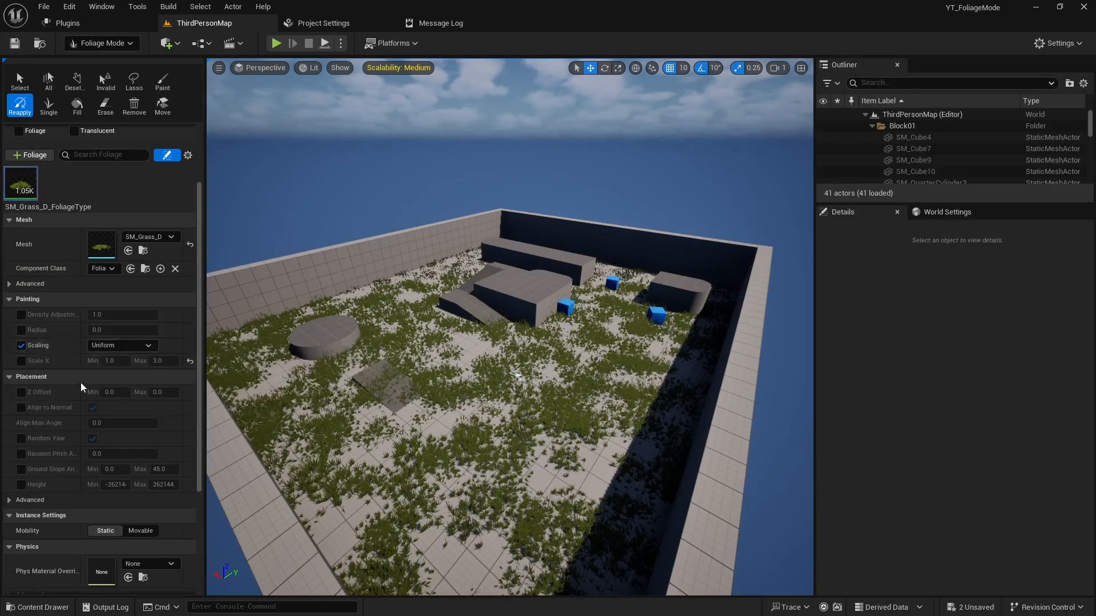
{"action": "left_click", "coordinate": [21, 361]}
{"action": "left_click", "coordinate": [112, 360]}
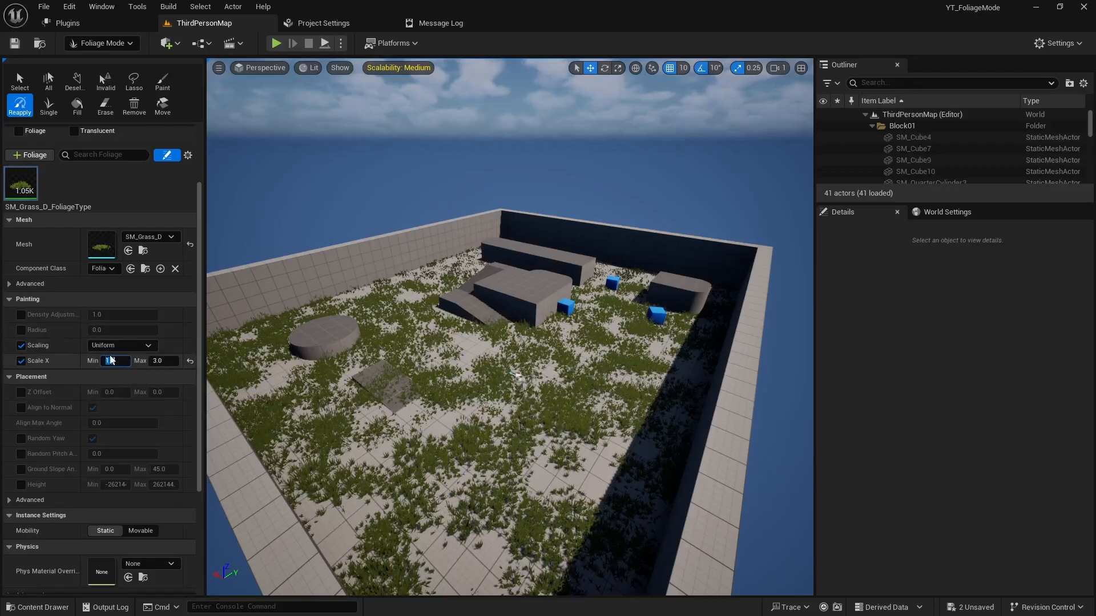
{"action": "key", "text": "Return"}
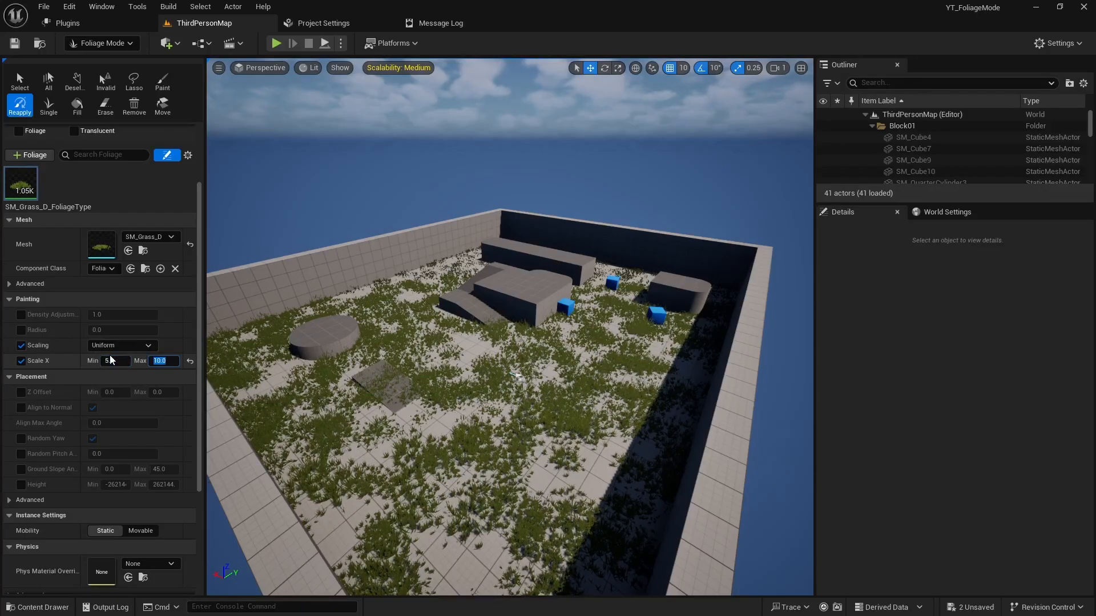
Brush the reapplied scale over the grass across the floor, inspect the larger grass and undo the change.
{"action": "mouse_move", "coordinate": [569, 436]}
{"action": "left_mouse_down"}
{"action": "mouse_move", "coordinate": [557, 411]}
{"action": "mouse_move", "coordinate": [485, 417]}
{"action": "mouse_move", "coordinate": [477, 281]}
{"action": "mouse_move", "coordinate": [409, 286]}
{"action": "left_mouse_up"}
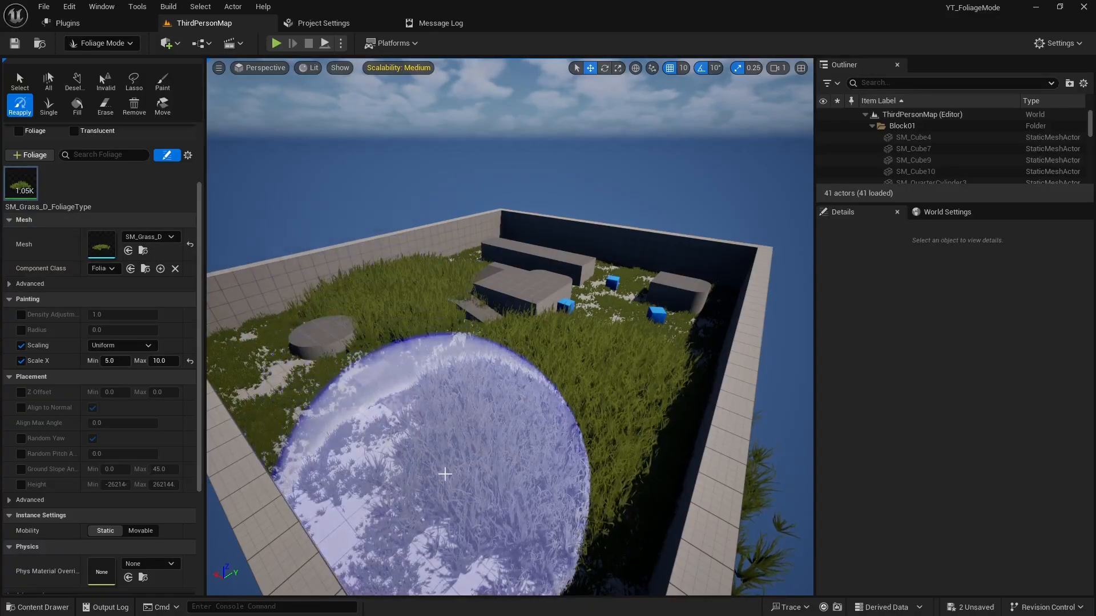
{"action": "key", "text": "w"}
{"action": "mouse_move", "coordinate": [562, 513]}
{"action": "right_mouse_down"}
{"action": "mouse_move", "coordinate": [537, 497]}
{"action": "mouse_move", "coordinate": [534, 451]}
{"action": "mouse_move", "coordinate": [548, 445]}
{"action": "mouse_move", "coordinate": [538, 440]}
{"action": "mouse_move", "coordinate": [585, 515]}
{"action": "right_mouse_up"}
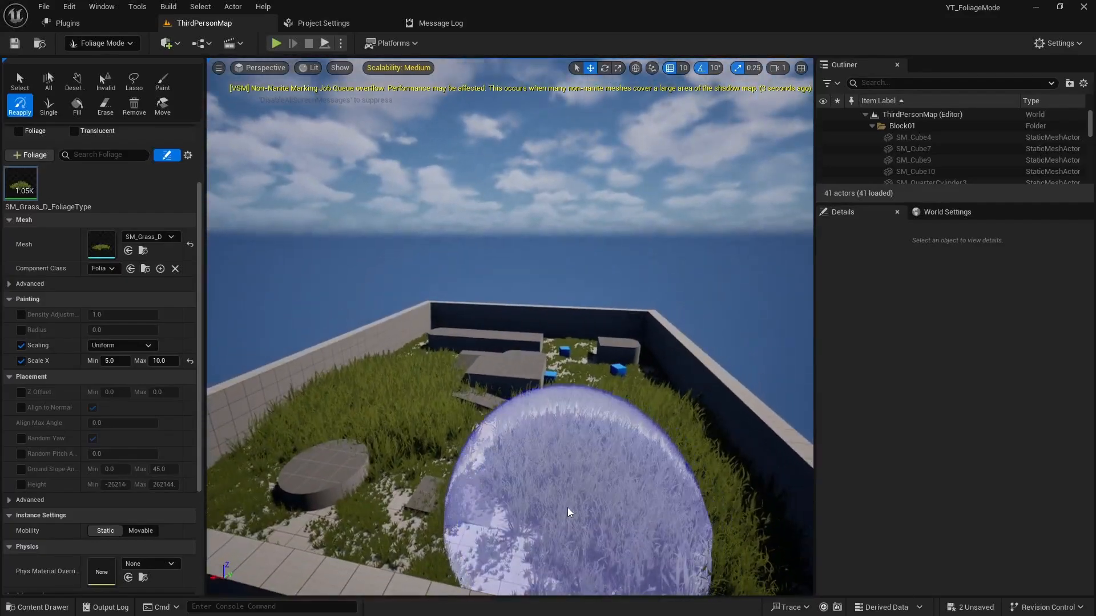
{"action": "key", "text": "ctrl+z"}
{"action": "right_click_drag", "start_coordinate": [577, 445], "coordinate": [574, 480]}
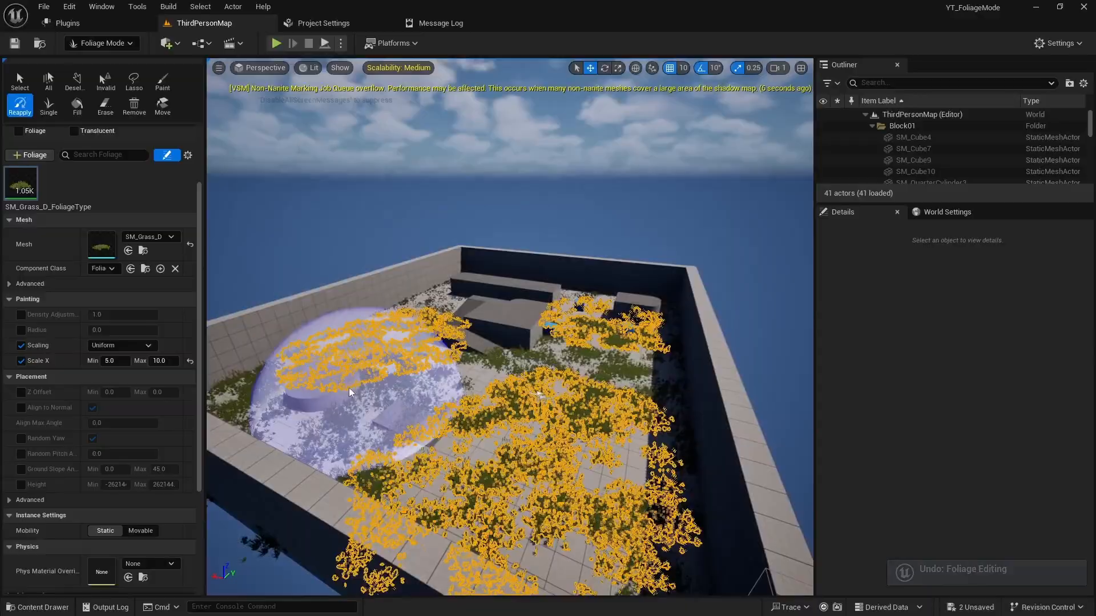
Place individual grass instances on the floor near the round platform with the Single tool.
{"action": "left_click", "coordinate": [53, 112]}
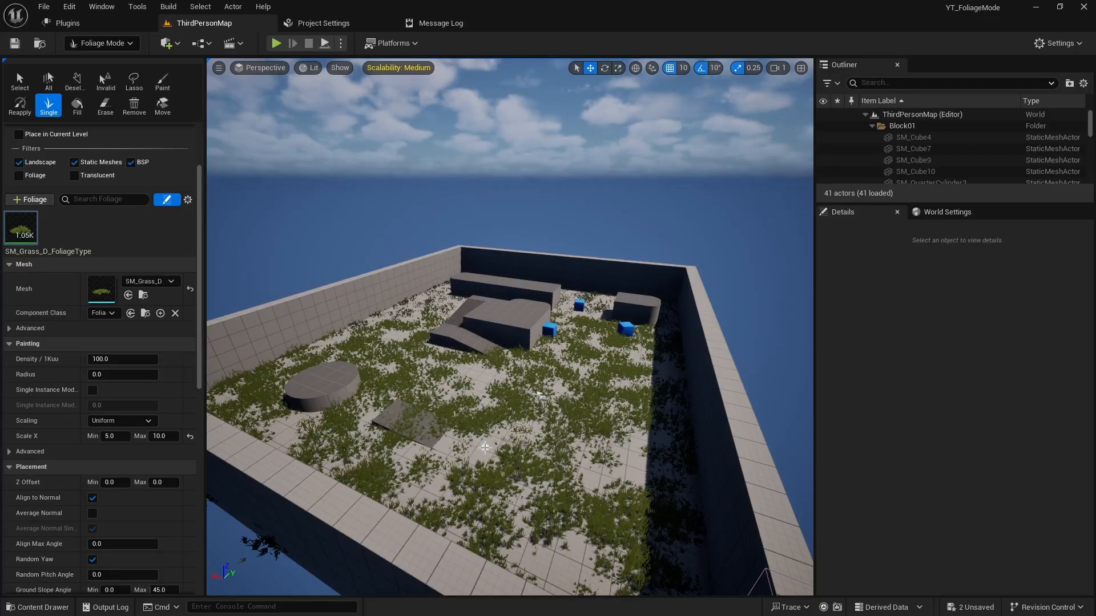
{"action": "mouse_move", "coordinate": [428, 388]}
{"action": "right_mouse_down"}
{"action": "mouse_move", "coordinate": [428, 457]}
{"action": "mouse_move", "coordinate": [457, 414]}
{"action": "mouse_move", "coordinate": [437, 408]}
{"action": "right_mouse_up"}
{"action": "key", "text": "w"}
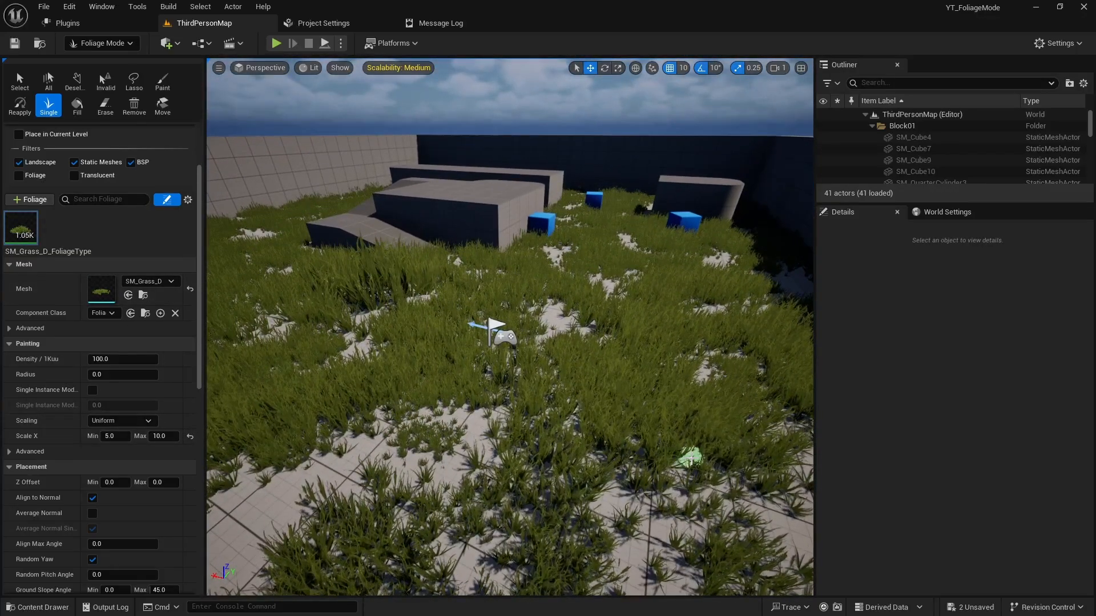
{"action": "right_click_drag", "start_coordinate": [332, 401], "coordinate": [482, 394]}
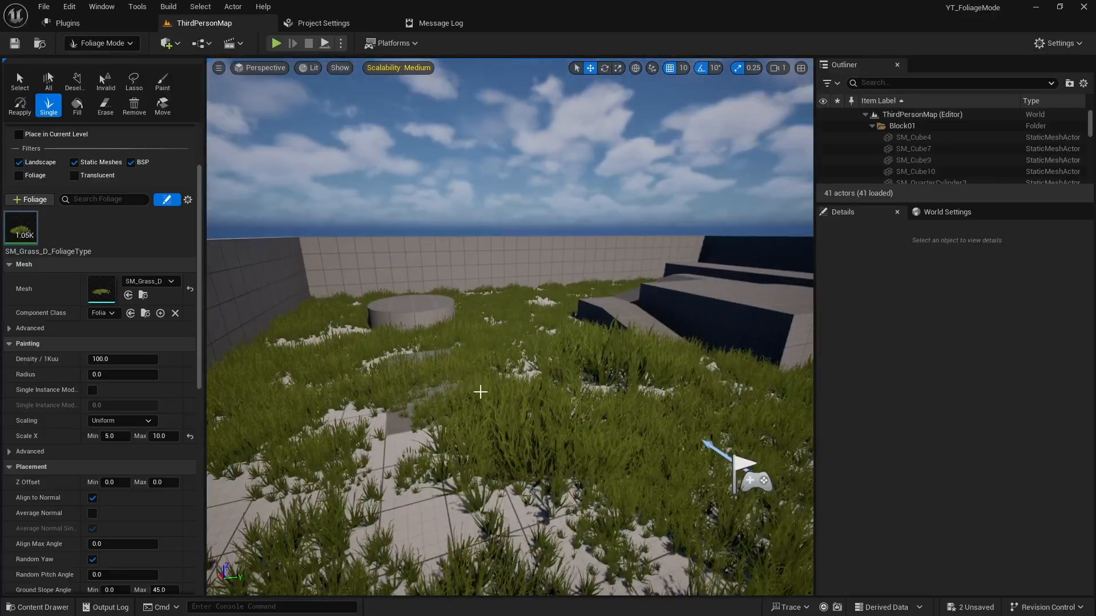
{"action": "left_click_drag", "start_coordinate": [446, 357], "coordinate": [356, 363]}
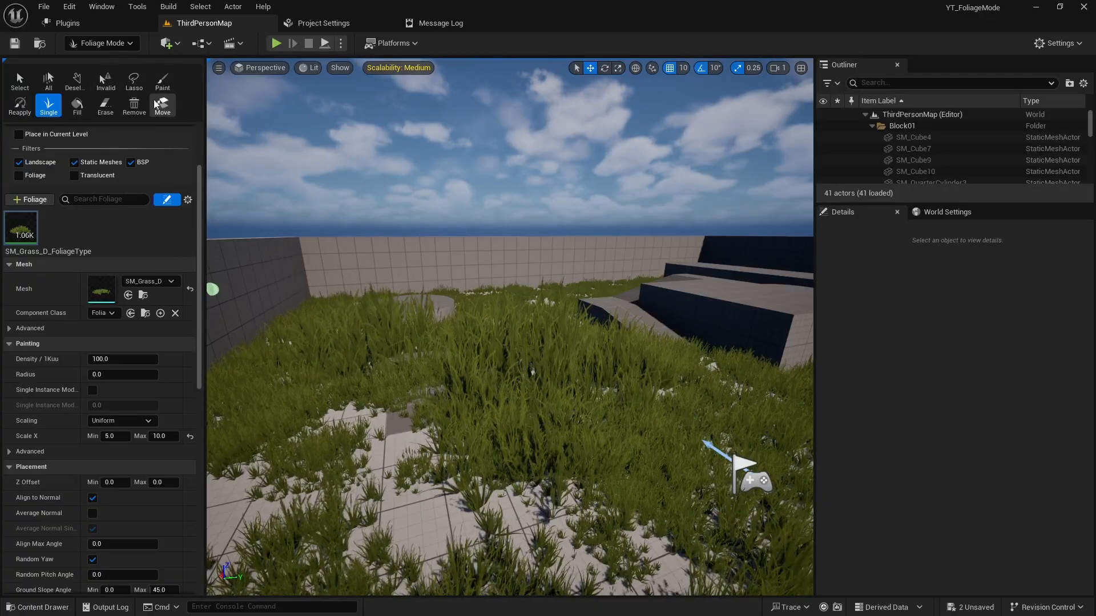
Erase the grass across the whole walled floor, including around the platform, ramps and blue cubes.
{"action": "left_click", "coordinate": [105, 108]}
{"action": "mouse_move", "coordinate": [544, 377]}
{"action": "left_mouse_down"}
{"action": "mouse_move", "coordinate": [382, 321]}
{"action": "mouse_move", "coordinate": [470, 404]}
{"action": "mouse_move", "coordinate": [501, 401]}
{"action": "left_mouse_up"}
{"action": "mouse_move", "coordinate": [501, 401]}
{"action": "right_mouse_down"}
{"action": "mouse_move", "coordinate": [582, 401]}
{"action": "mouse_move", "coordinate": [479, 411]}
{"action": "mouse_move", "coordinate": [479, 429]}
{"action": "right_mouse_up"}
{"action": "mouse_move", "coordinate": [551, 460]}
{"action": "left_mouse_down"}
{"action": "mouse_move", "coordinate": [411, 206]}
{"action": "mouse_move", "coordinate": [478, 314]}
{"action": "left_mouse_up"}
{"action": "right_click_drag", "start_coordinate": [477, 313], "coordinate": [475, 245]}
{"action": "mouse_move", "coordinate": [475, 245]}
{"action": "left_mouse_down"}
{"action": "mouse_move", "coordinate": [482, 190]}
{"action": "mouse_move", "coordinate": [355, 318]}
{"action": "mouse_move", "coordinate": [574, 387]}
{"action": "mouse_move", "coordinate": [701, 250]}
{"action": "mouse_move", "coordinate": [567, 257]}
{"action": "left_mouse_up"}
{"action": "mouse_move", "coordinate": [568, 257]}
{"action": "right_mouse_down"}
{"action": "mouse_move", "coordinate": [599, 384]}
{"action": "mouse_move", "coordinate": [599, 365]}
{"action": "mouse_move", "coordinate": [577, 360]}
{"action": "right_mouse_up"}
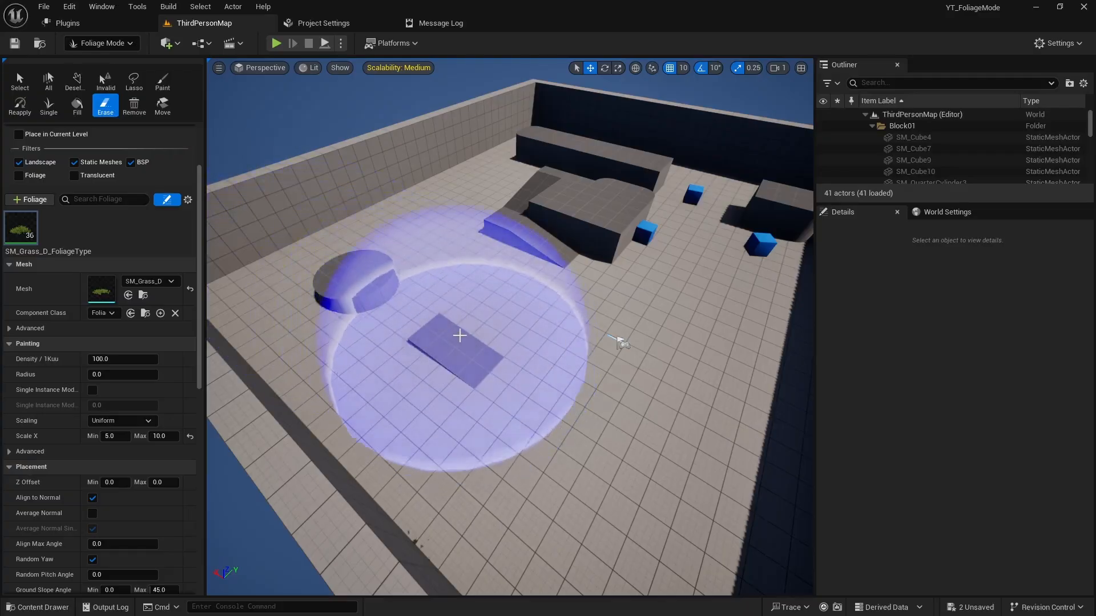
{"action": "right_click_drag", "start_coordinate": [458, 335], "coordinate": [474, 336]}
{"action": "right_click_drag", "start_coordinate": [608, 337], "coordinate": [542, 331]}
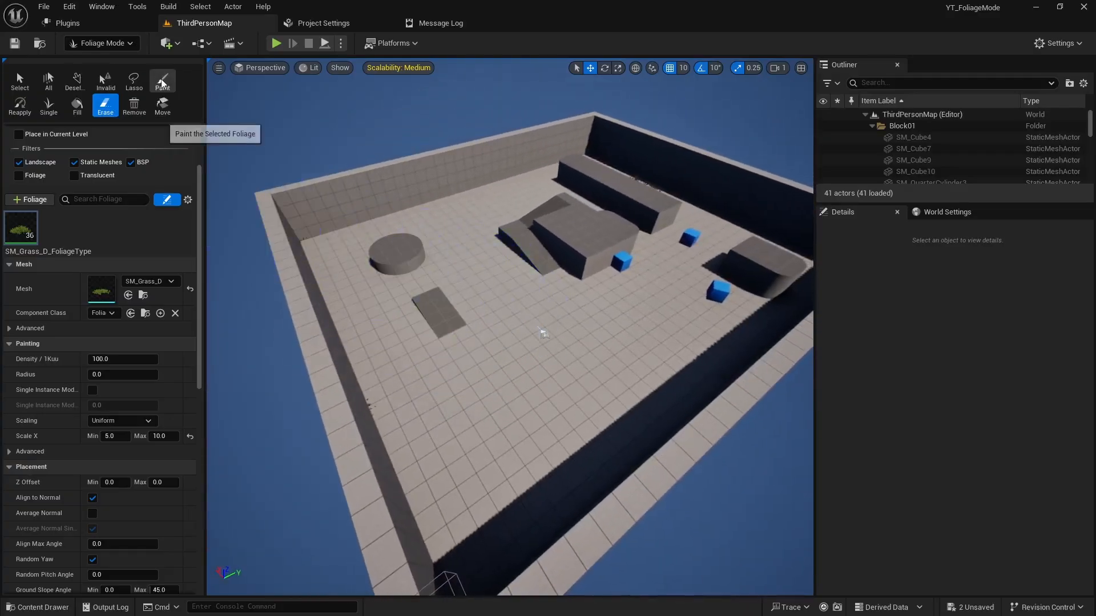
Fill the level's surfaces with grass at the 5.0 to 10.0 scale and undo the fill.
{"action": "scroll", "coordinate": [104, 222], "scroll_direction": "up", "scroll_amount": 4}
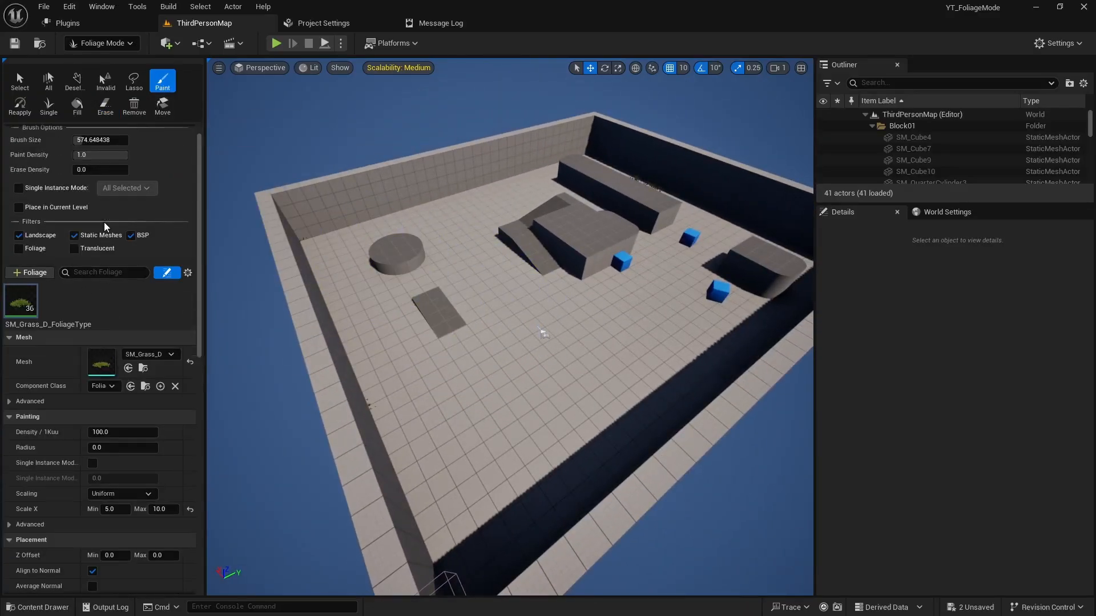
{"action": "left_click", "coordinate": [77, 105]}
{"action": "left_click", "coordinate": [556, 345]}
{"action": "scroll", "coordinate": [558, 350], "scroll_direction": "down", "scroll_amount": 3}
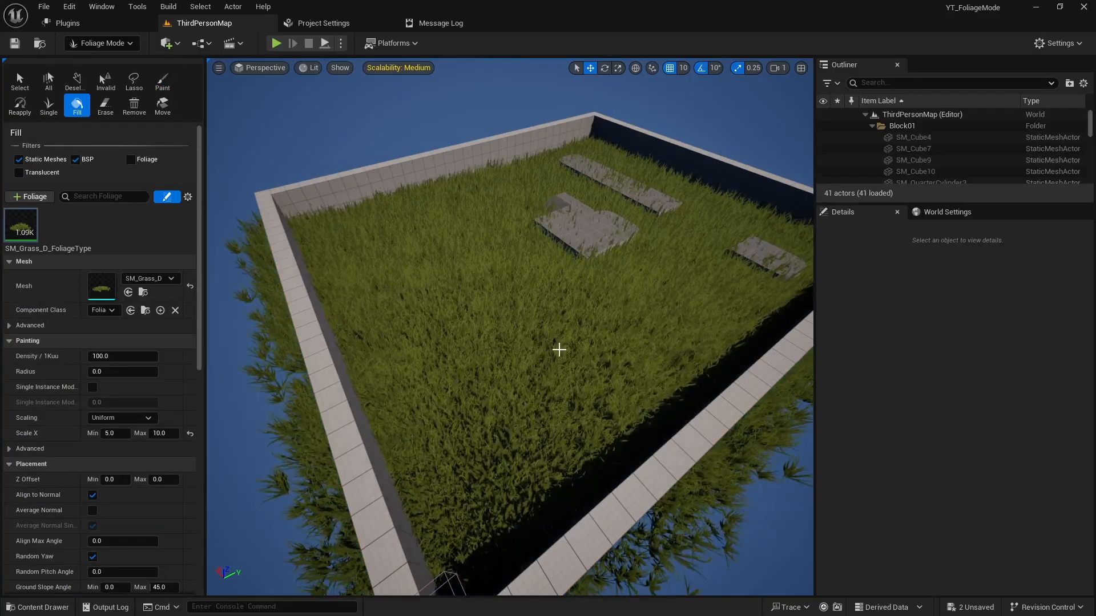
{"action": "key", "text": "ctrl+z"}
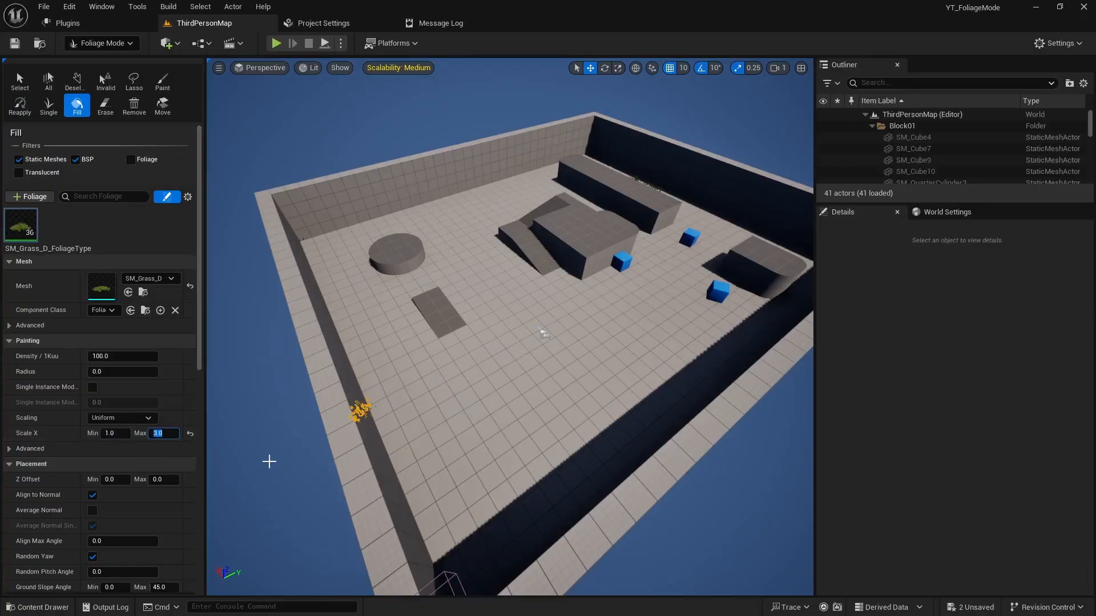
Fill the floor with grass using a Scale X minimum of 1.0 and maximum of 3.0.
{"action": "scroll", "coordinate": [430, 381], "scroll_direction": "up", "scroll_amount": 2}
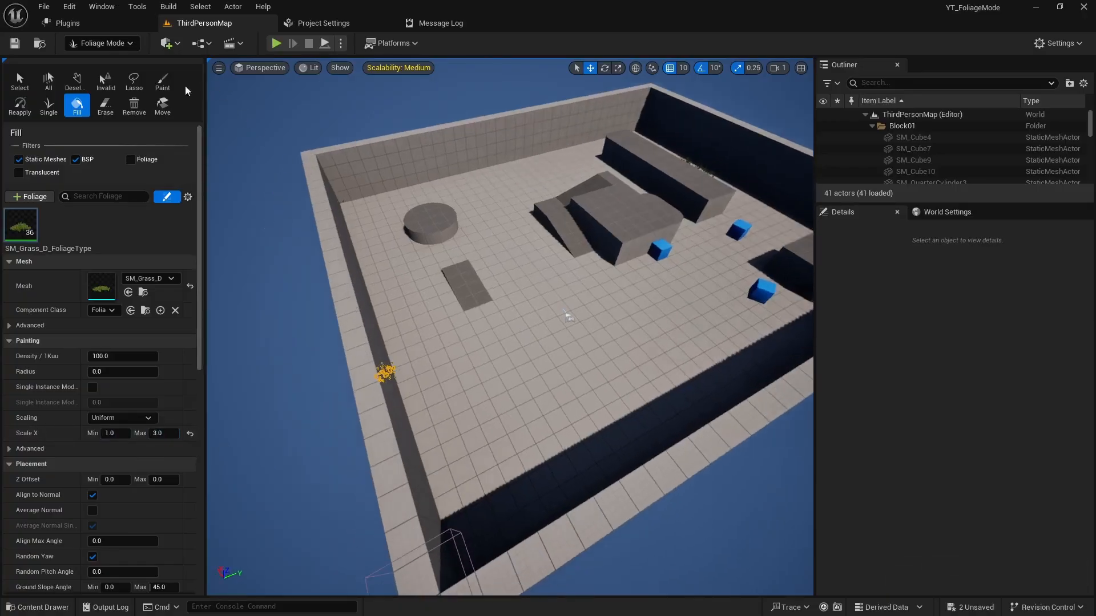
{"action": "left_click", "coordinate": [105, 105]}
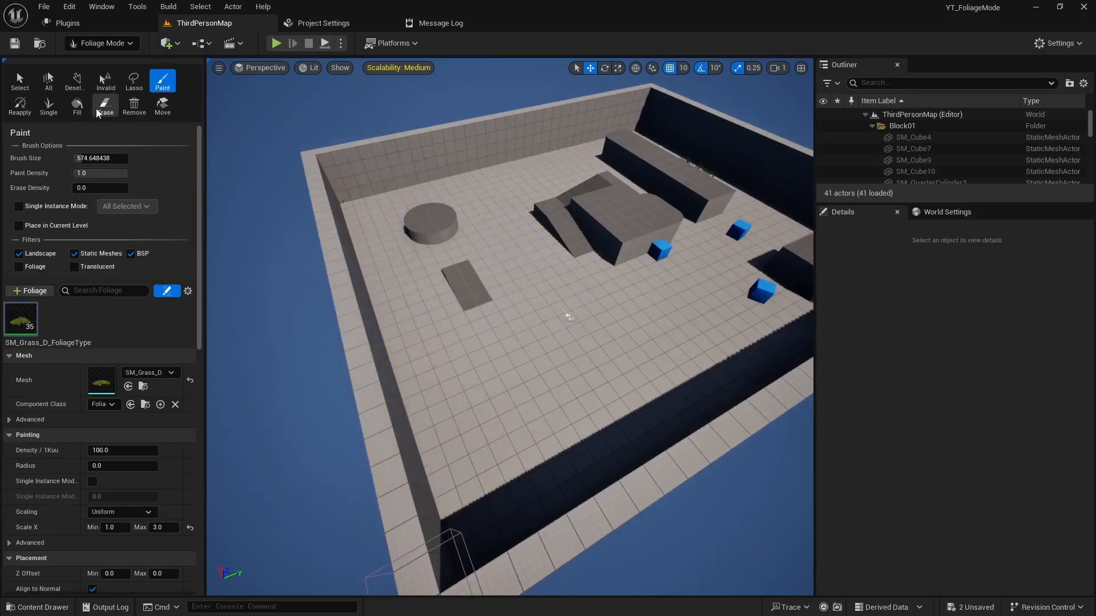
{"action": "left_click", "coordinate": [77, 106]}
{"action": "left_click", "coordinate": [495, 330]}
{"action": "mouse_move", "coordinate": [495, 330]}
{"action": "right_mouse_down"}
{"action": "mouse_move", "coordinate": [613, 330]}
{"action": "mouse_move", "coordinate": [614, 234]}
{"action": "mouse_move", "coordinate": [511, 332]}
{"action": "right_mouse_up"}
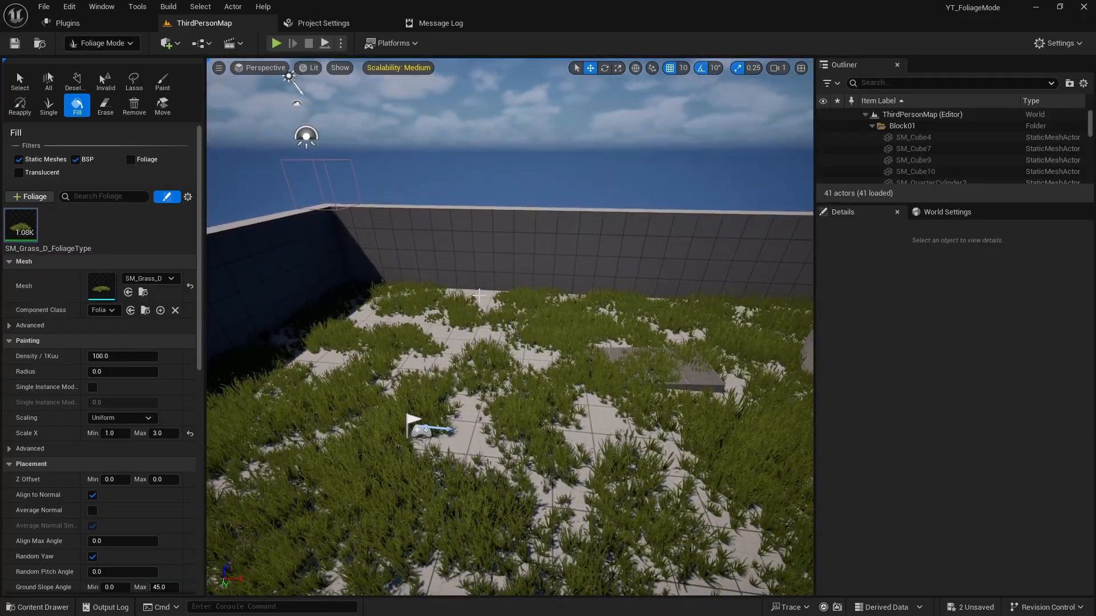
Add SM_Flower_A, SM_Flower_B and SM_Flower_C from the Grass folder as foliage types, saving each under its suggested name.
{"action": "key", "text": "ctrl+space"}
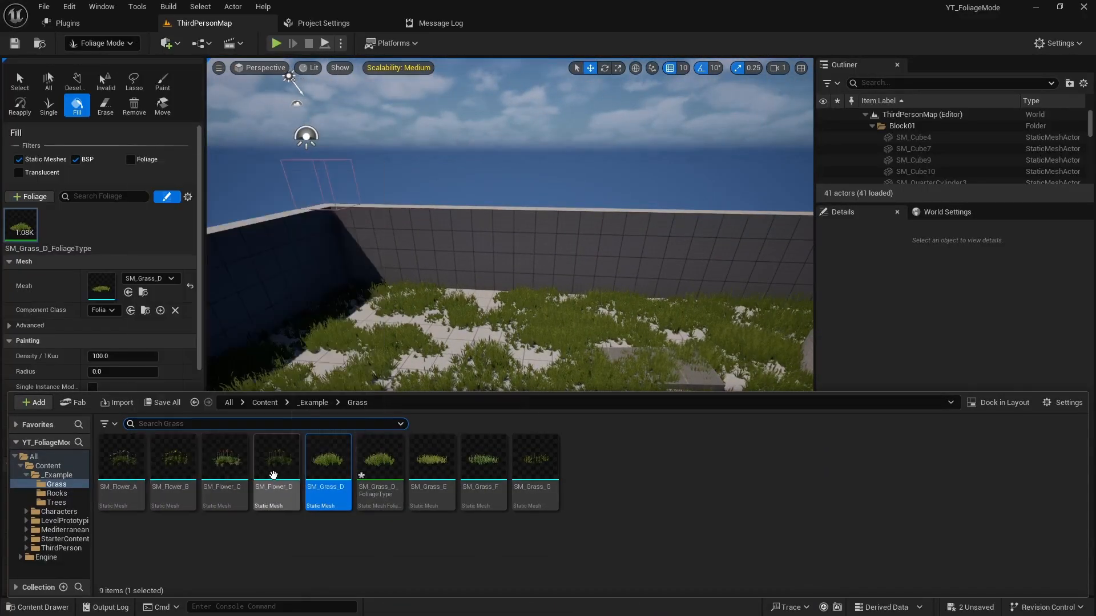
{"action": "left_click", "coordinate": [133, 462]}
{"action": "left_click", "coordinate": [227, 460], "text": "shift"}
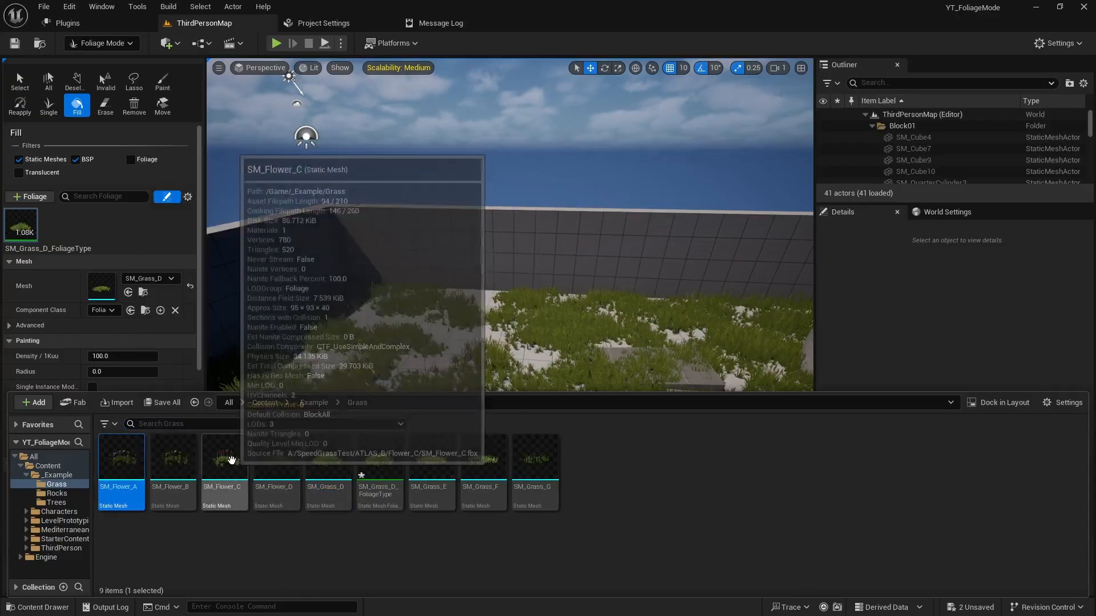
{"action": "left_click_drag", "start_coordinate": [227, 460], "coordinate": [131, 237]}
{"action": "left_click", "coordinate": [802, 488]}
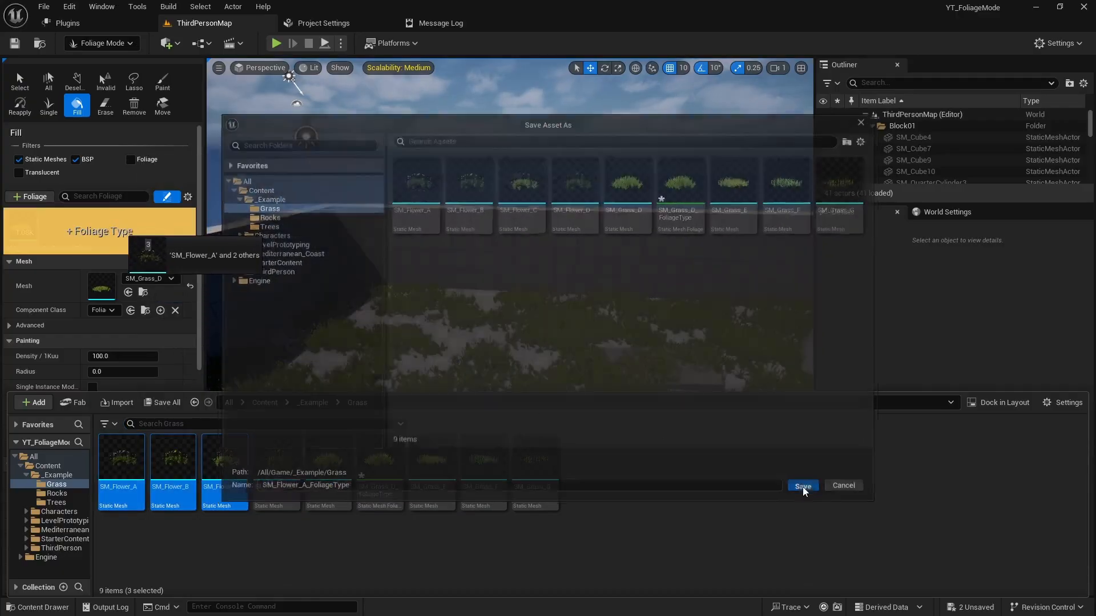
{"action": "left_click", "coordinate": [802, 488]}
{"action": "left_click", "coordinate": [802, 488]}
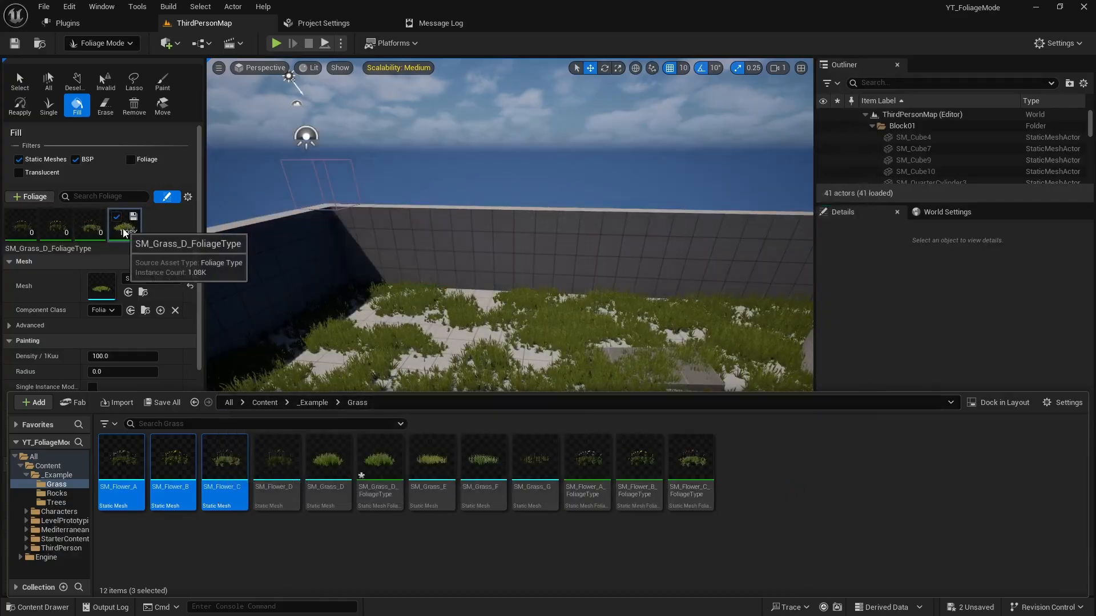
Deactivate the grass foliage type and set the Paint tool's Paint Density to 0.5.
{"action": "left_click", "coordinate": [120, 219]}
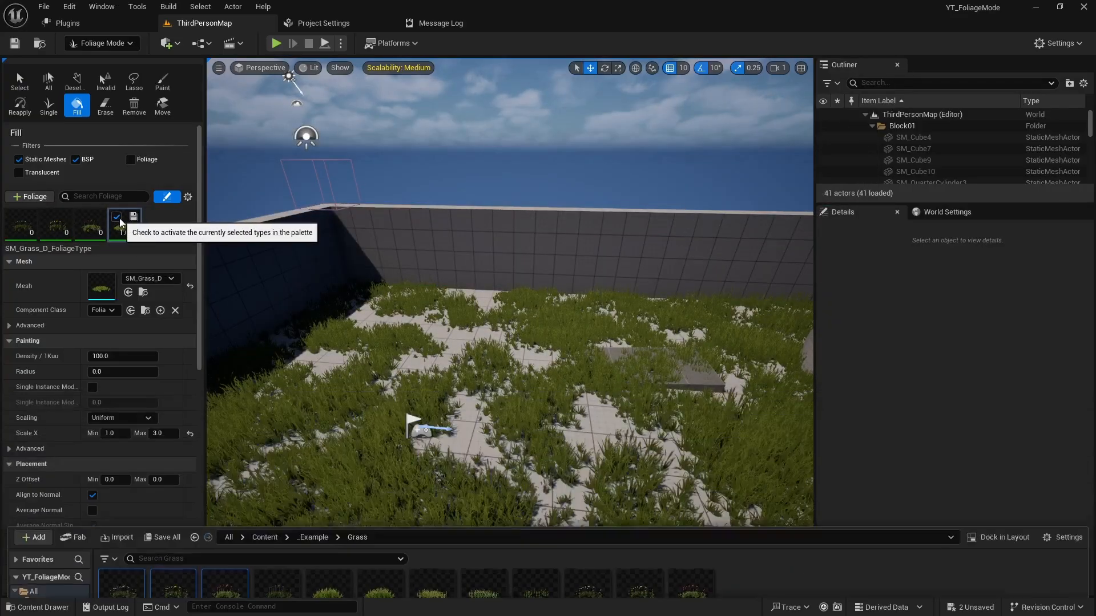
{"action": "left_click", "coordinate": [119, 218]}
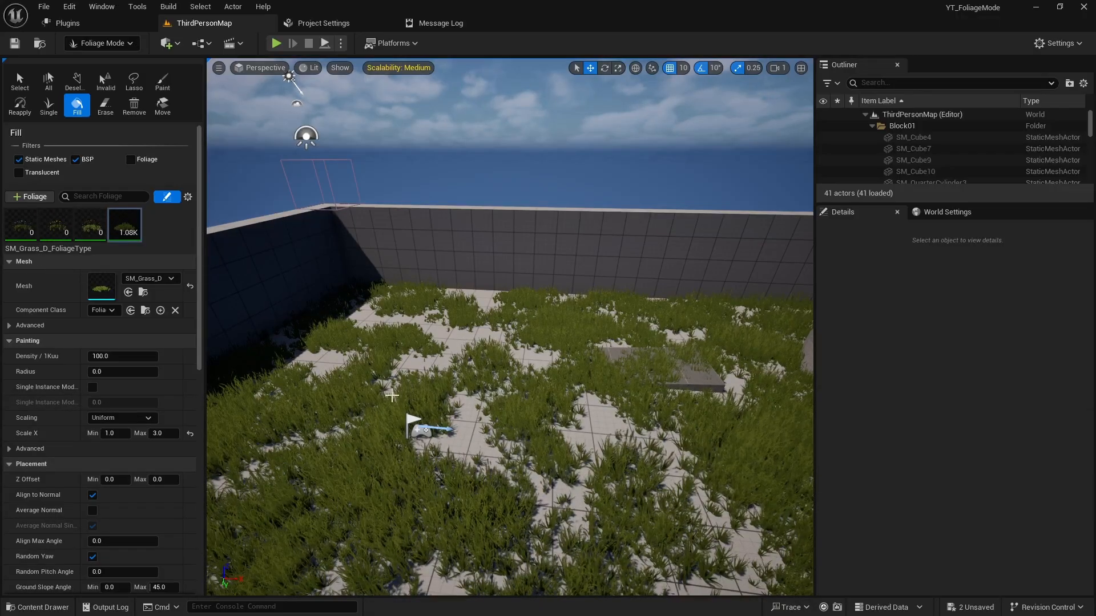
{"action": "left_click", "coordinate": [164, 82]}
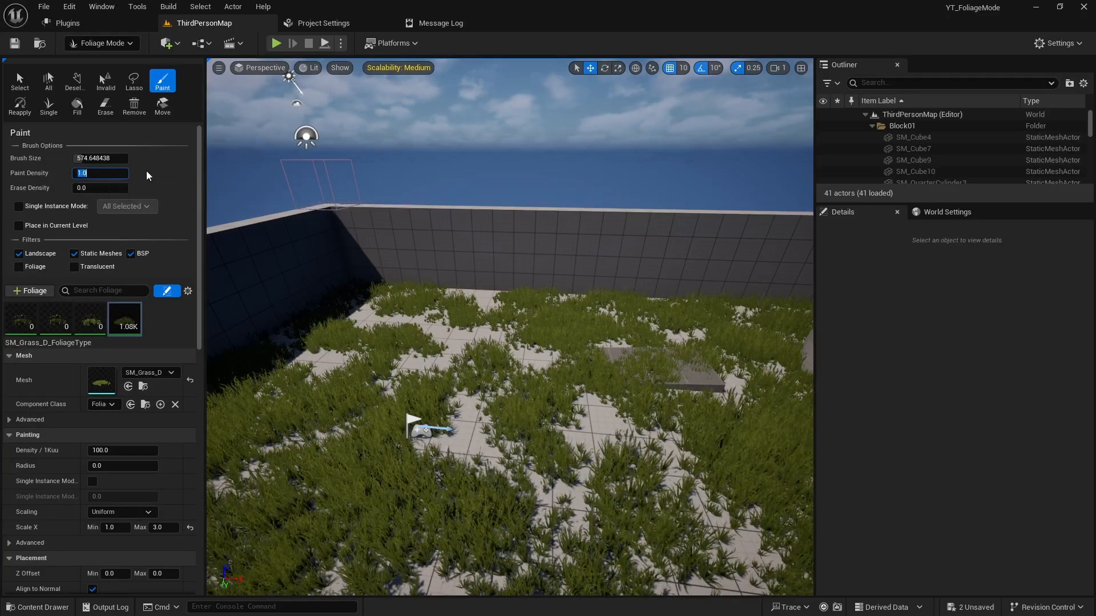
{"action": "type", "text": "0.5"}
{"action": "key", "text": "Return"}
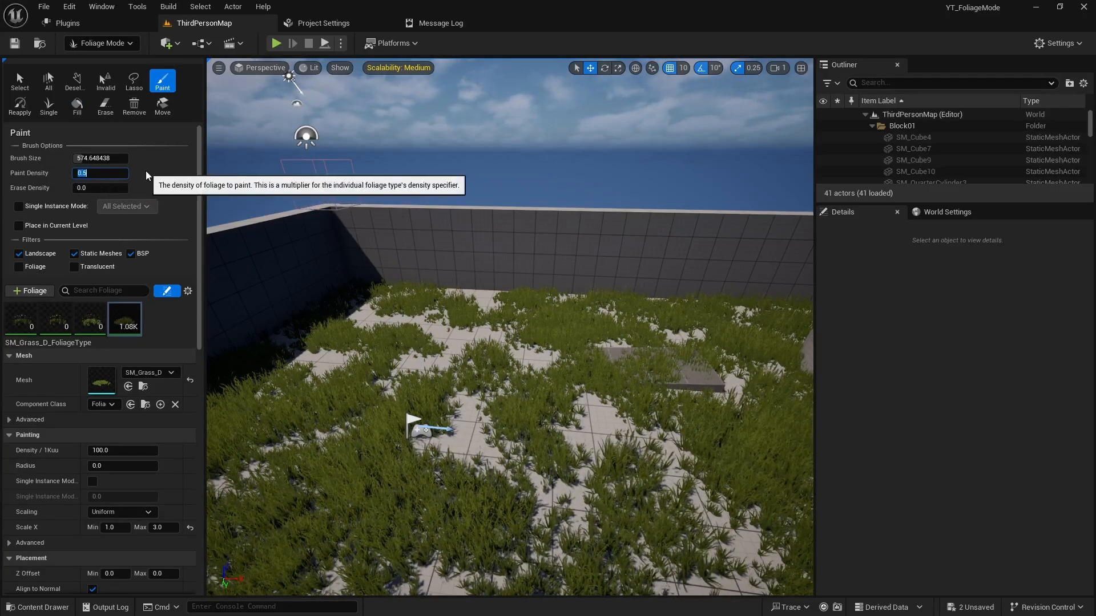
Set the SM_Flower_A foliage type's density to 10.0 and the flower types' maximum Scale X to 2.0.
{"action": "left_click", "coordinate": [30, 322]}
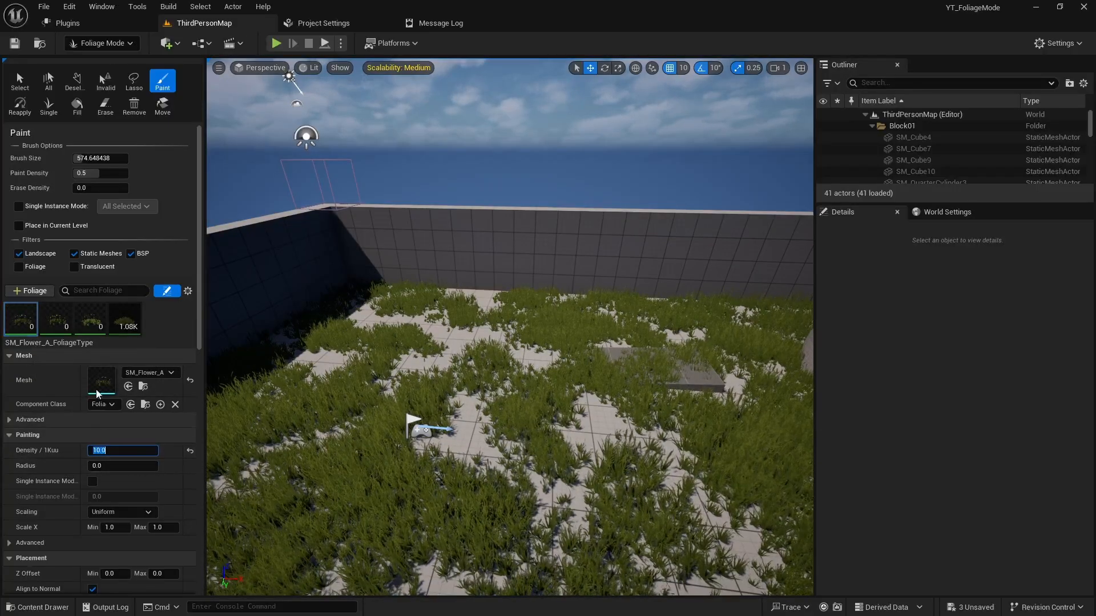
{"action": "left_click", "coordinate": [90, 325]}
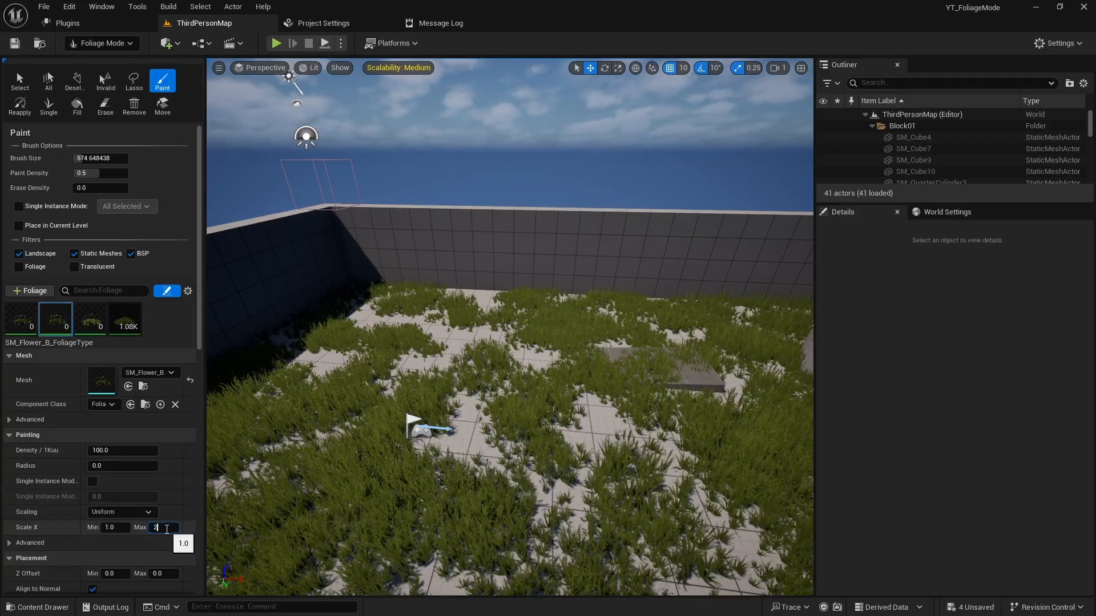
{"action": "left_click", "coordinate": [29, 325]}
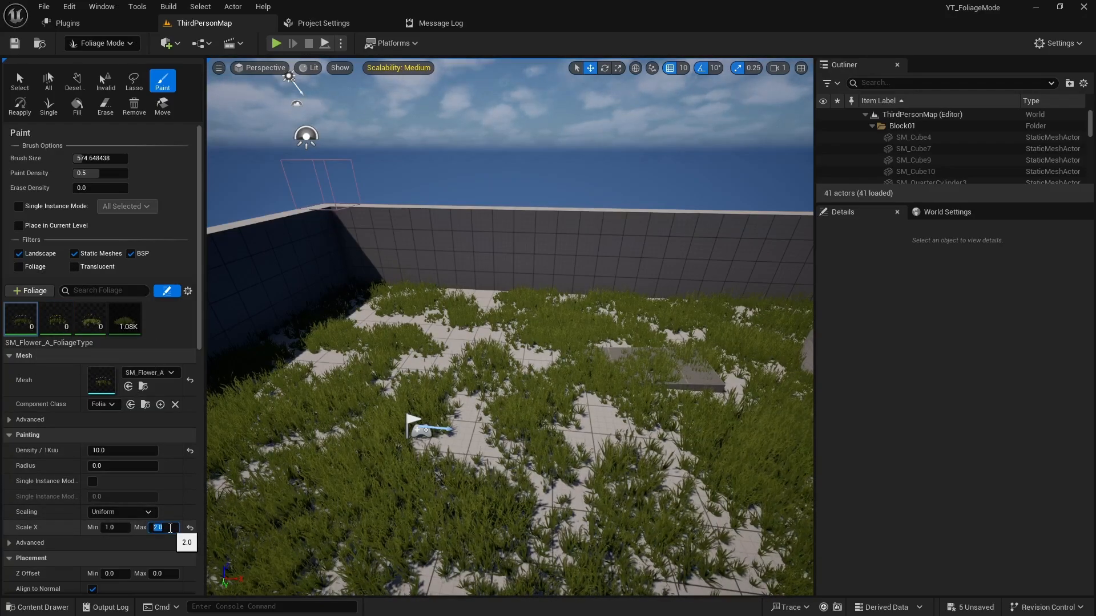
Paint the three flower types over the grass across the walled floor.
{"action": "mouse_move", "coordinate": [456, 422]}
{"action": "right_mouse_down"}
{"action": "mouse_move", "coordinate": [414, 394]}
{"action": "mouse_move", "coordinate": [350, 381]}
{"action": "right_mouse_up"}
{"action": "left_click", "coordinate": [562, 323]}
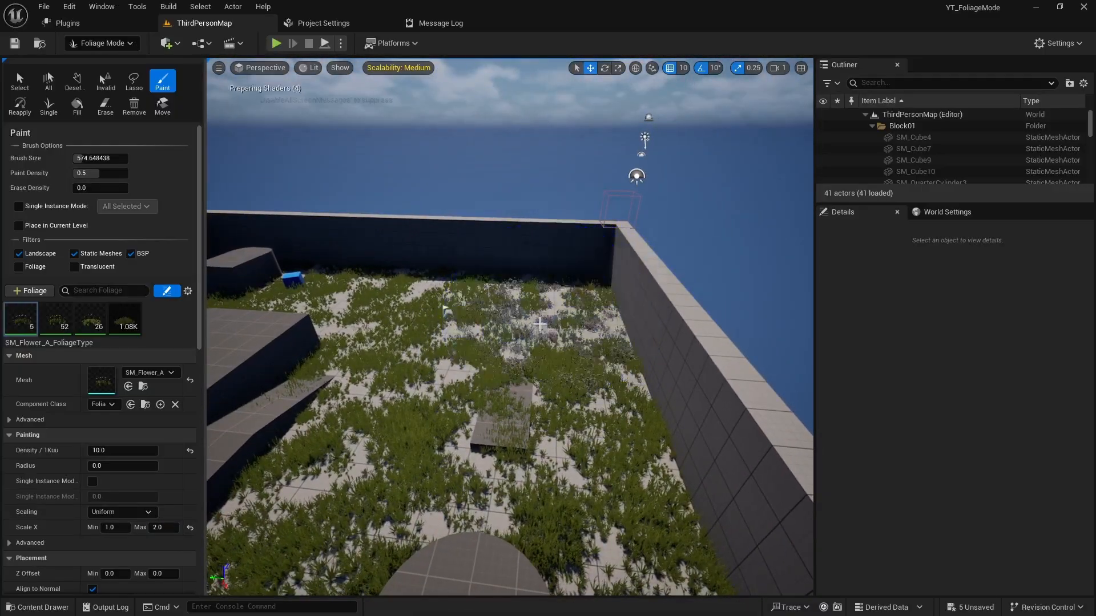
{"action": "mouse_move", "coordinate": [385, 321]}
{"action": "left_mouse_down"}
{"action": "mouse_move", "coordinate": [320, 457]}
{"action": "mouse_move", "coordinate": [445, 456]}
{"action": "left_mouse_up"}
{"action": "right_click_drag", "start_coordinate": [445, 457], "coordinate": [420, 442]}
{"action": "left_click_drag", "start_coordinate": [419, 442], "coordinate": [388, 347]}
{"action": "mouse_move", "coordinate": [388, 347]}
{"action": "right_mouse_down"}
{"action": "mouse_move", "coordinate": [393, 325]}
{"action": "mouse_move", "coordinate": [351, 331]}
{"action": "mouse_move", "coordinate": [379, 329]}
{"action": "mouse_move", "coordinate": [358, 336]}
{"action": "mouse_move", "coordinate": [519, 393]}
{"action": "mouse_move", "coordinate": [385, 314]}
{"action": "right_mouse_up"}
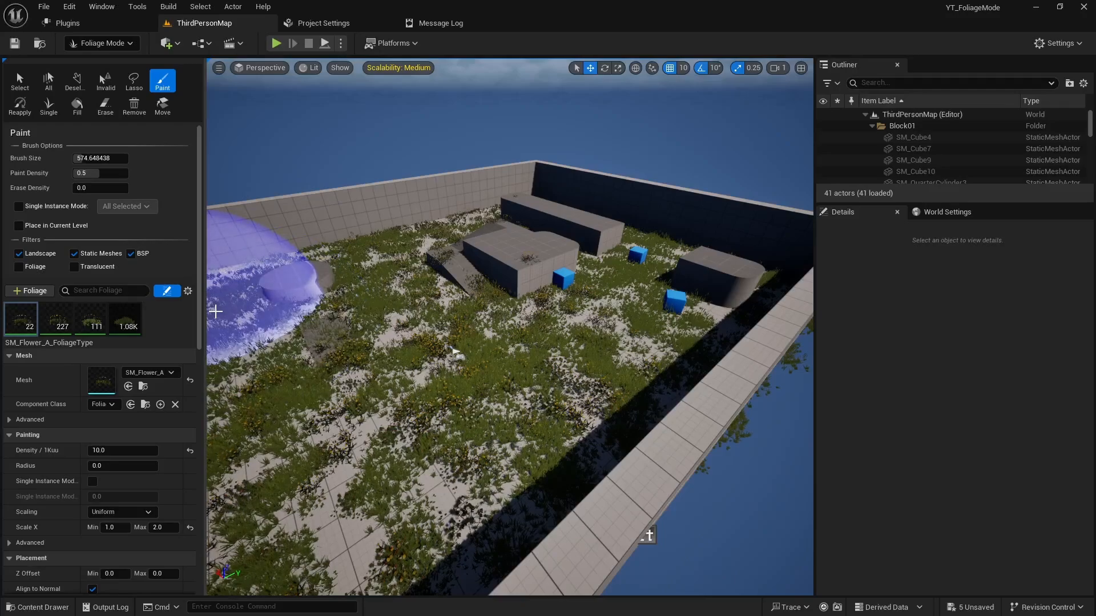
Add SM_RockDebris_01, SM_RockDebris_02 and SM_RockDebris_03 from the Rocks folder as foliage types, saving each under its suggested name.
{"action": "key", "text": "ctrl+space"}
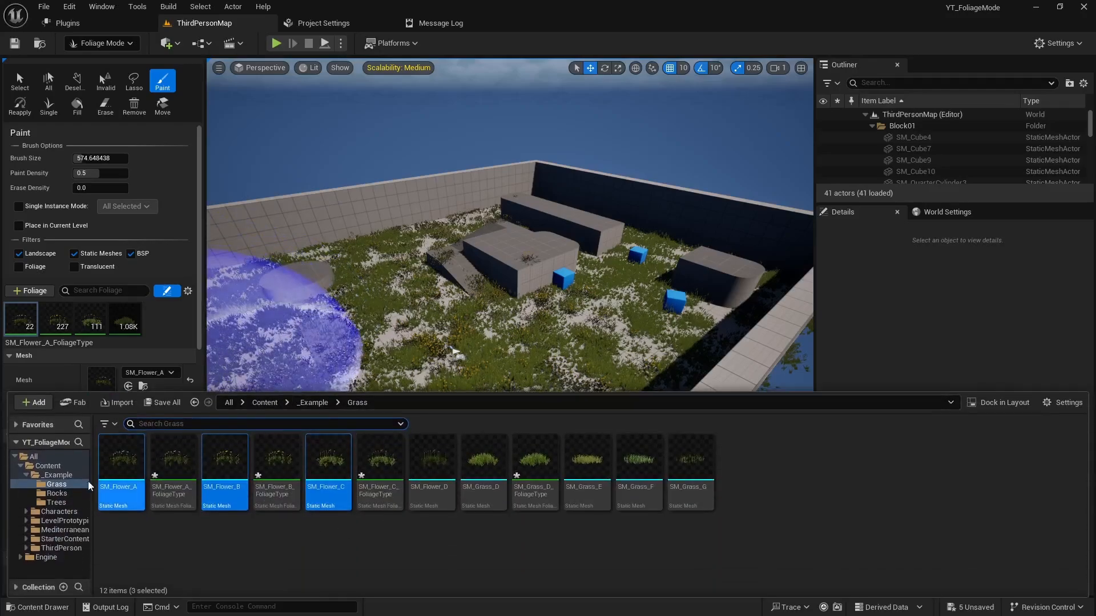
{"action": "left_click", "coordinate": [56, 493]}
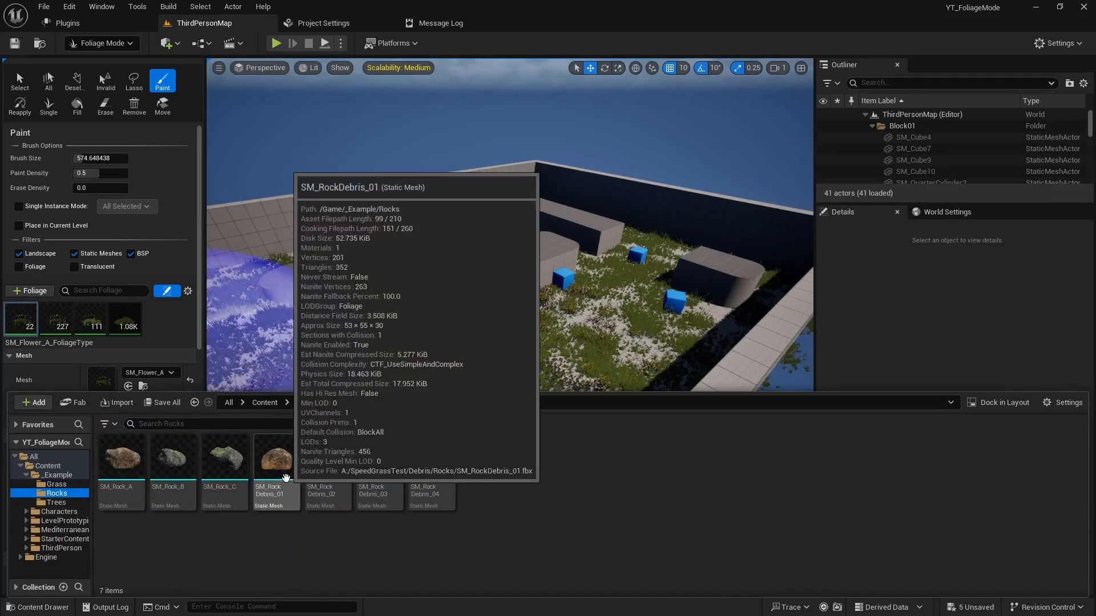
{"action": "left_click", "coordinate": [284, 473]}
{"action": "left_click", "coordinate": [377, 474], "text": "shift"}
{"action": "left_click_drag", "start_coordinate": [377, 474], "coordinate": [155, 321]}
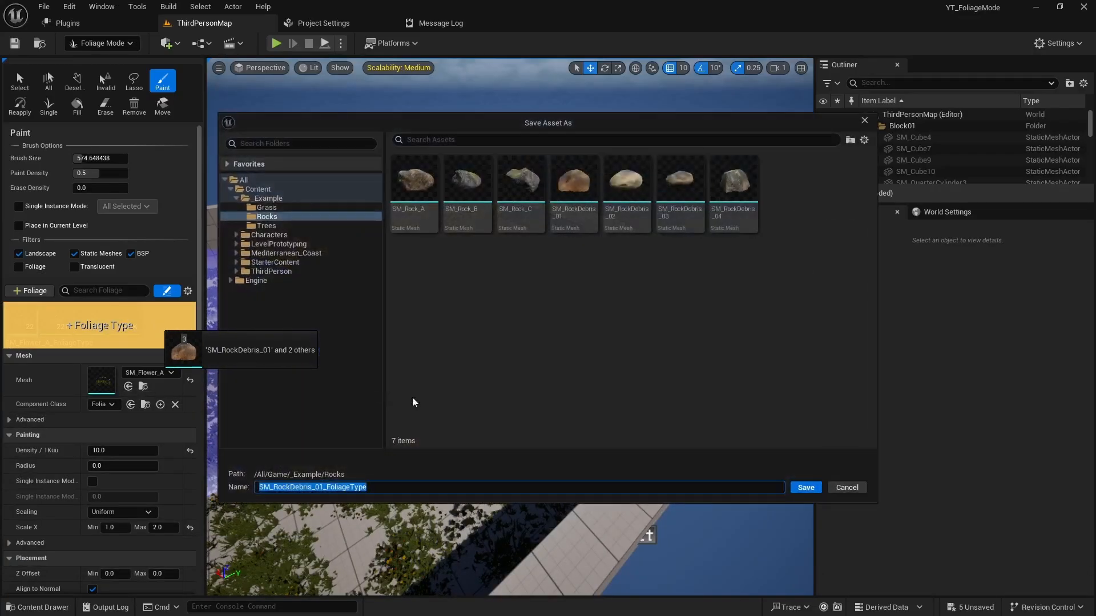
{"action": "left_click", "coordinate": [805, 488]}
{"action": "left_click", "coordinate": [794, 491]}
{"action": "left_click", "coordinate": [802, 487]}
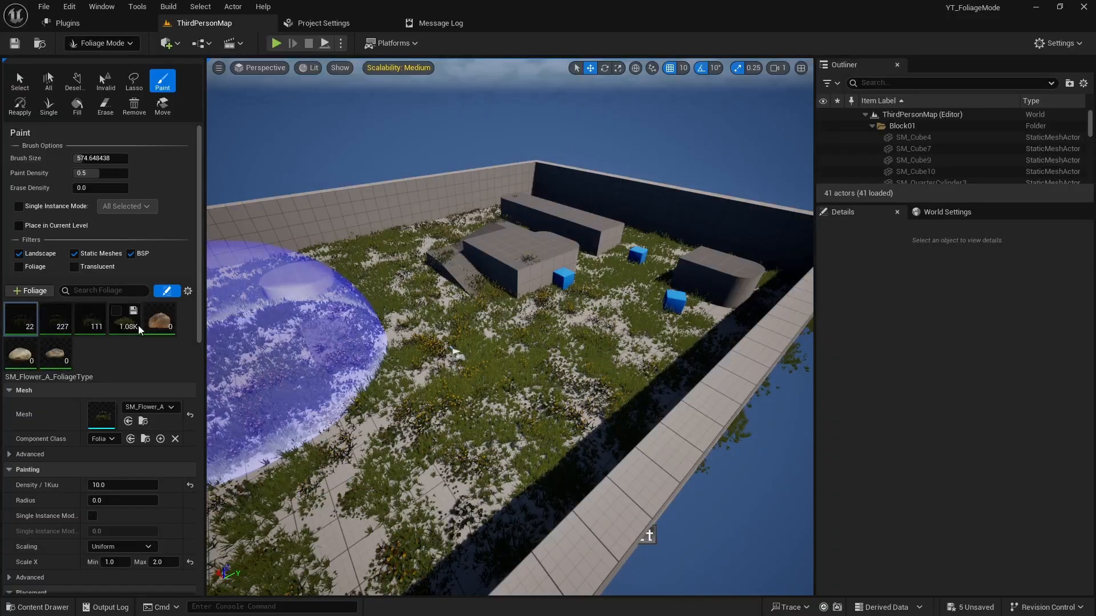
Set Paint Density to 0.05 and paint only the three rock debris types across the grassy floor.
{"action": "left_click", "coordinate": [92, 173]}
{"action": "key", "text": "BackSpace"}
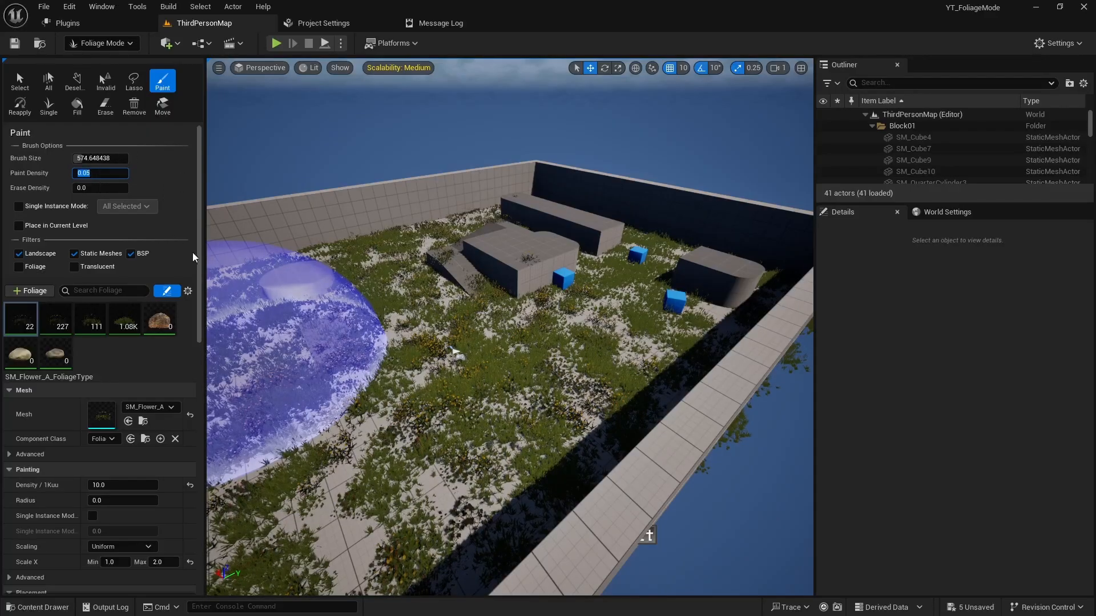
{"action": "mouse_move", "coordinate": [453, 357]}
{"action": "left_mouse_down"}
{"action": "mouse_move", "coordinate": [452, 367]}
{"action": "mouse_move", "coordinate": [606, 354]}
{"action": "mouse_move", "coordinate": [523, 363]}
{"action": "mouse_move", "coordinate": [593, 302]}
{"action": "mouse_move", "coordinate": [367, 223]}
{"action": "mouse_move", "coordinate": [388, 352]}
{"action": "left_mouse_up"}
{"action": "mouse_move", "coordinate": [389, 352]}
{"action": "right_mouse_down"}
{"action": "mouse_move", "coordinate": [389, 365]}
{"action": "mouse_move", "coordinate": [389, 308]}
{"action": "mouse_move", "coordinate": [388, 337]}
{"action": "mouse_move", "coordinate": [365, 334]}
{"action": "mouse_move", "coordinate": [377, 342]}
{"action": "mouse_move", "coordinate": [411, 325]}
{"action": "mouse_move", "coordinate": [388, 329]}
{"action": "right_mouse_up"}
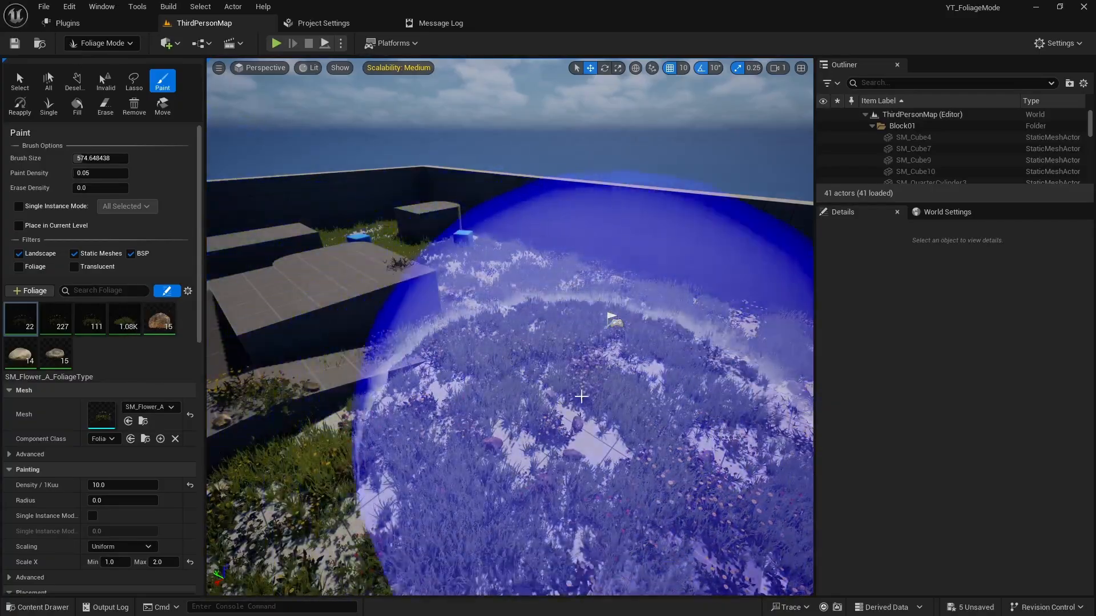
{"action": "right_click_drag", "start_coordinate": [529, 365], "coordinate": [604, 362]}
{"action": "right_click_drag", "start_coordinate": [462, 309], "coordinate": [799, 285]}
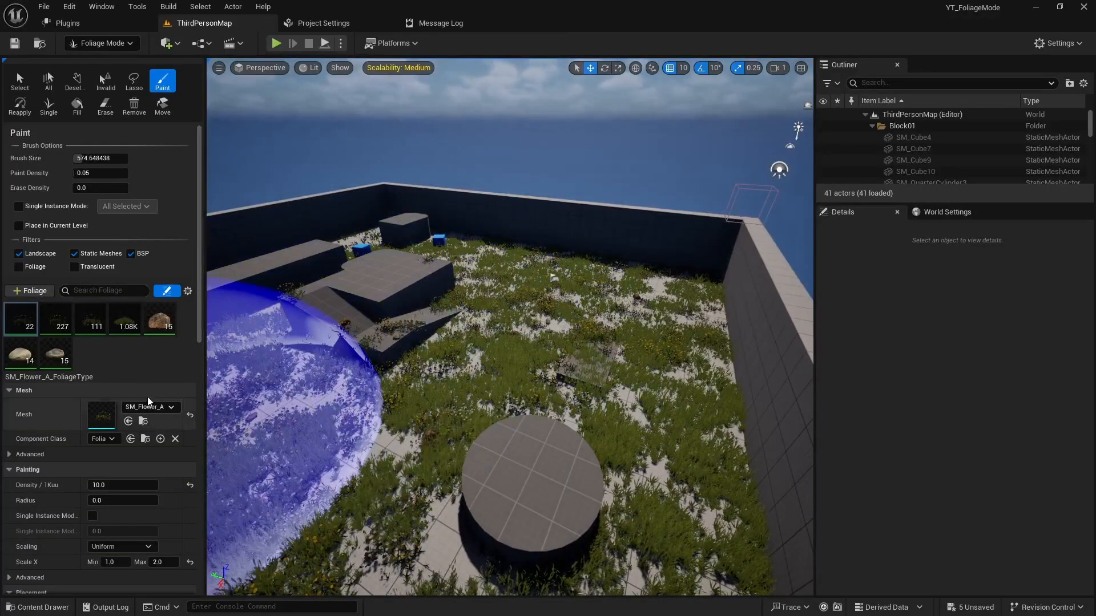
Add SM_Pinus_Brutia_05 from the Trees folder as a foliage type, saving it under its suggested name.
{"action": "key", "text": "ctrl+space"}
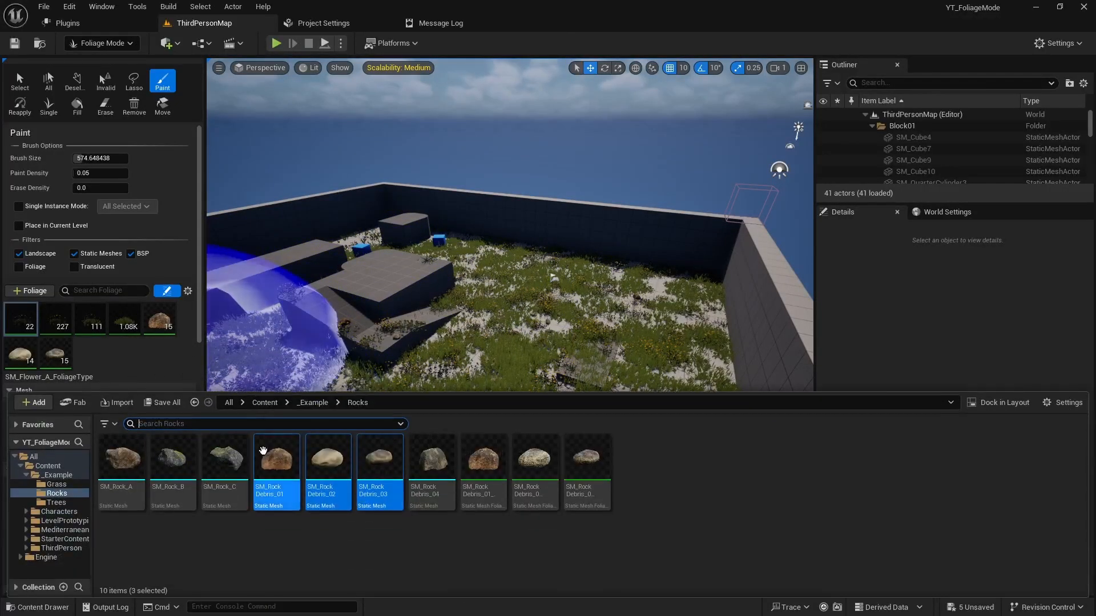
{"action": "left_click", "coordinate": [49, 503]}
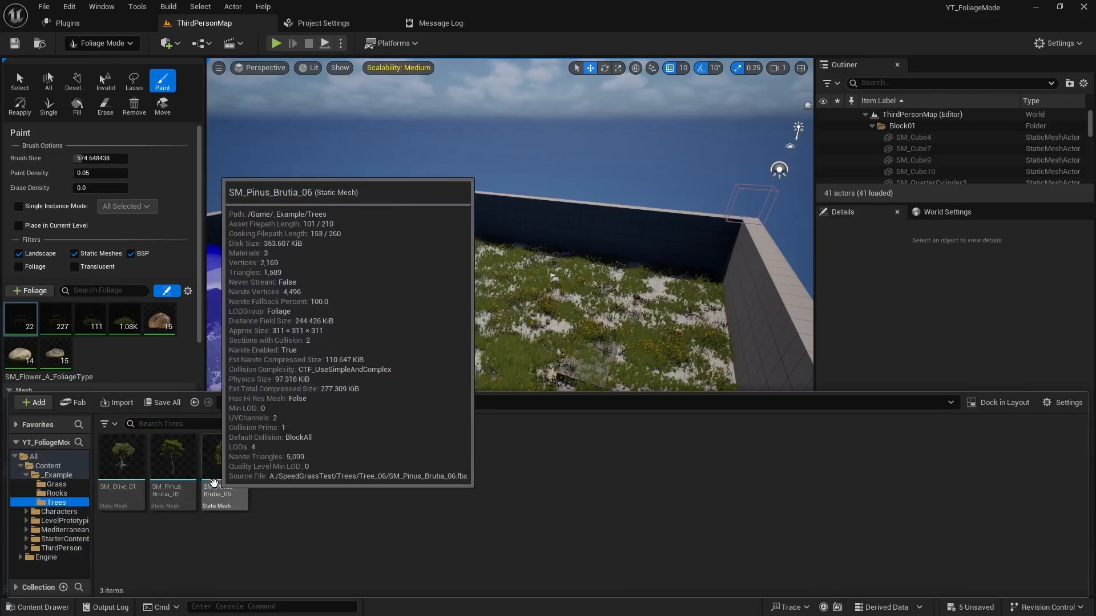
{"action": "left_click", "coordinate": [178, 470]}
{"action": "left_click_drag", "start_coordinate": [180, 470], "coordinate": [122, 358]}
{"action": "left_click", "coordinate": [807, 490]}
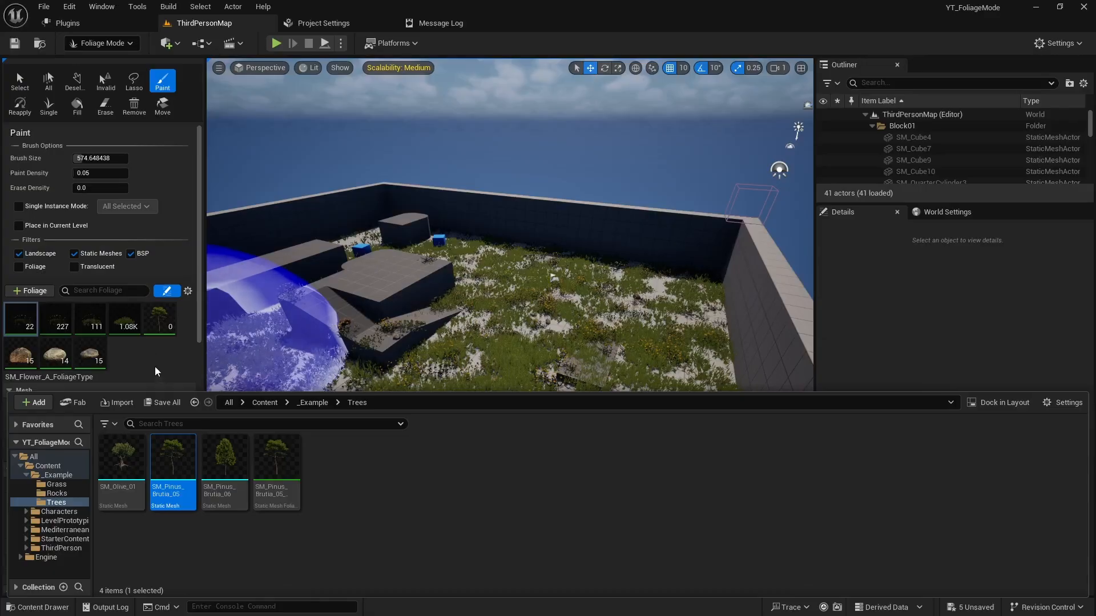
Select the SM_Pinus_Brutia_05 foliage type, with Paint Density at 0.2 and its Density / 1Kuu set to 20.
{"action": "left_click", "coordinate": [155, 367]}
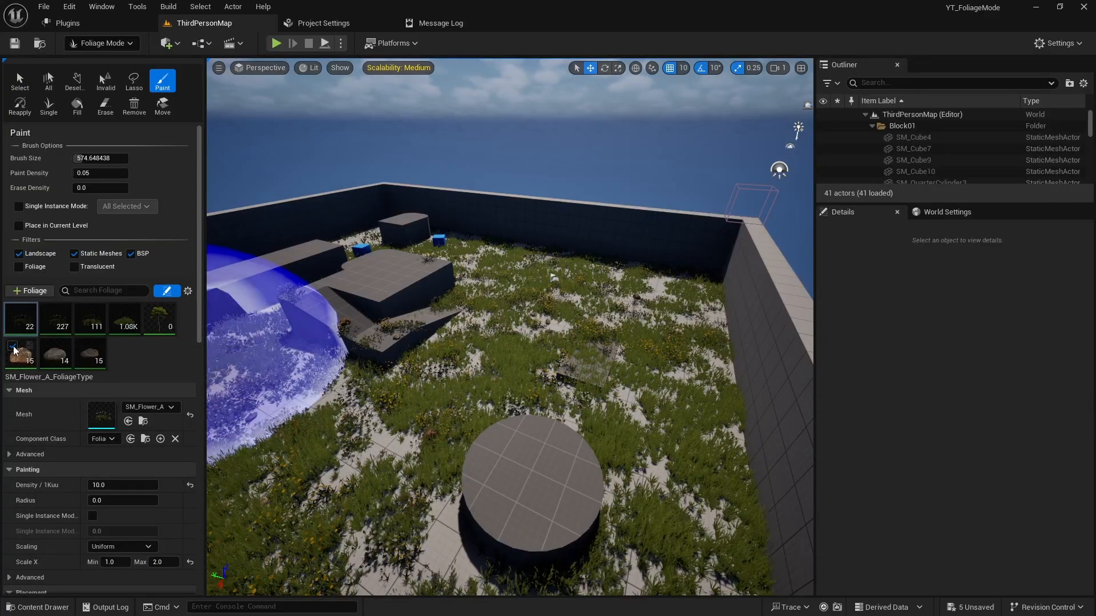
{"action": "left_click", "coordinate": [158, 323]}
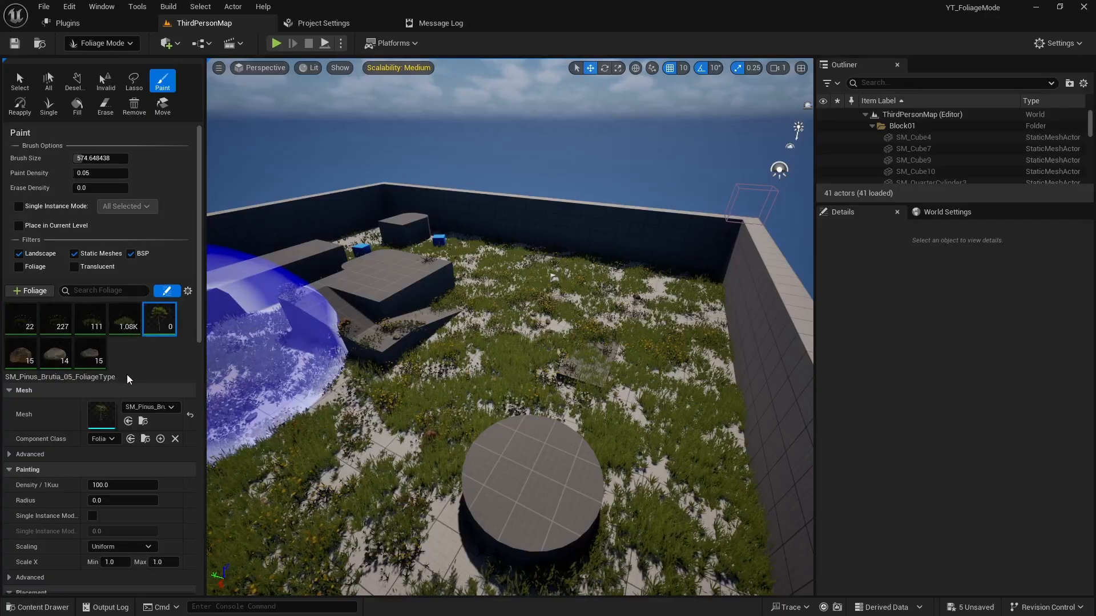
{"action": "left_click", "coordinate": [107, 174]}
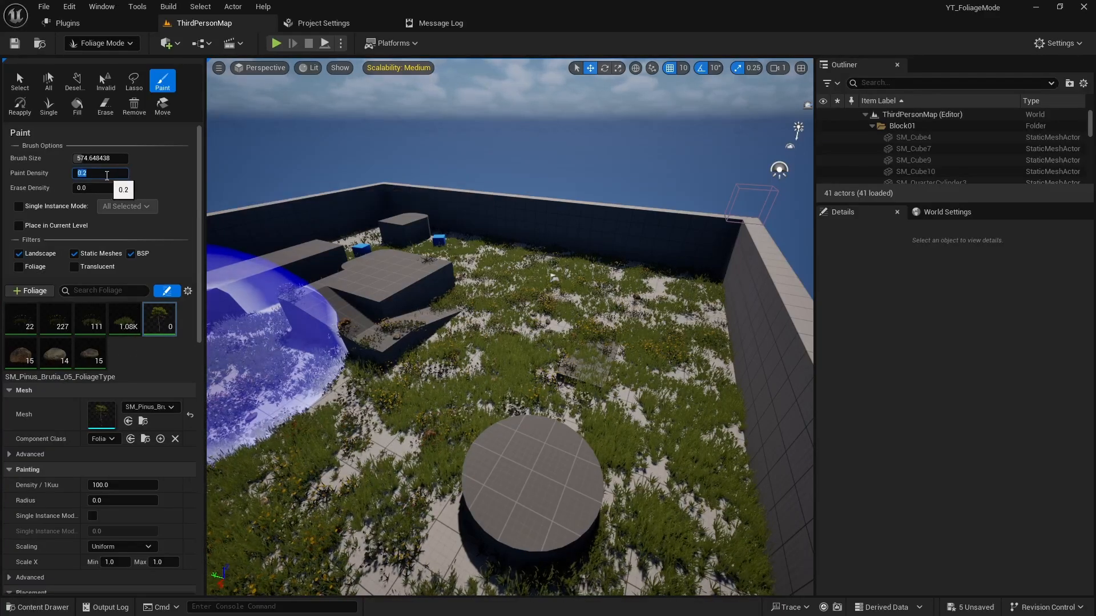
{"action": "left_click", "coordinate": [129, 486]}
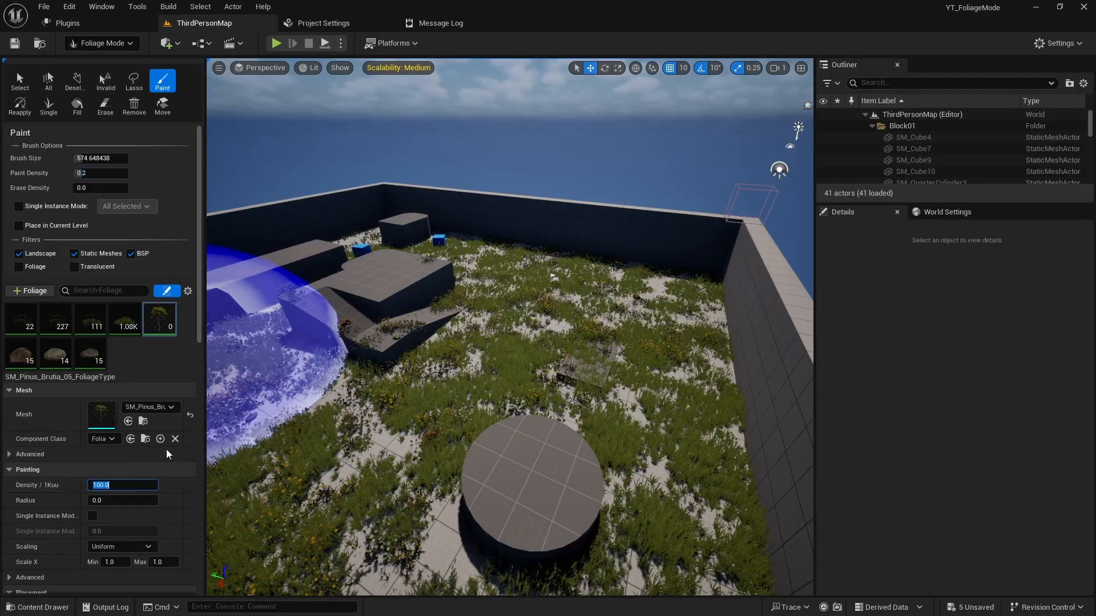
{"action": "type", "text": "20"}
{"action": "key", "text": "Return"}
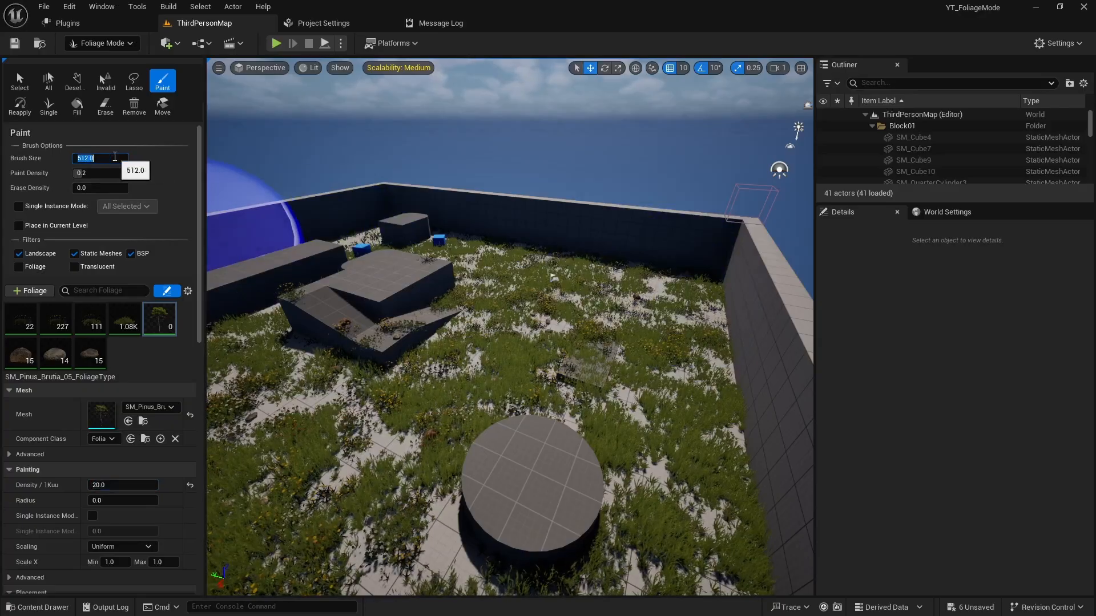
Try painting pines on the grassy floor with Brush Size 512, and undo the strokes.
{"action": "right_click_drag", "start_coordinate": [563, 379], "coordinate": [605, 371]}
{"action": "right_click_drag", "start_coordinate": [492, 293], "coordinate": [475, 248]}
{"action": "left_click", "coordinate": [503, 307]}
{"action": "mouse_move", "coordinate": [576, 393]}
{"action": "right_mouse_down"}
{"action": "mouse_move", "coordinate": [403, 358]}
{"action": "mouse_move", "coordinate": [573, 392]}
{"action": "right_mouse_up"}
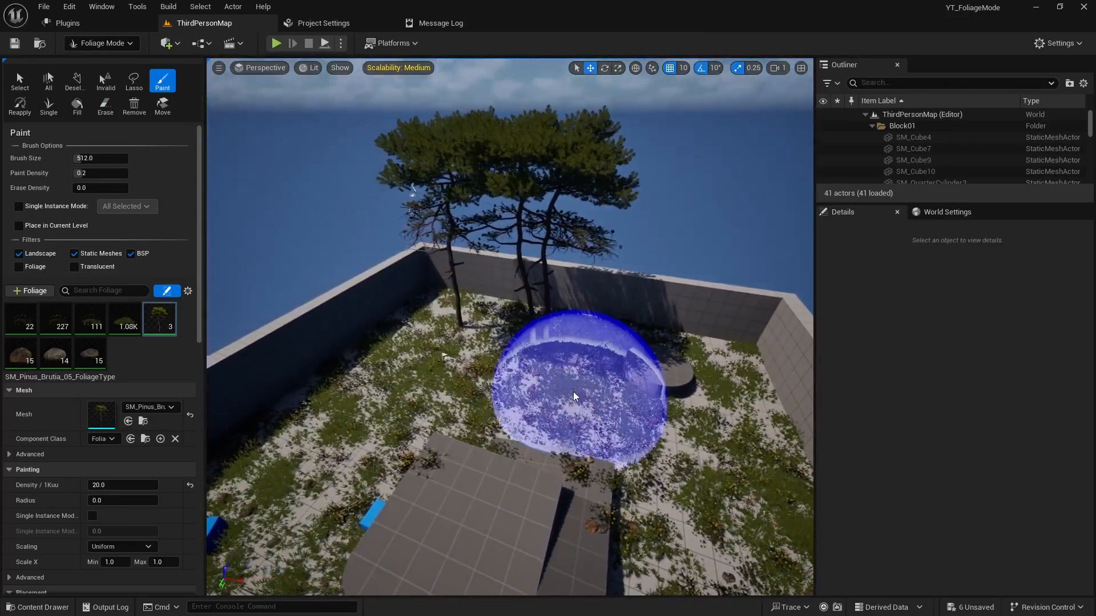
{"action": "mouse_move", "coordinate": [472, 384]}
{"action": "left_mouse_down"}
{"action": "mouse_move", "coordinate": [562, 392]}
{"action": "mouse_move", "coordinate": [632, 421]}
{"action": "left_mouse_up"}
{"action": "right_click_drag", "start_coordinate": [632, 422], "coordinate": [539, 424]}
{"action": "key", "text": "ctrl+z"}
{"action": "key", "text": "ctrl+z"}
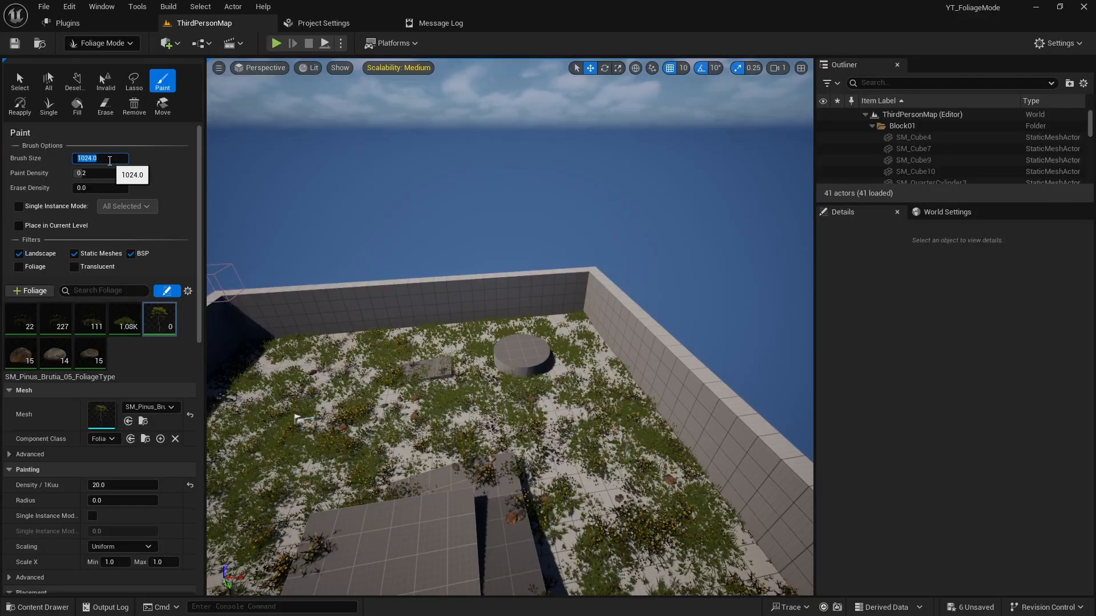
Set Brush Size to 1024, paint pines across the whole walled floor, and undo the painting.
{"action": "mouse_move", "coordinate": [457, 411]}
{"action": "left_mouse_down"}
{"action": "mouse_move", "coordinate": [357, 404]}
{"action": "mouse_move", "coordinate": [436, 413]}
{"action": "left_mouse_up"}
{"action": "right_click_drag", "start_coordinate": [436, 414], "coordinate": [365, 415]}
{"action": "mouse_move", "coordinate": [418, 389]}
{"action": "right_mouse_down"}
{"action": "mouse_move", "coordinate": [451, 397]}
{"action": "mouse_move", "coordinate": [410, 410]}
{"action": "mouse_move", "coordinate": [442, 399]}
{"action": "mouse_move", "coordinate": [426, 401]}
{"action": "mouse_move", "coordinate": [491, 416]}
{"action": "right_mouse_up"}
{"action": "mouse_move", "coordinate": [545, 368]}
{"action": "left_mouse_down"}
{"action": "mouse_move", "coordinate": [662, 397]}
{"action": "mouse_move", "coordinate": [398, 395]}
{"action": "left_mouse_up"}
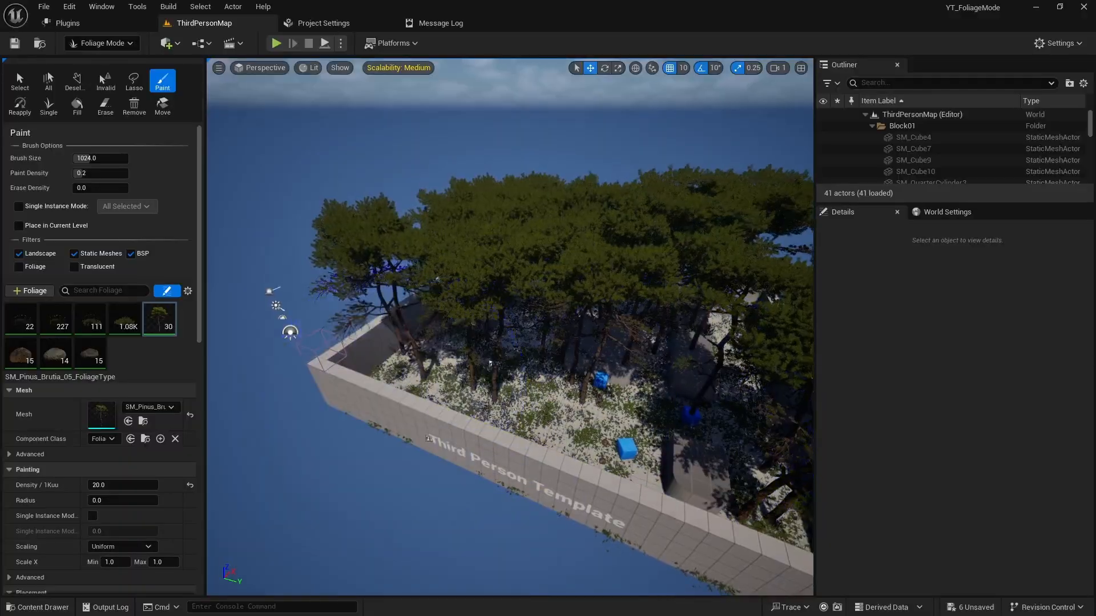
{"action": "right_click_drag", "start_coordinate": [491, 363], "coordinate": [394, 381]}
{"action": "key", "text": "ctrl+z"}
{"action": "right_click_drag", "start_coordinate": [377, 375], "coordinate": [419, 412]}
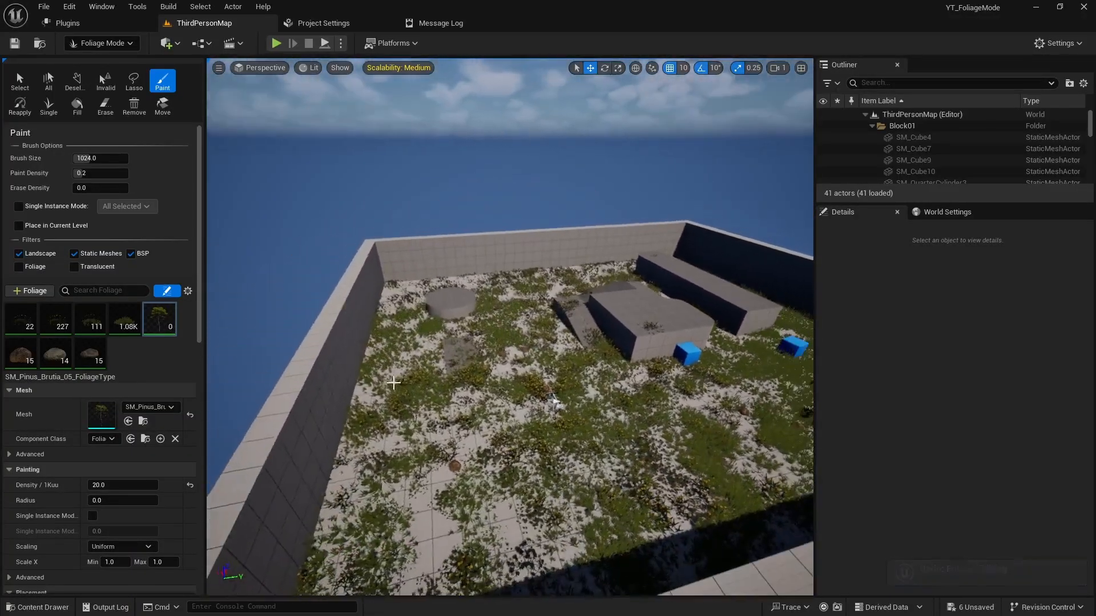
Set the pine foliage type's minimum Z Offset to -400 and paint pines across the floor.
{"action": "scroll", "coordinate": [107, 394], "scroll_direction": "down", "scroll_amount": 4}
{"action": "scroll", "coordinate": [103, 393], "scroll_direction": "down", "scroll_amount": 8}
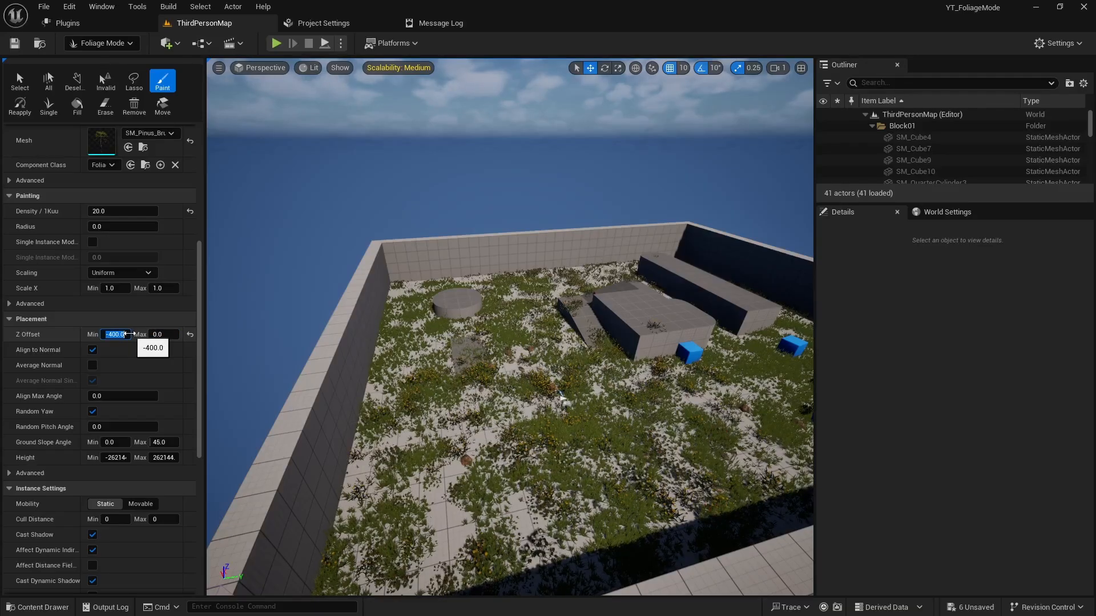
{"action": "right_click_drag", "start_coordinate": [365, 354], "coordinate": [377, 314]}
{"action": "key", "text": "s"}
{"action": "mouse_move", "coordinate": [430, 386]}
{"action": "left_mouse_down"}
{"action": "mouse_move", "coordinate": [575, 380]}
{"action": "mouse_move", "coordinate": [514, 393]}
{"action": "left_mouse_up"}
Examine the trunk bases of the painted pines at ground level, and undo the painted pines.
{"action": "right_click_drag", "start_coordinate": [514, 394], "coordinate": [502, 303]}
{"action": "key", "text": "q"}
{"action": "right_click_drag", "start_coordinate": [502, 372], "coordinate": [468, 400]}
{"action": "mouse_move", "coordinate": [610, 354]}
{"action": "right_mouse_down"}
{"action": "mouse_move", "coordinate": [600, 355]}
{"action": "mouse_move", "coordinate": [579, 419]}
{"action": "mouse_move", "coordinate": [624, 447]}
{"action": "mouse_move", "coordinate": [541, 401]}
{"action": "mouse_move", "coordinate": [555, 362]}
{"action": "mouse_move", "coordinate": [554, 392]}
{"action": "mouse_move", "coordinate": [553, 362]}
{"action": "mouse_move", "coordinate": [423, 386]}
{"action": "mouse_move", "coordinate": [708, 371]}
{"action": "right_mouse_up"}
{"action": "key", "text": "e"}
{"action": "key", "text": "w"}
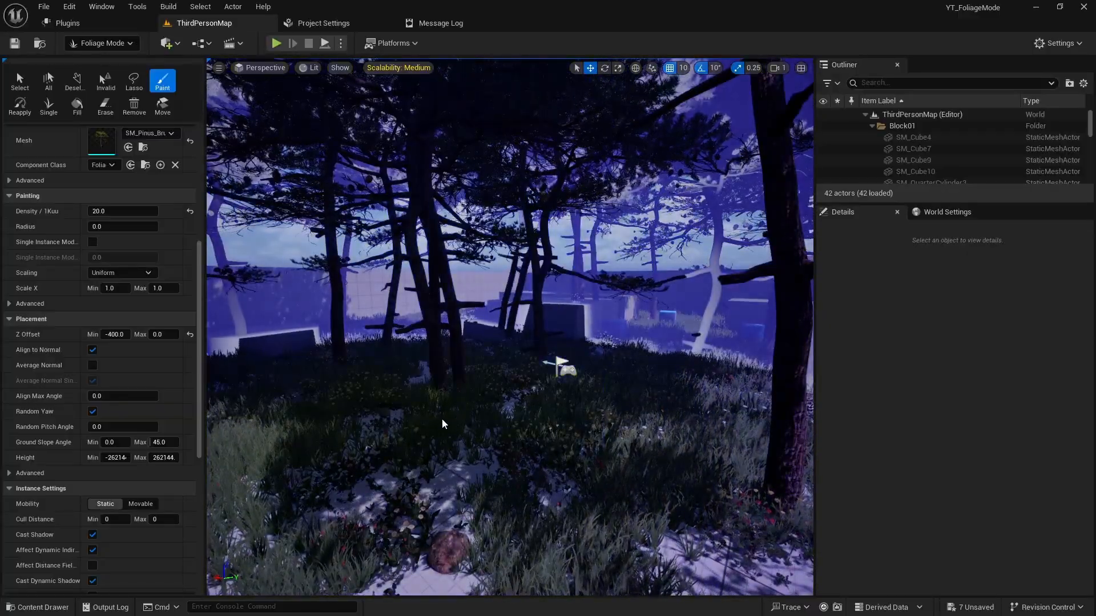
{"action": "key", "text": "ctrl+z"}
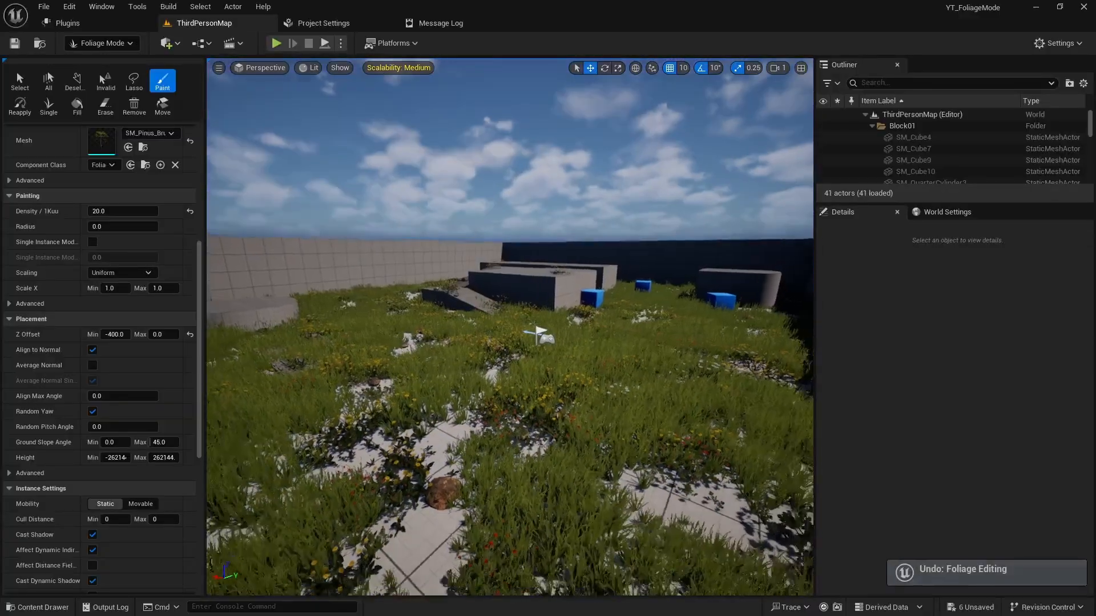
Set the pine foliage type's Scale X to a minimum of 0.6 and maximum of 2.0, and paint pines over the floor.
{"action": "mouse_move", "coordinate": [469, 413]}
{"action": "right_mouse_down"}
{"action": "mouse_move", "coordinate": [469, 400]}
{"action": "mouse_move", "coordinate": [469, 413]}
{"action": "right_mouse_up"}
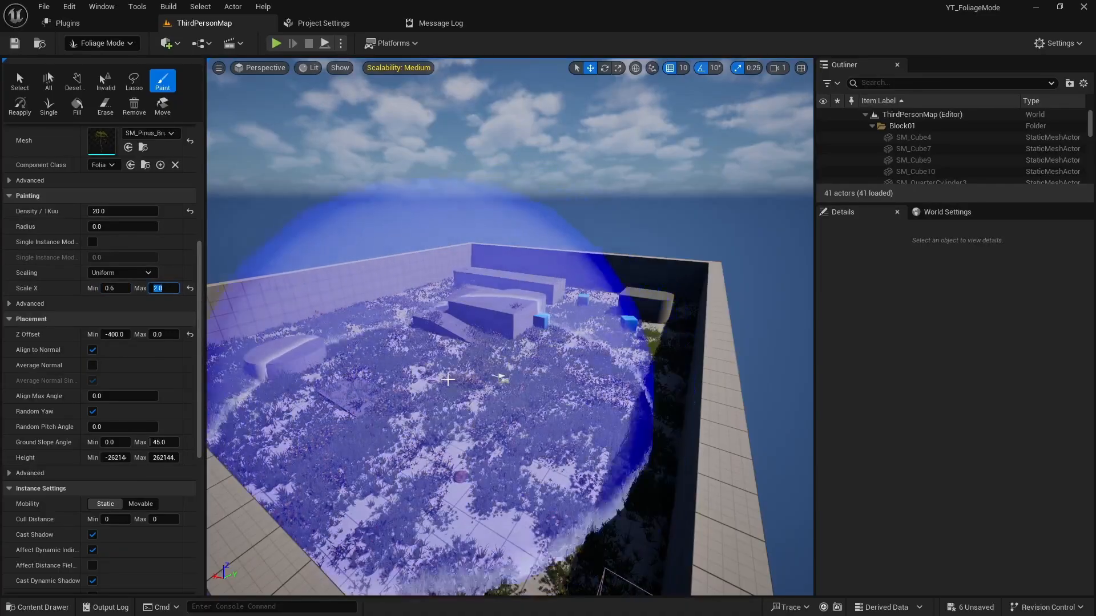
{"action": "left_click", "coordinate": [392, 343]}
{"action": "mouse_move", "coordinate": [586, 351]}
{"action": "right_mouse_down"}
{"action": "mouse_move", "coordinate": [570, 340]}
{"action": "mouse_move", "coordinate": [588, 365]}
{"action": "right_mouse_up"}
{"action": "mouse_move", "coordinate": [546, 395]}
{"action": "right_mouse_down"}
{"action": "mouse_move", "coordinate": [615, 399]}
{"action": "mouse_move", "coordinate": [632, 439]}
{"action": "mouse_move", "coordinate": [678, 466]}
{"action": "mouse_move", "coordinate": [545, 590]}
{"action": "mouse_move", "coordinate": [597, 457]}
{"action": "right_mouse_up"}
{"action": "scroll", "coordinate": [582, 457], "scroll_direction": "up", "scroll_amount": 3}
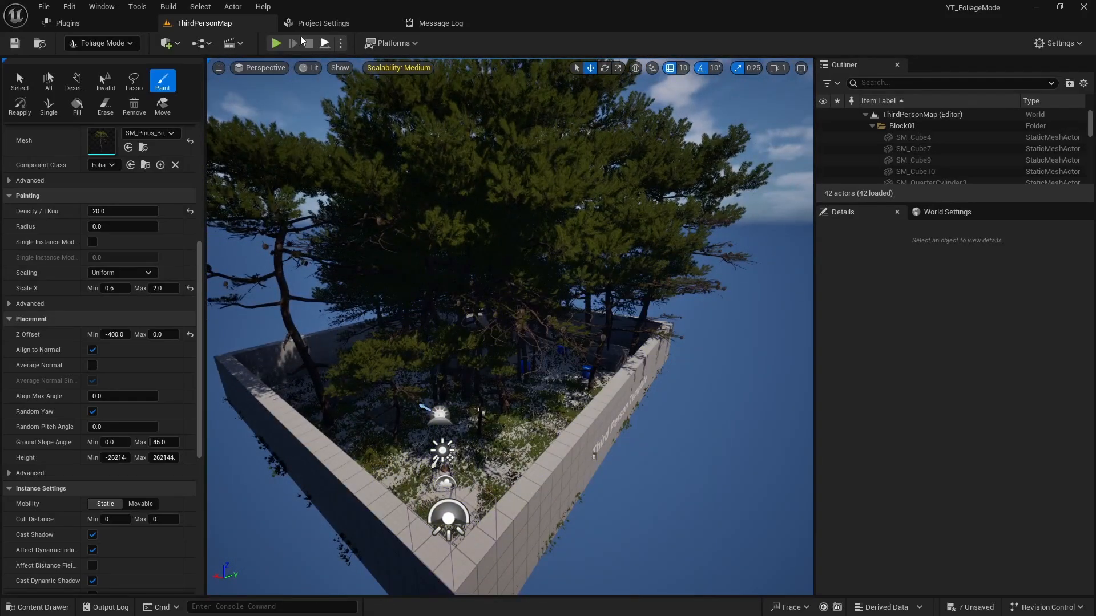
Play the level and run the character into the pine trunks to test collision, then stop and undo the painted pines.
{"action": "left_click", "coordinate": [279, 44]}
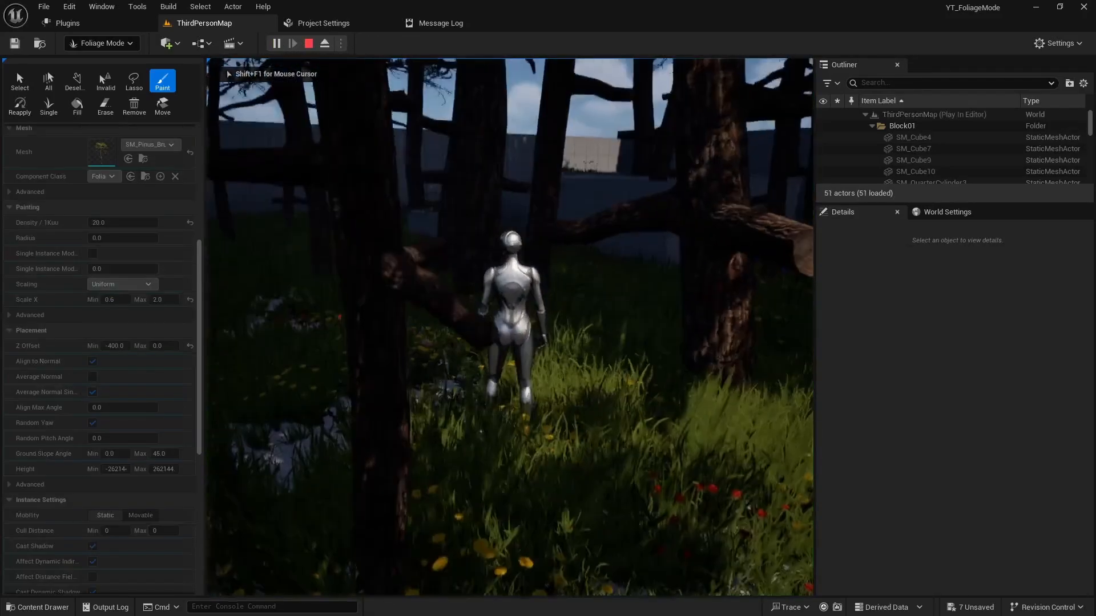
{"action": "key", "text": "w"}
{"action": "key", "text": "space"}
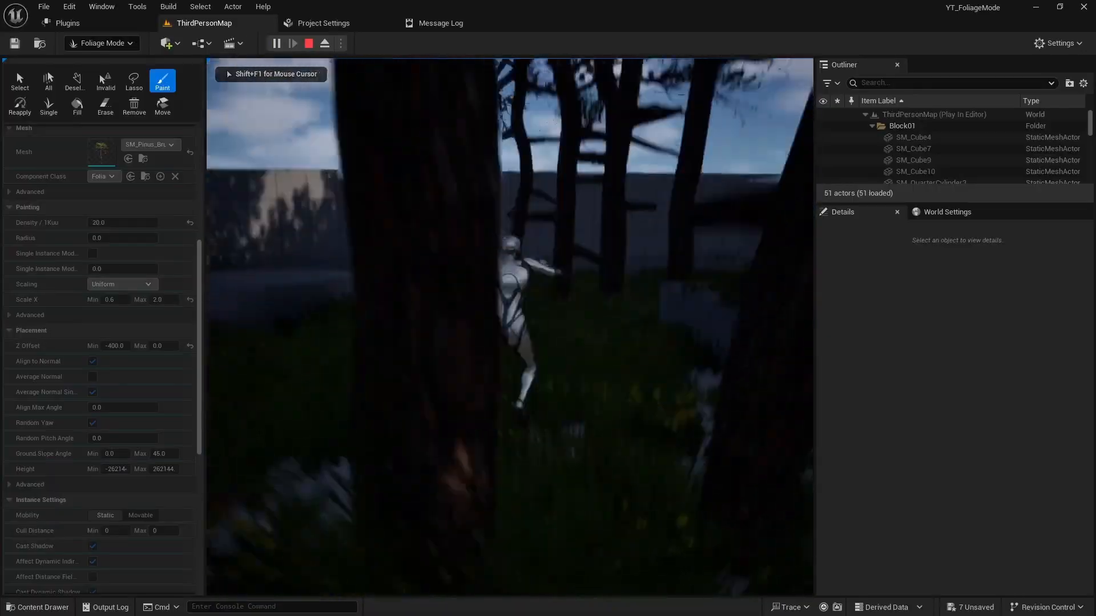
{"action": "key", "text": "w"}
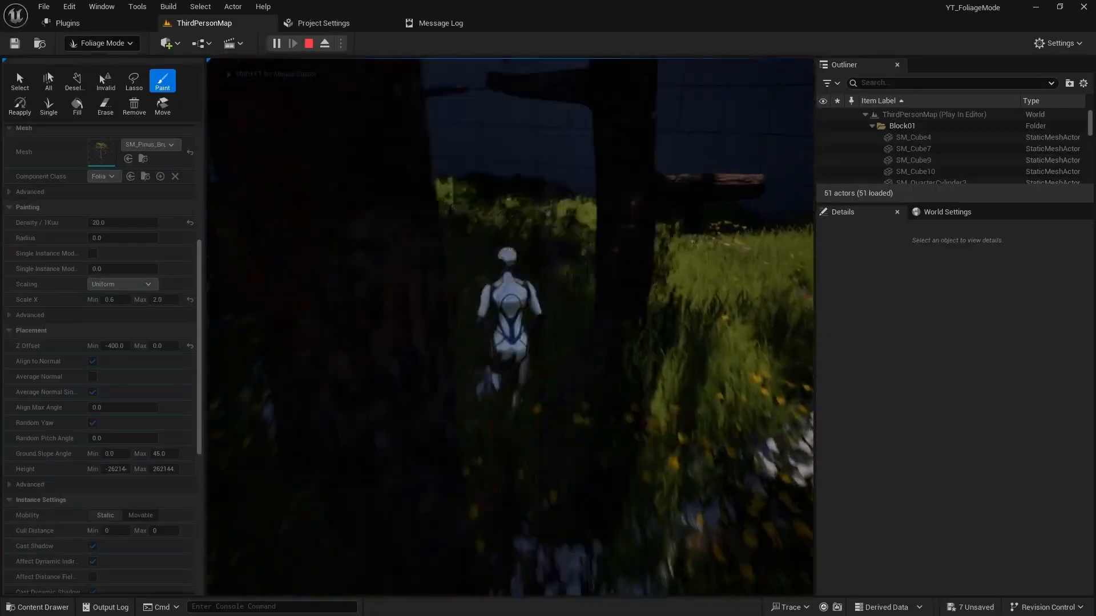
{"action": "key", "text": "w"}
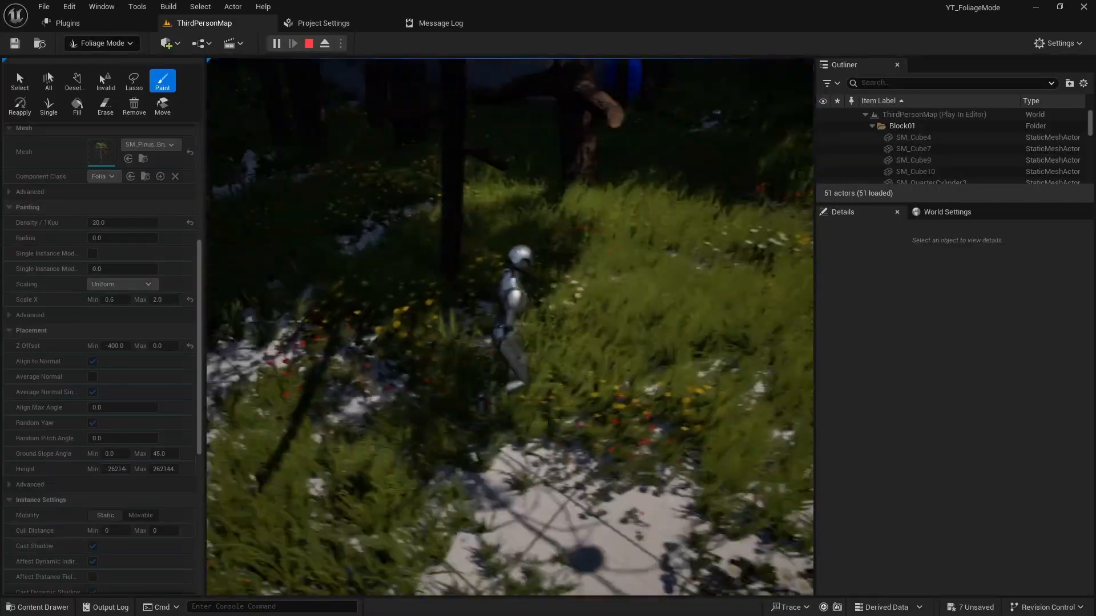
{"action": "key", "text": "Escape"}
{"action": "key", "text": "ctrl+z"}
{"action": "key", "text": "s"}
{"action": "right_click_drag", "start_coordinate": [232, 509], "coordinate": [231, 534]}
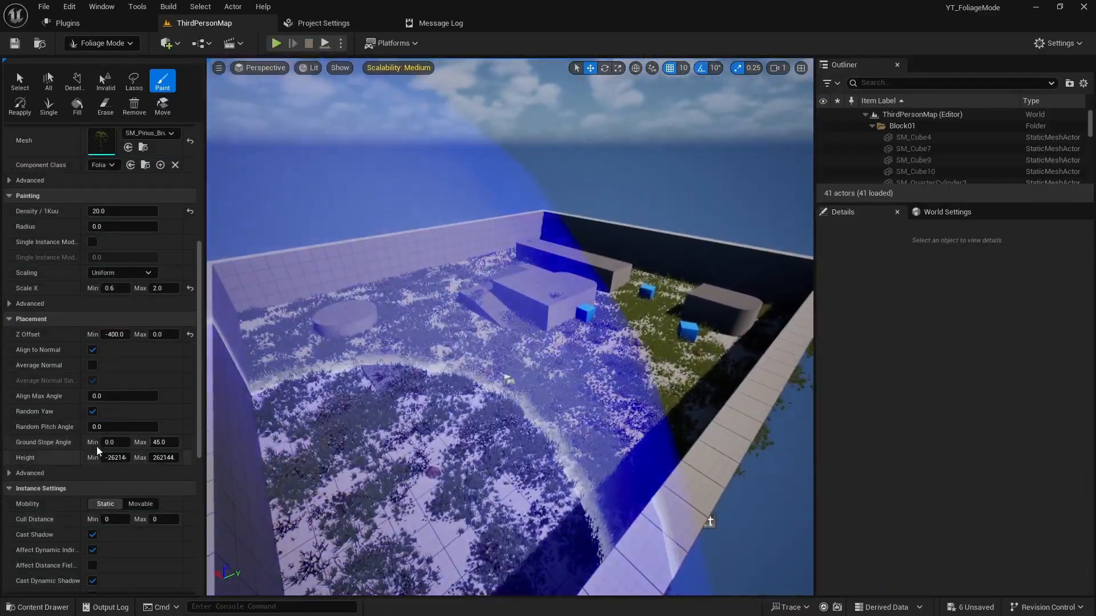
Set the pine foliage type's Collision Presets to BlockAll and paint pines across the floor again.
{"action": "scroll", "coordinate": [96, 457], "scroll_direction": "down", "scroll_amount": 8}
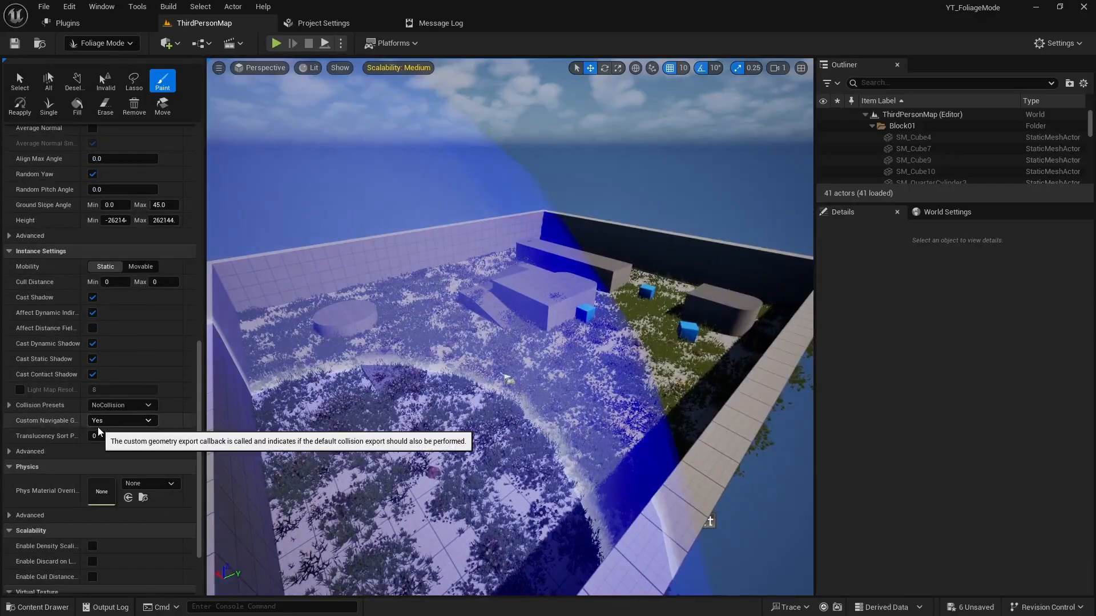
{"action": "scroll", "coordinate": [98, 427], "scroll_direction": "down", "scroll_amount": 2}
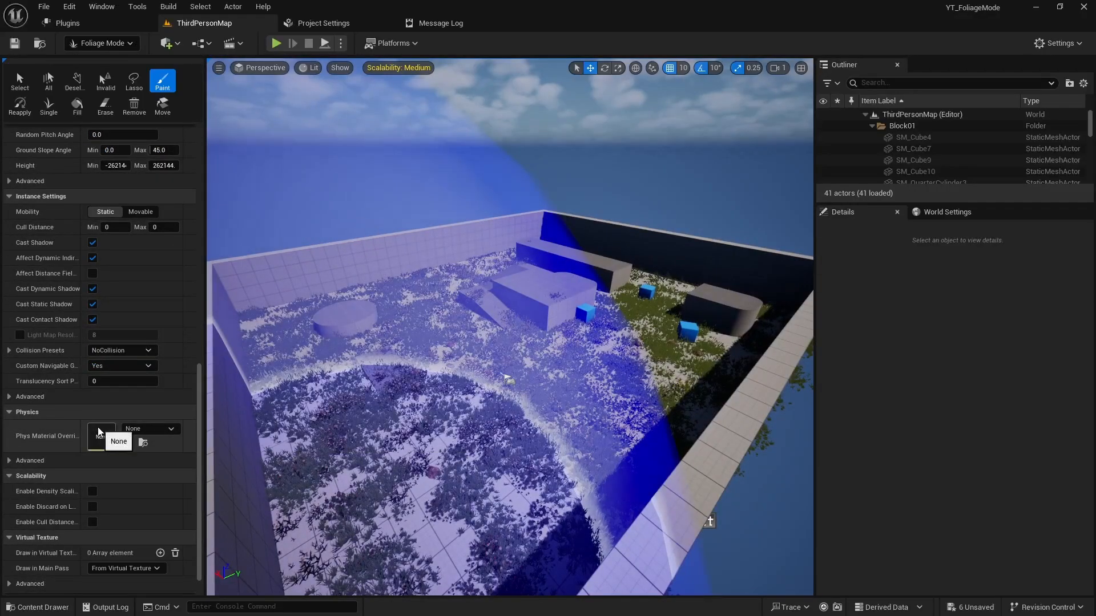
{"action": "left_click", "coordinate": [122, 350]}
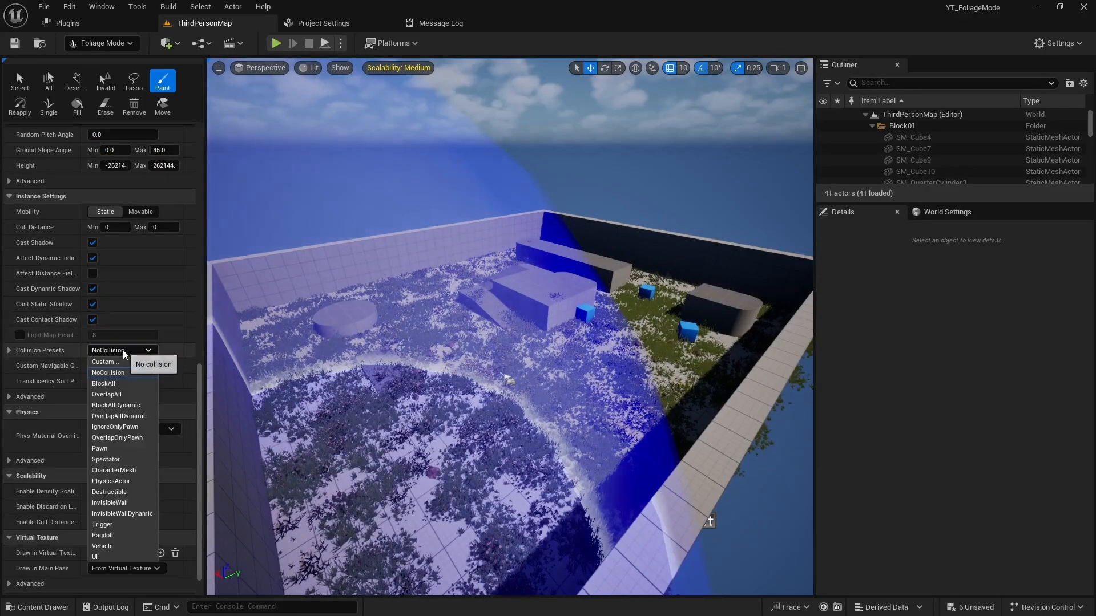
{"action": "left_click", "coordinate": [110, 385]}
{"action": "left_click", "coordinate": [447, 391]}
{"action": "right_click_drag", "start_coordinate": [622, 326], "coordinate": [342, 80]}
Play the level to test the character running and jumping against the BlockAll pines, then stop and undo the painting.
{"action": "left_click", "coordinate": [276, 43]}
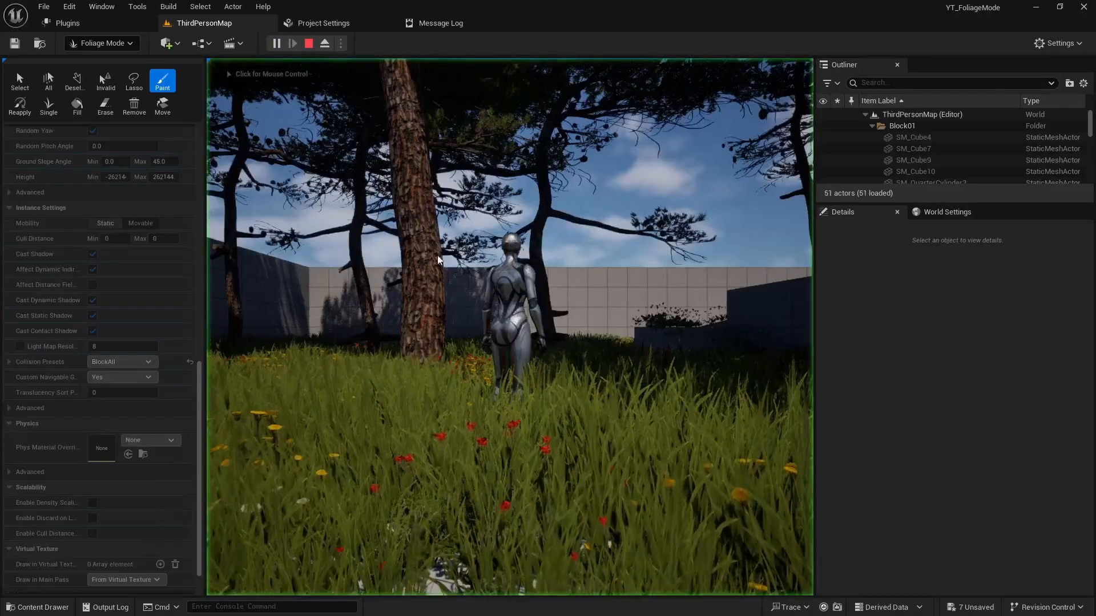
{"action": "key", "text": "w"}
{"action": "key", "text": "w"}
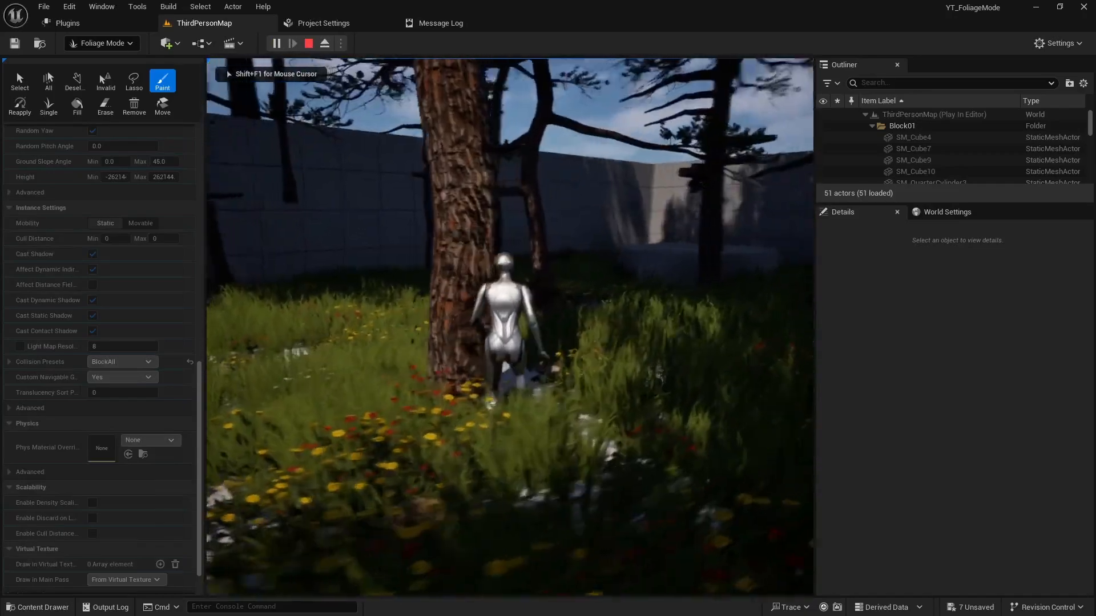
{"action": "key", "text": "w"}
{"action": "key", "text": "space"}
{"action": "key", "text": "w"}
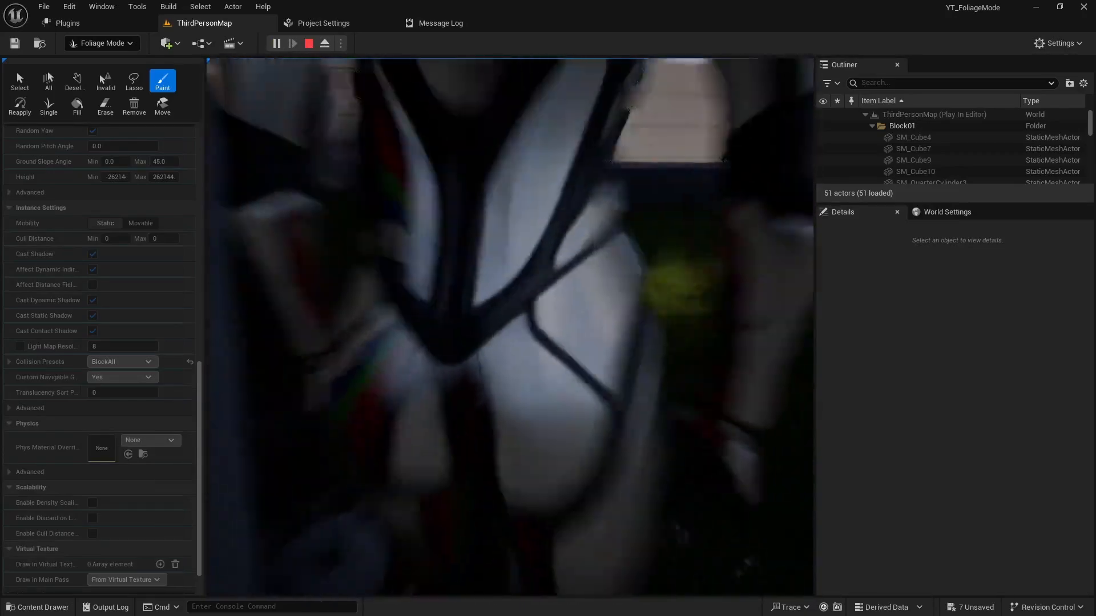
{"action": "key", "text": "w"}
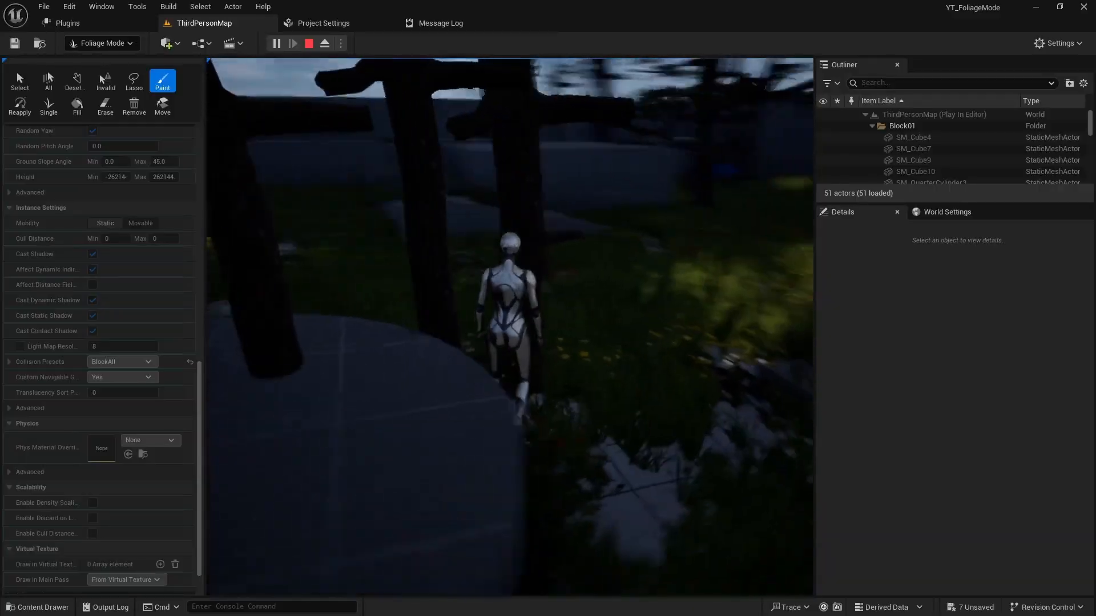
{"action": "key", "text": "w"}
{"action": "key", "text": "space"}
{"action": "key", "text": "Escape"}
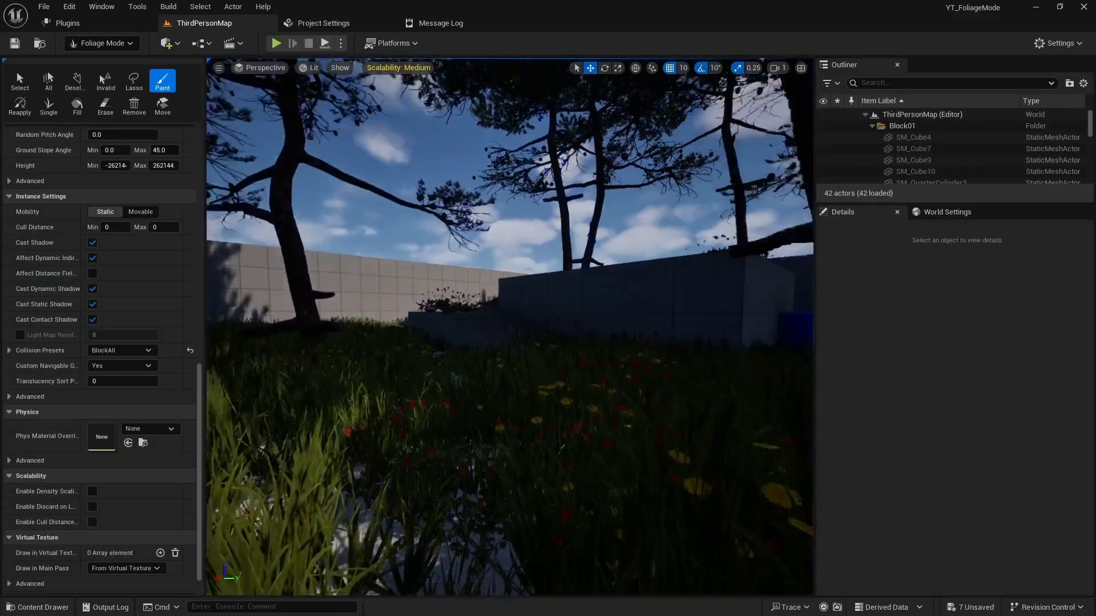
{"action": "key", "text": "ctrl+z"}
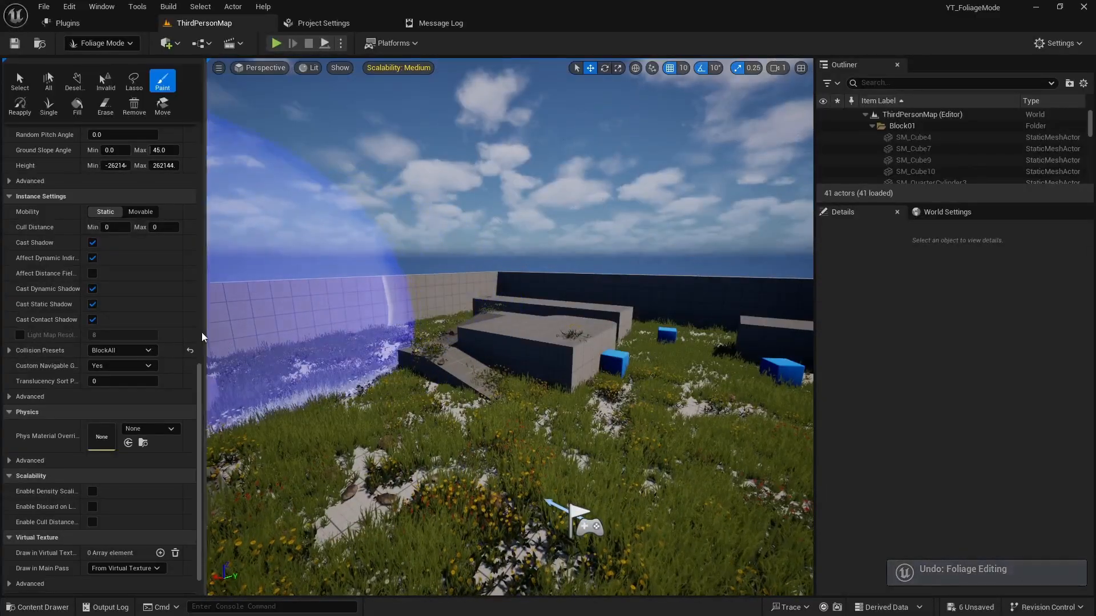
Reduce Brush Size to about 196 and paint pines on the ramp beside the raised block.
{"action": "scroll", "coordinate": [132, 406], "scroll_direction": "up", "scroll_amount": 6}
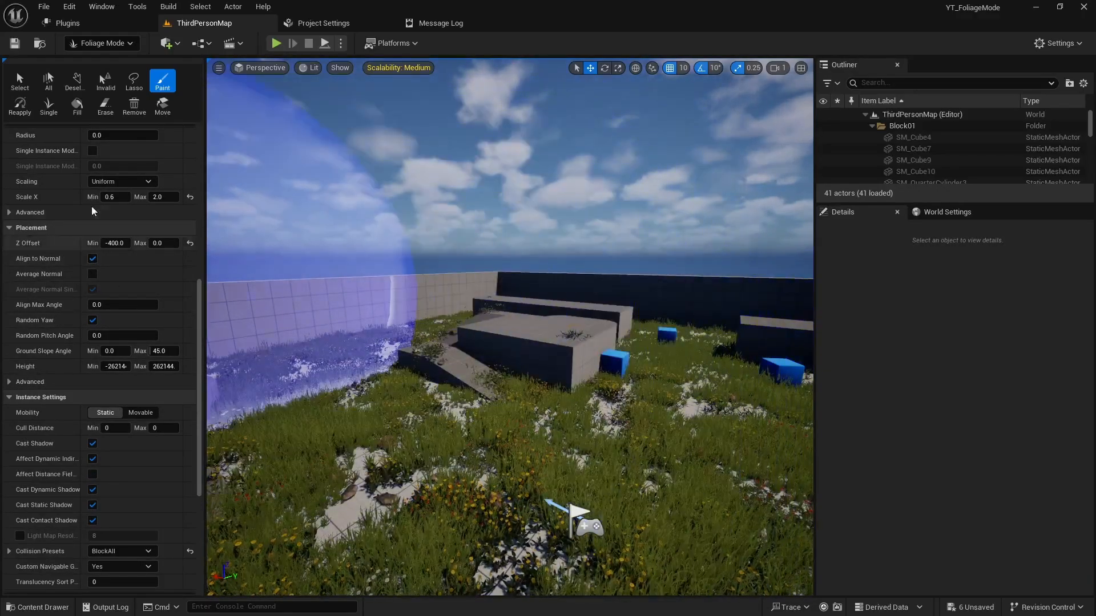
{"action": "scroll", "coordinate": [154, 256], "scroll_direction": "up", "scroll_amount": 2}
{"action": "scroll", "coordinate": [154, 257], "scroll_direction": "up", "scroll_amount": 8}
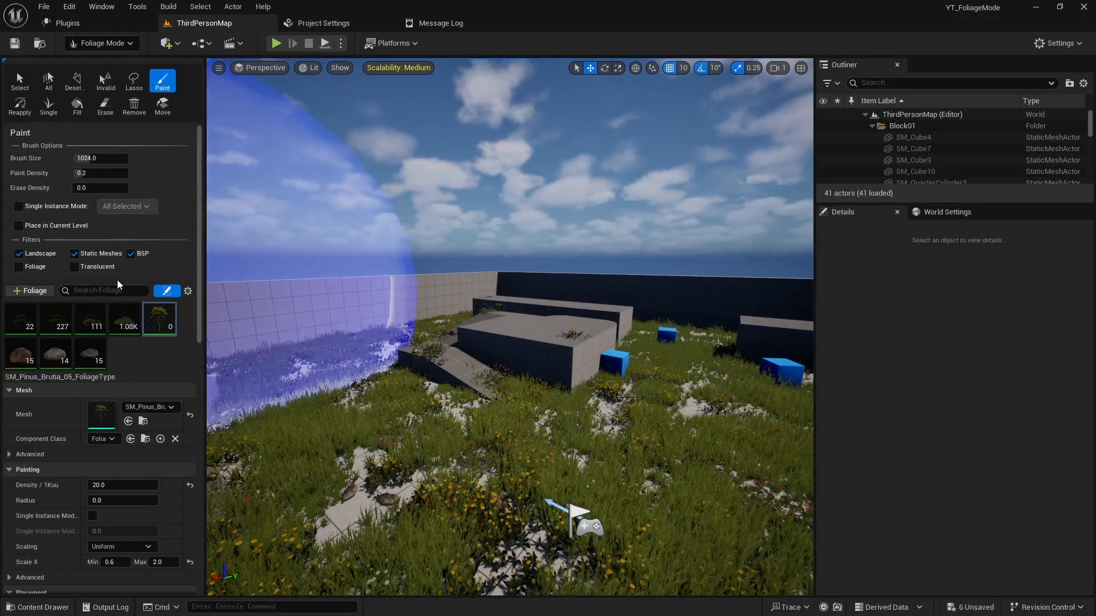
{"action": "left_click_drag", "start_coordinate": [97, 154], "coordinate": [72, 154]}
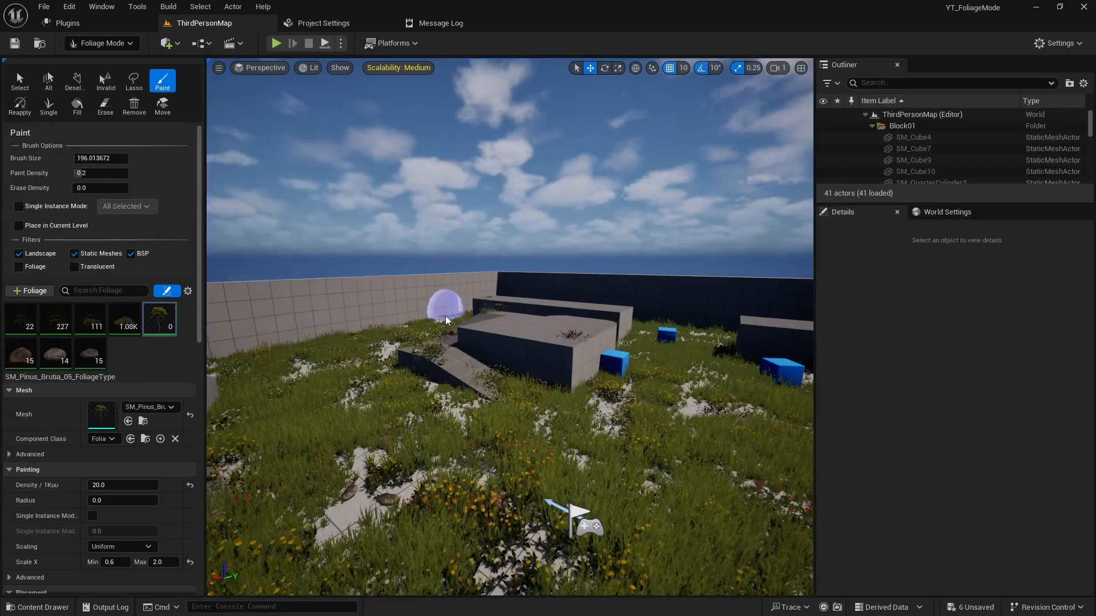
{"action": "left_click", "coordinate": [460, 365]}
{"action": "right_click_drag", "start_coordinate": [460, 371], "coordinate": [411, 461]}
{"action": "right_click_drag", "start_coordinate": [467, 330], "coordinate": [469, 272]}
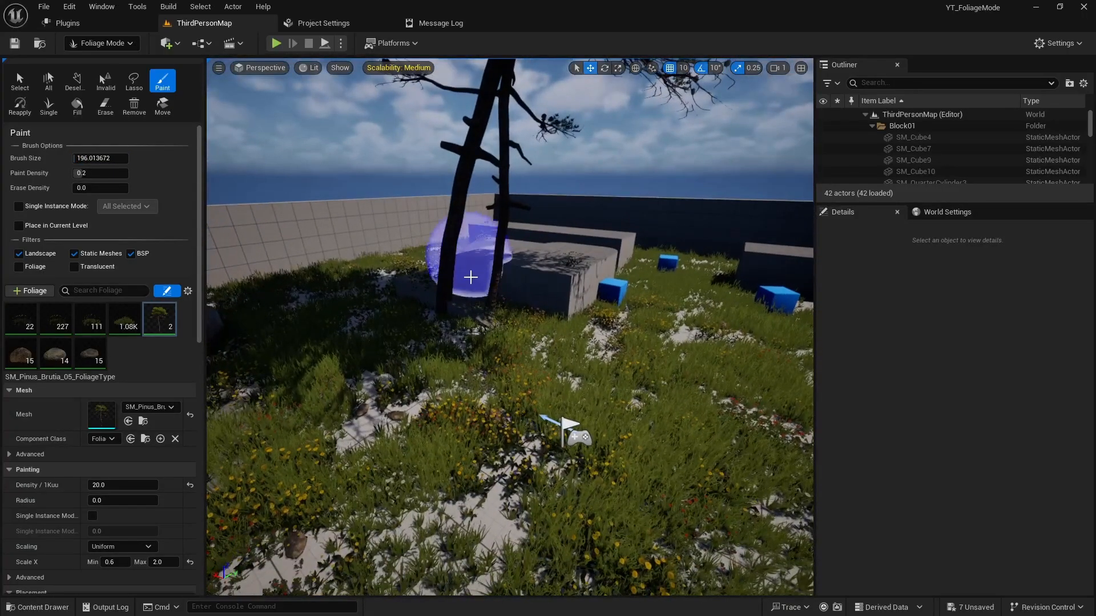
Undo the pines painted on the ramp and turn off Align to Normal for the pine foliage type.
{"action": "key", "text": "ctrl+z"}
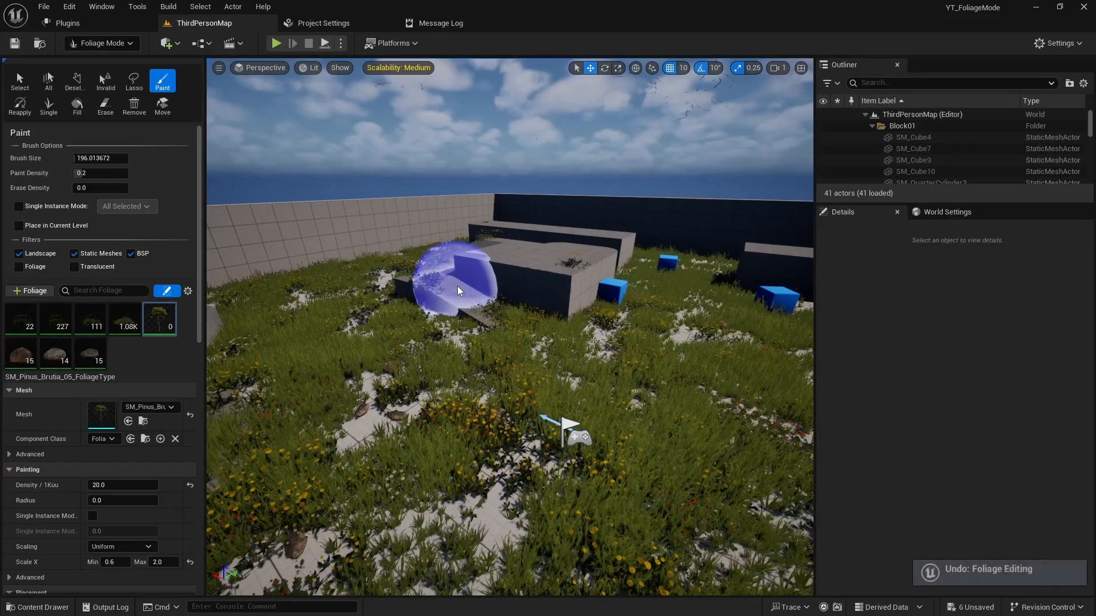
{"action": "scroll", "coordinate": [97, 371], "scroll_direction": "down", "scroll_amount": 5}
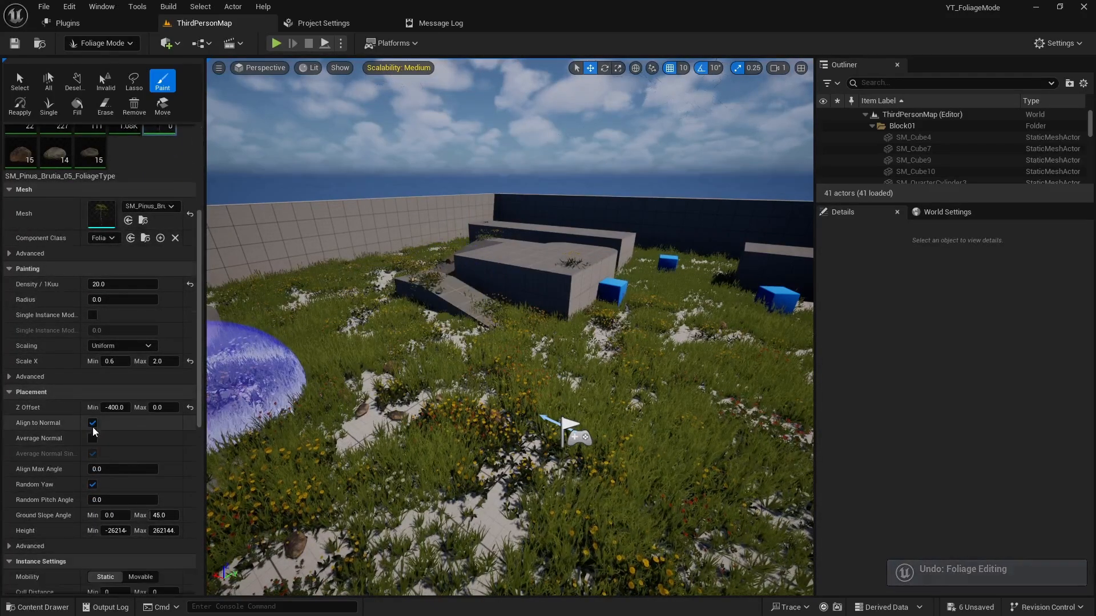
{"action": "left_click", "coordinate": [93, 424]}
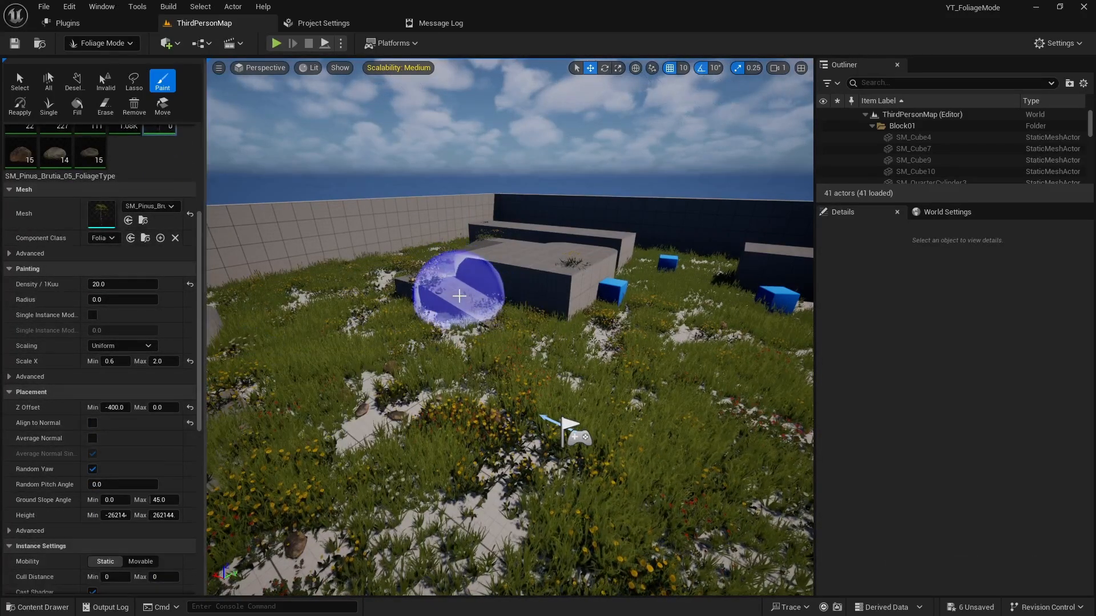
Paint pines on the ramp with Align to Normal off, check how upright they stand, then undo the painting.
{"action": "left_click", "coordinate": [459, 296]}
{"action": "mouse_move", "coordinate": [458, 295]}
{"action": "right_mouse_down"}
{"action": "mouse_move", "coordinate": [482, 362]}
{"action": "mouse_move", "coordinate": [450, 380]}
{"action": "mouse_move", "coordinate": [449, 350]}
{"action": "mouse_move", "coordinate": [450, 360]}
{"action": "right_mouse_up"}
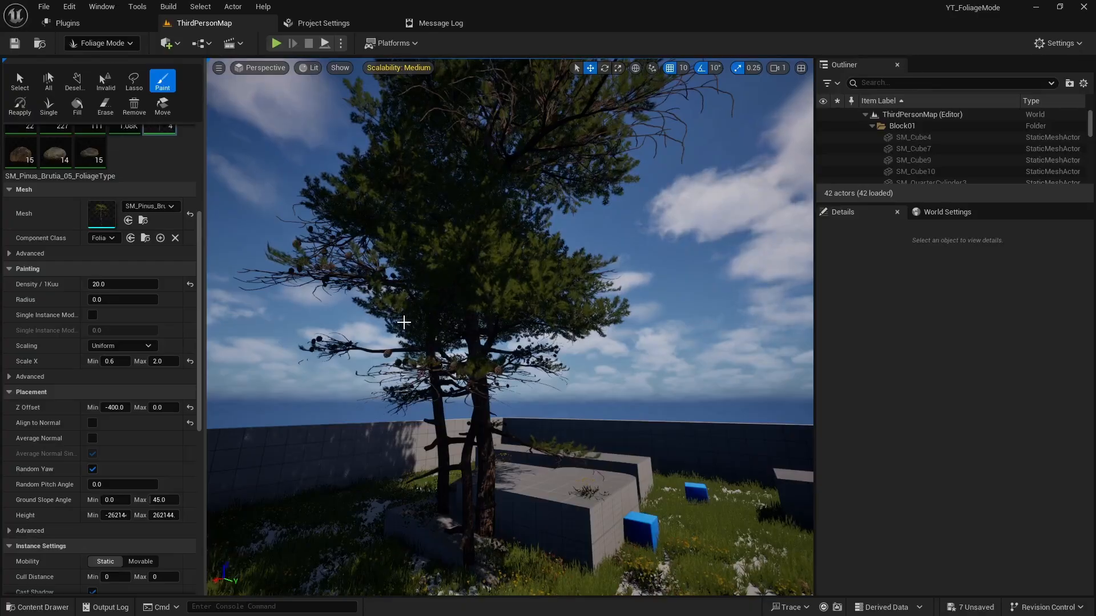
{"action": "mouse_move", "coordinate": [407, 330]}
{"action": "right_mouse_down"}
{"action": "mouse_move", "coordinate": [445, 274]}
{"action": "mouse_move", "coordinate": [439, 342]}
{"action": "mouse_move", "coordinate": [423, 325]}
{"action": "mouse_move", "coordinate": [437, 337]}
{"action": "right_mouse_up"}
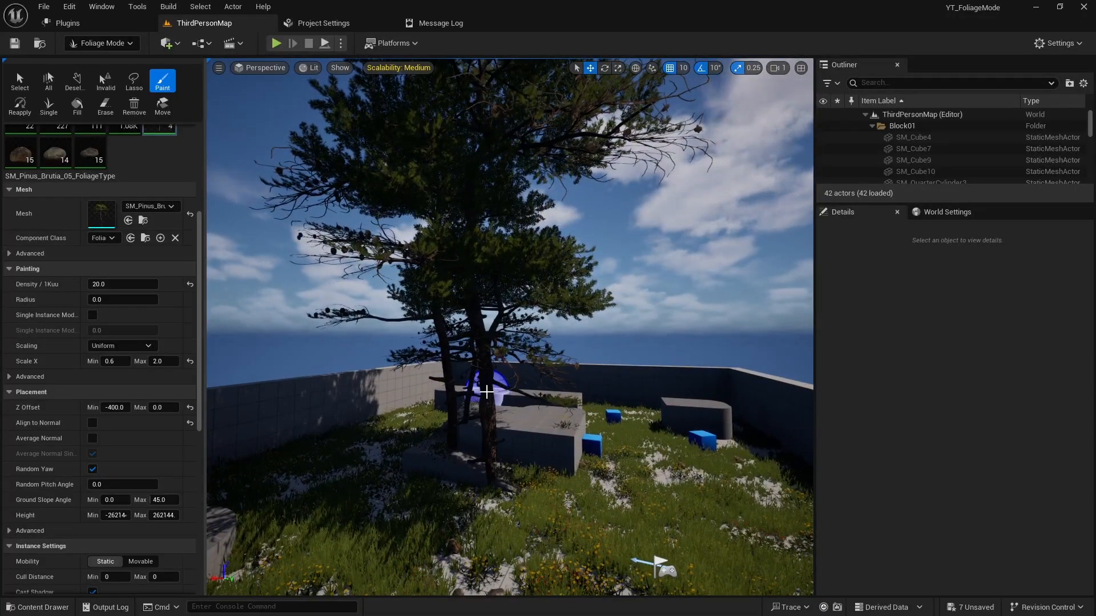
{"action": "scroll", "coordinate": [508, 441], "scroll_direction": "down", "scroll_amount": 3}
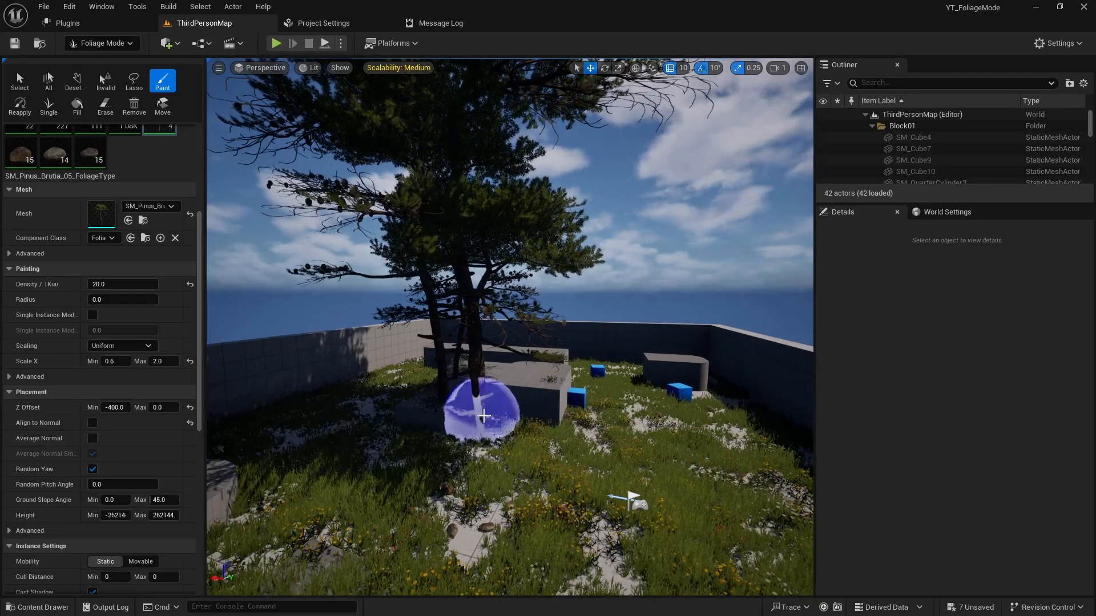
{"action": "key", "text": "ctrl+z"}
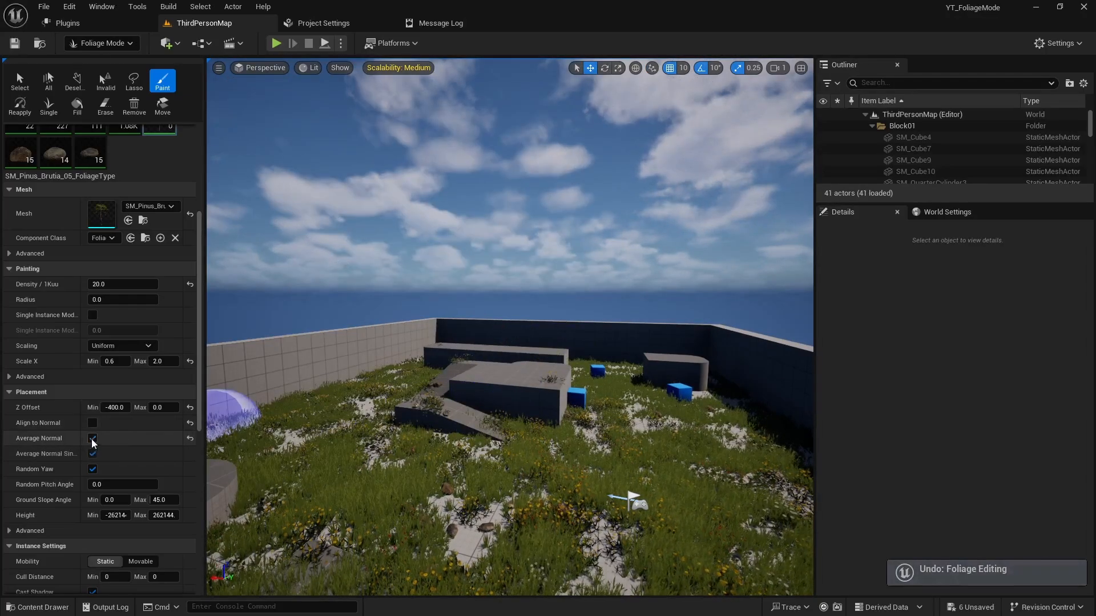
Turn on Average Normal for the pine foliage type and paint pines on the ramp and the surrounding grass.
{"action": "left_click", "coordinate": [92, 439]}
{"action": "left_click", "coordinate": [461, 433]}
{"action": "right_click_drag", "start_coordinate": [464, 438], "coordinate": [485, 439]}
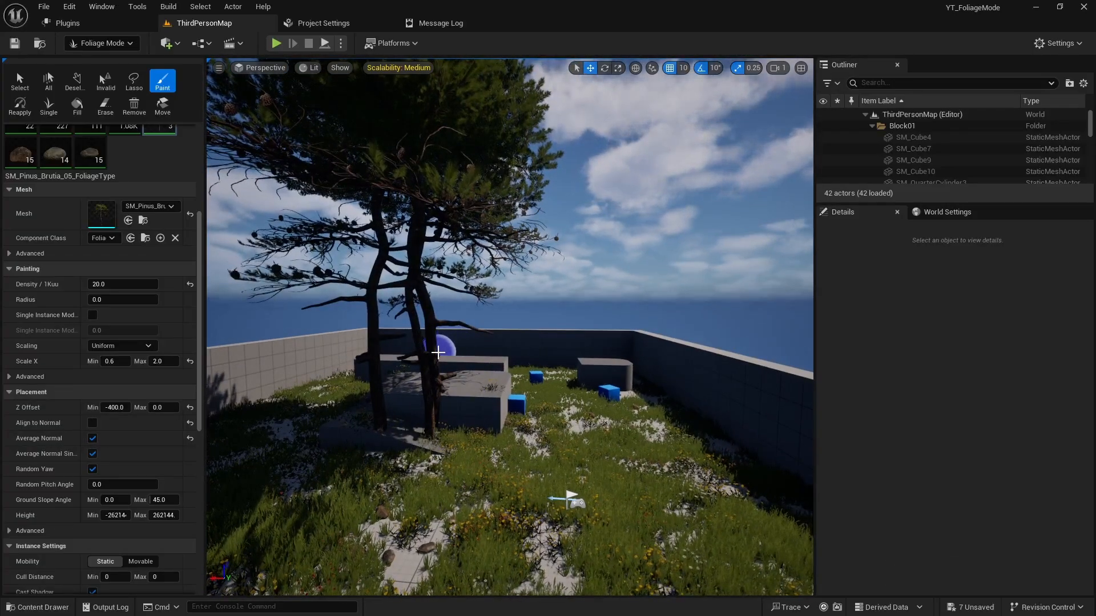
{"action": "left_click", "coordinate": [572, 436]}
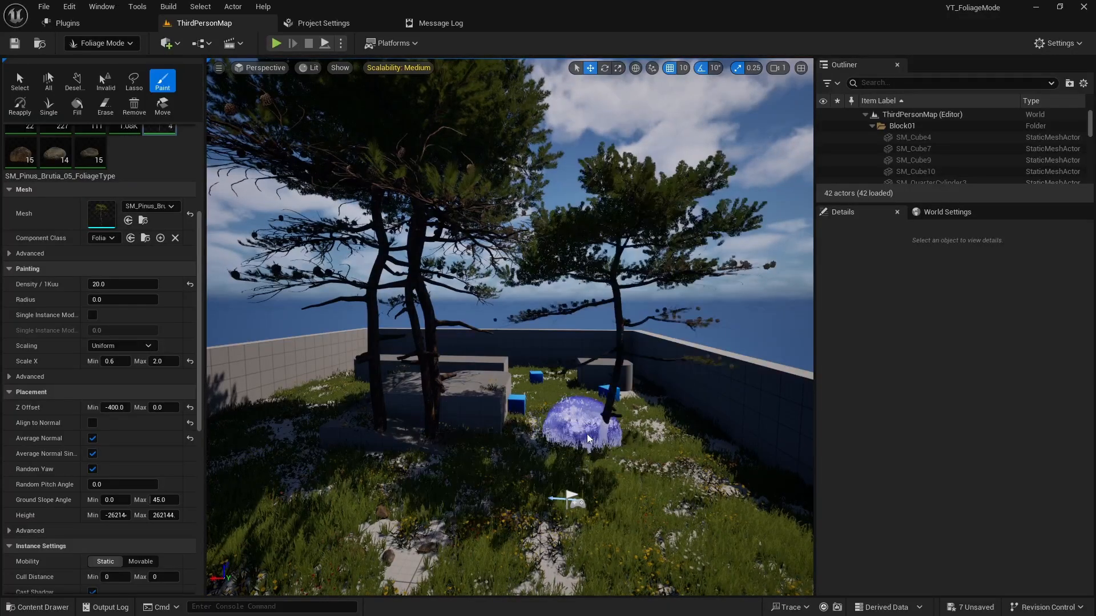
{"action": "right_click_drag", "start_coordinate": [570, 495], "coordinate": [496, 450]}
With the Reapply tool, enable Scaling and Scale X at Min 0.1 and Max 0.5 for the pine foliage and apply it near the ramp.
{"action": "scroll", "coordinate": [90, 394], "scroll_direction": "up", "scroll_amount": 4}
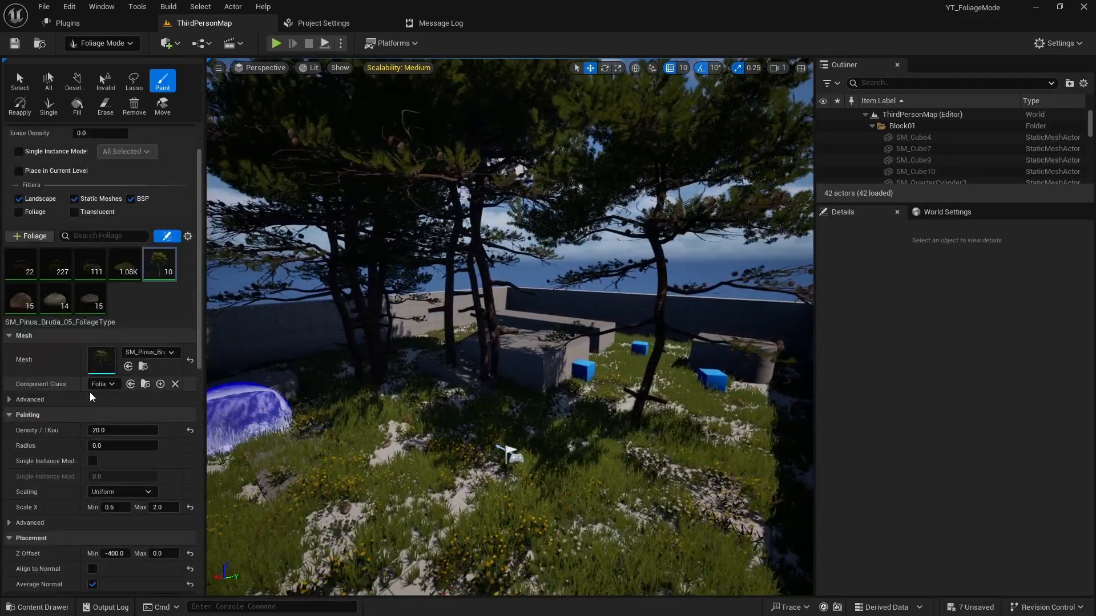
{"action": "left_click", "coordinate": [24, 109]}
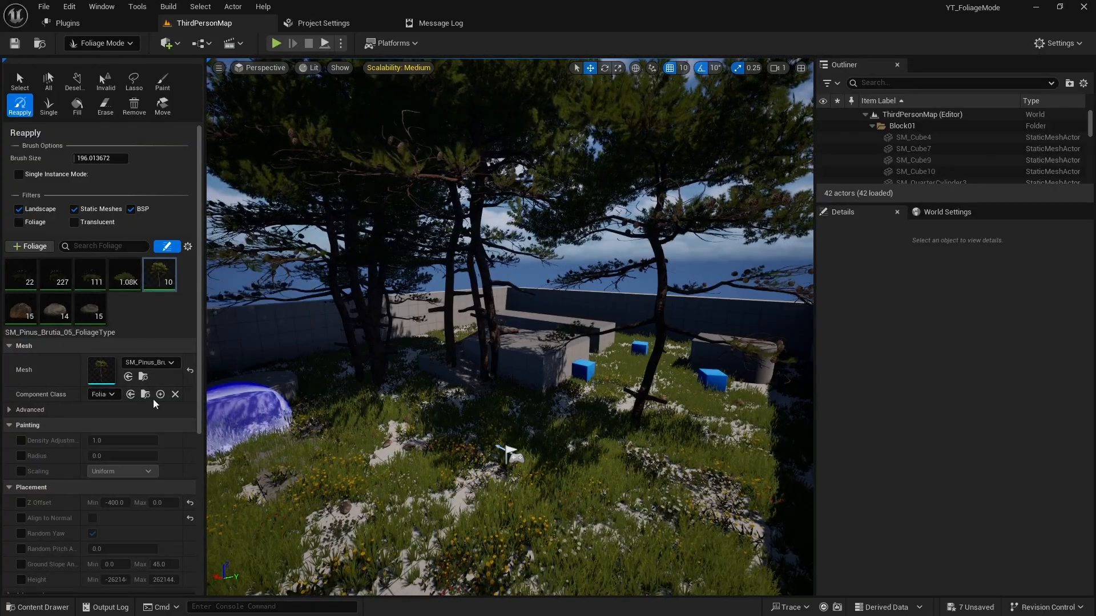
{"action": "scroll", "coordinate": [76, 478], "scroll_direction": "down", "scroll_amount": 2}
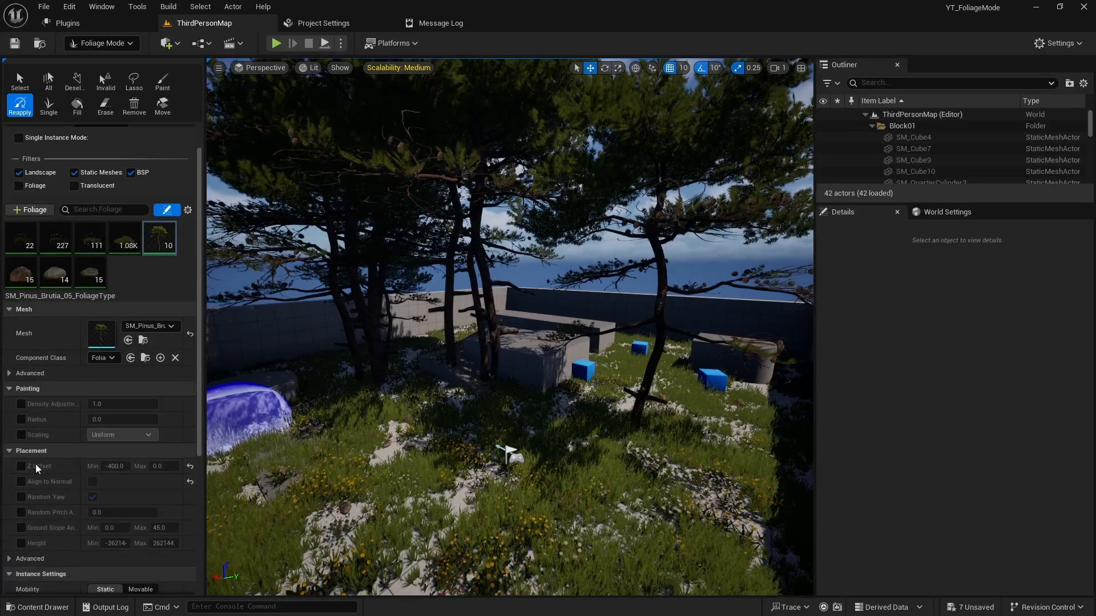
{"action": "left_click", "coordinate": [19, 435]}
{"action": "left_click", "coordinate": [22, 450]}
{"action": "left_click", "coordinate": [111, 451]}
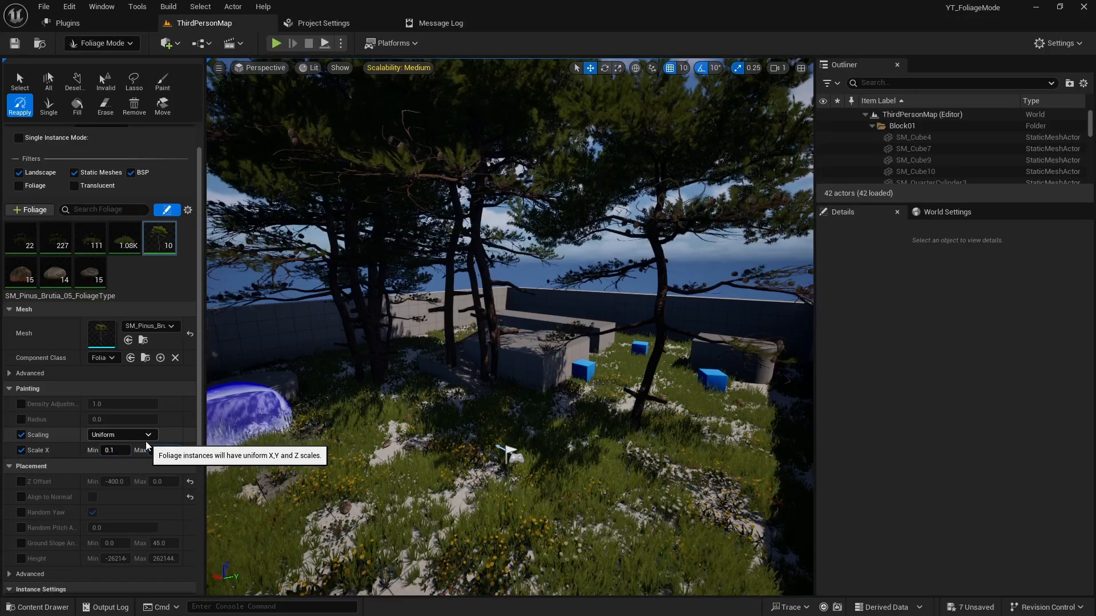
{"action": "left_click", "coordinate": [163, 450]}
{"action": "type", "text": ".5"}
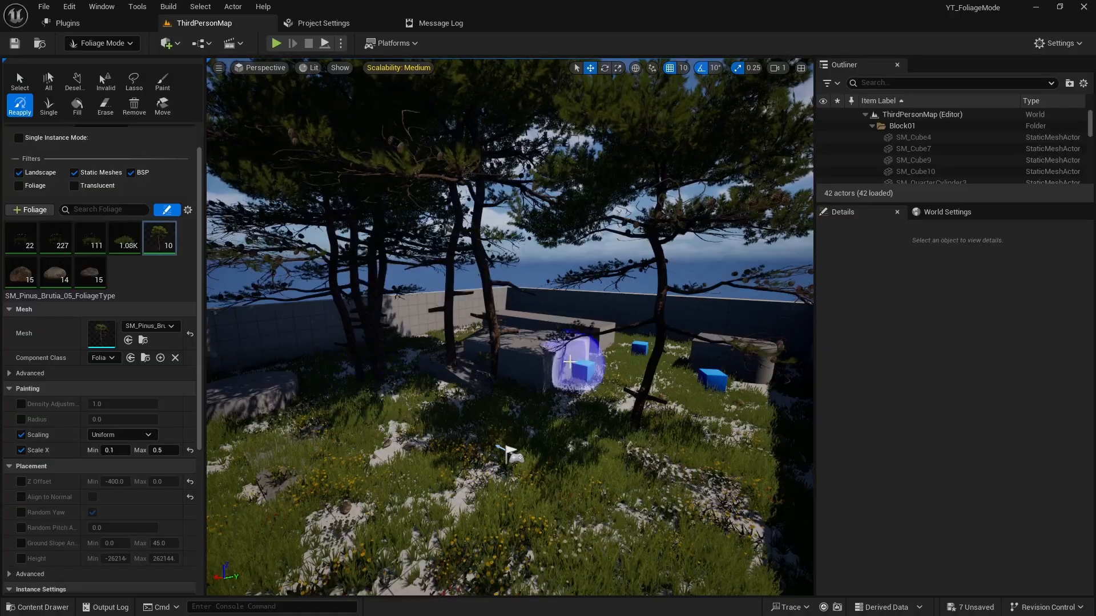
Examine the size of the reapplied pines around the ramp from close up, from above and from the opposite side.
{"action": "scroll", "coordinate": [510, 452], "scroll_direction": "up", "scroll_amount": 10}
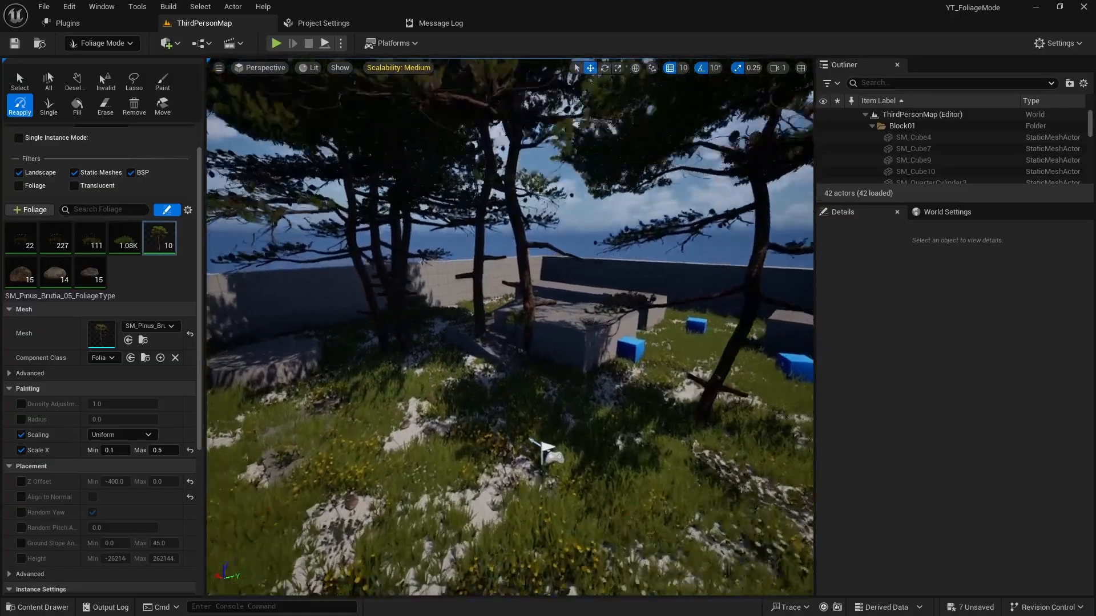
{"action": "scroll", "coordinate": [685, 388], "scroll_direction": "up", "scroll_amount": 8}
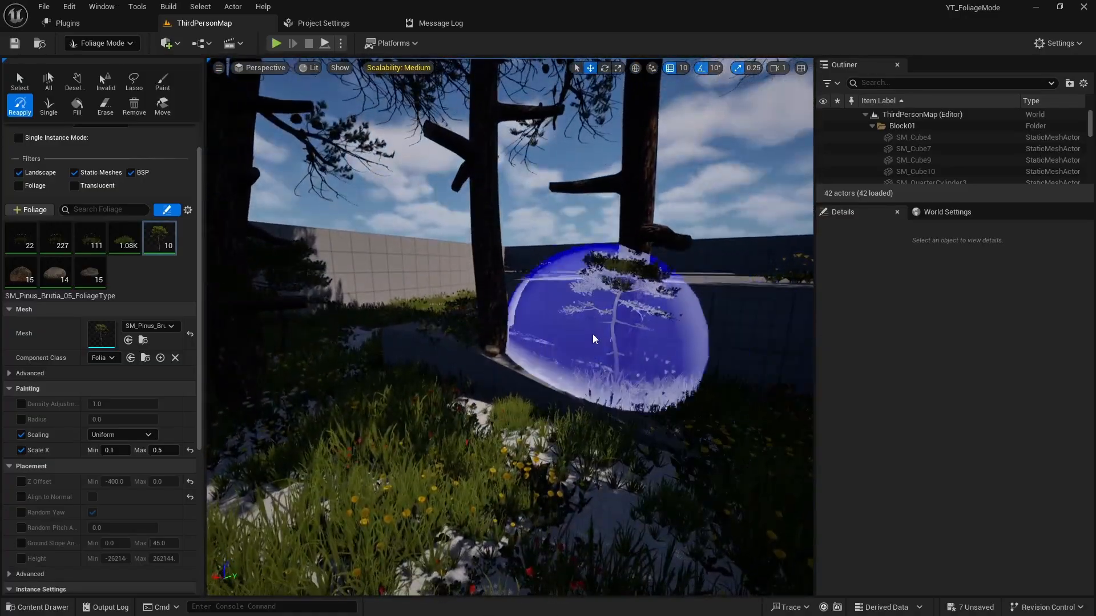
{"action": "scroll", "coordinate": [510, 327], "scroll_direction": "down", "scroll_amount": 10}
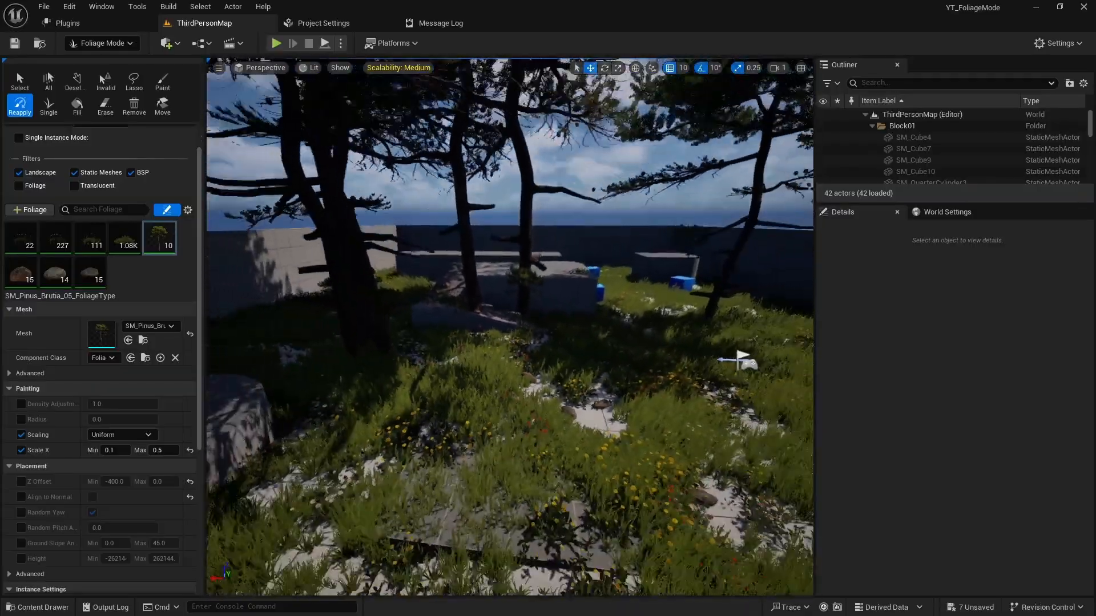
{"action": "key", "text": "s"}
{"action": "mouse_move", "coordinate": [510, 327]}
{"action": "right_mouse_down"}
{"action": "mouse_move", "coordinate": [540, 362]}
{"action": "mouse_move", "coordinate": [525, 354]}
{"action": "mouse_move", "coordinate": [434, 371]}
{"action": "right_mouse_up"}
{"action": "key", "text": "w"}
{"action": "key", "text": "w"}
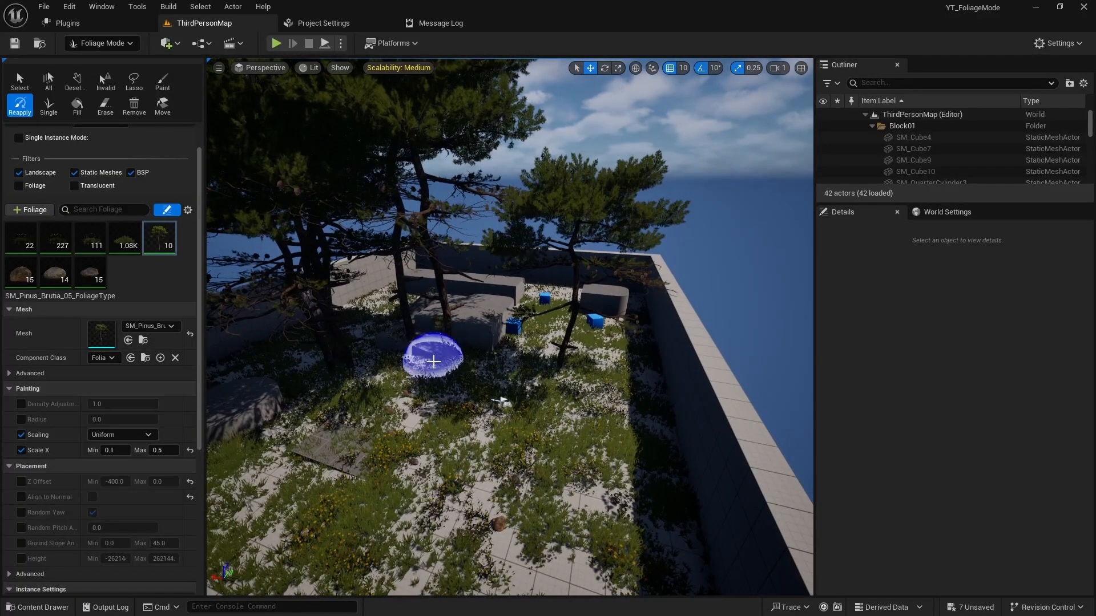
{"action": "right_click_drag", "start_coordinate": [434, 361], "coordinate": [434, 360]}
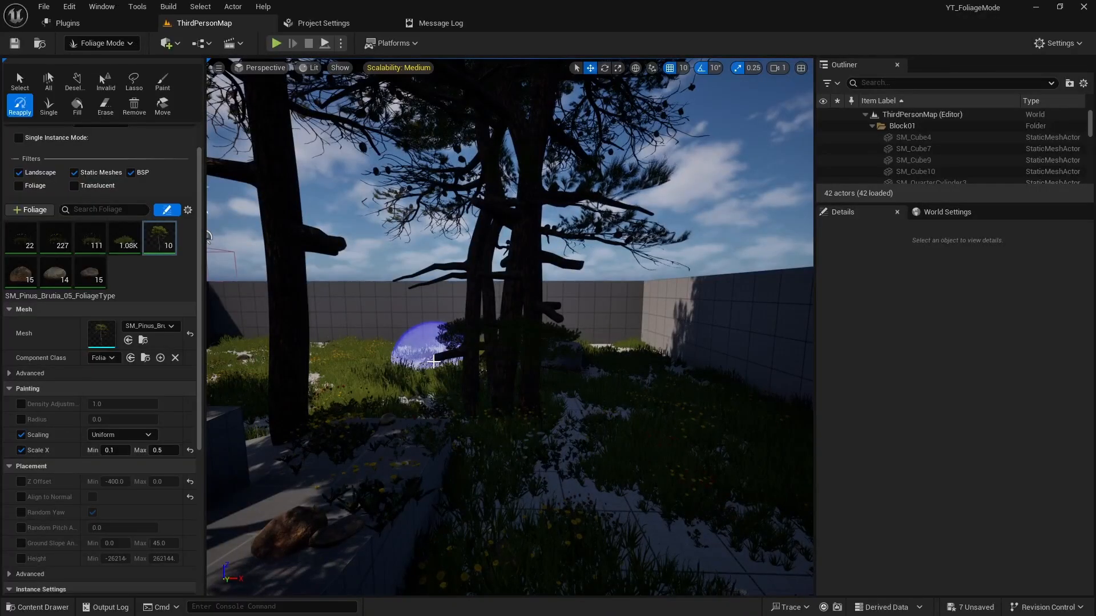